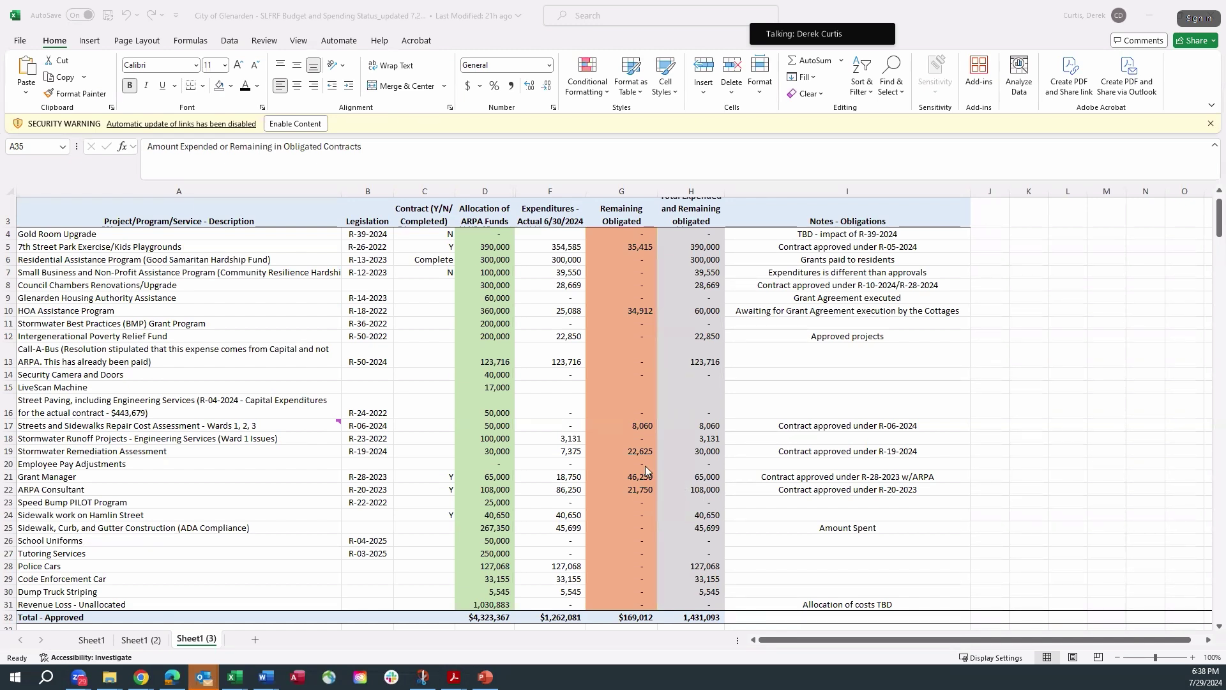
Examine the ARPA fund allocations per project, their approved total in D32, and the unallocated Revenue Loss amount in D31
scroll(648, 421, up, 1)
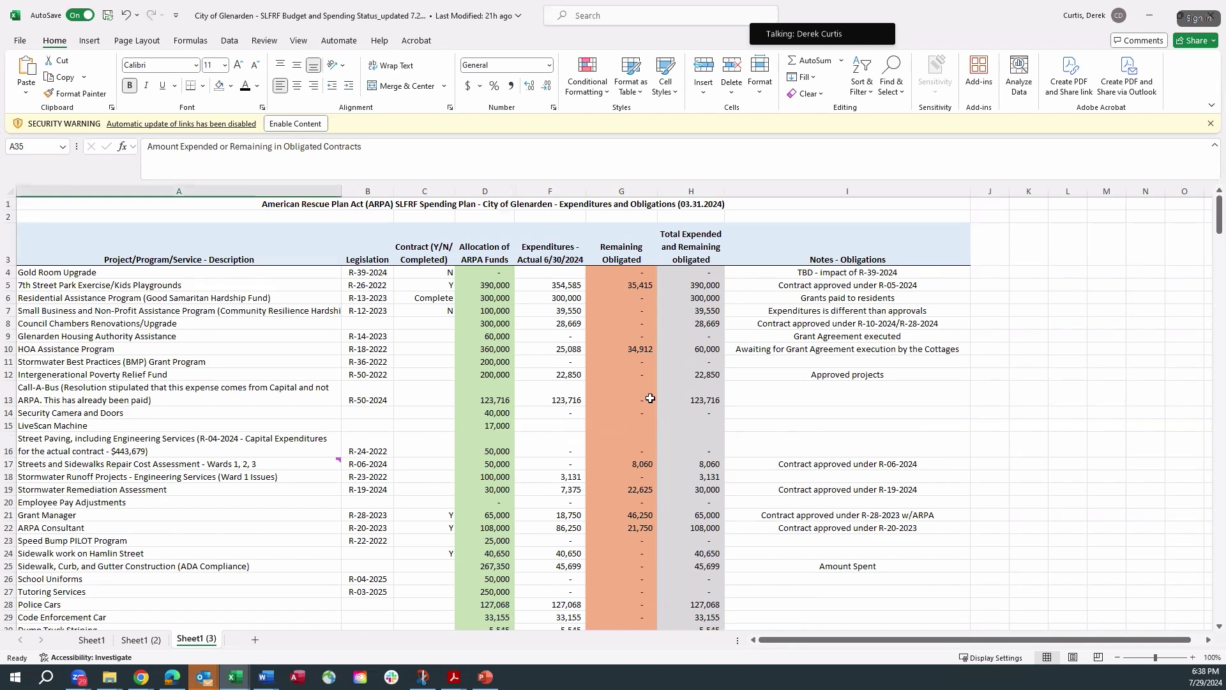
click(651, 397)
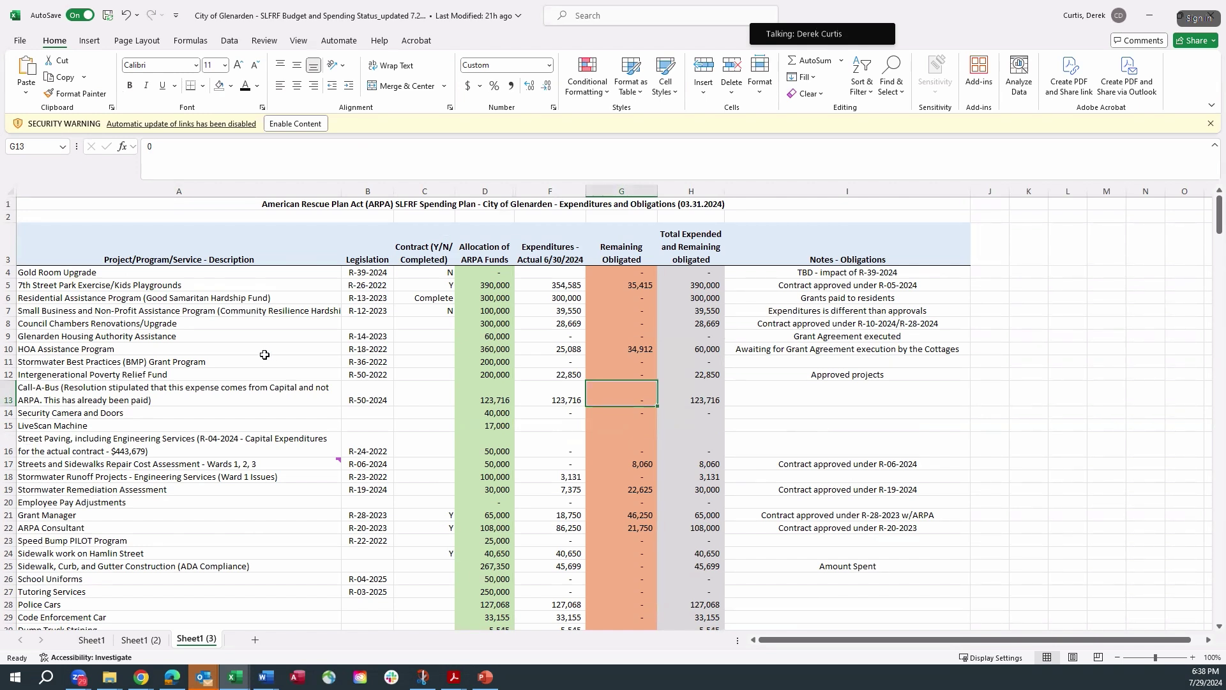
scroll(264, 355, down, 2)
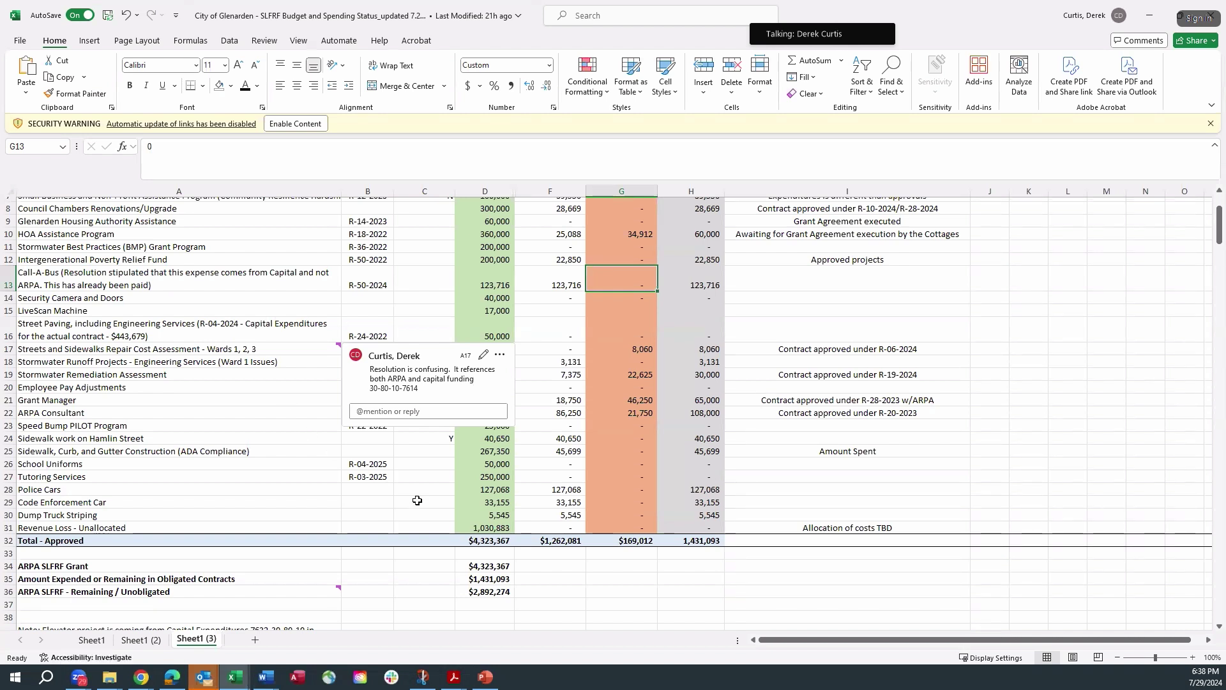
click(495, 543)
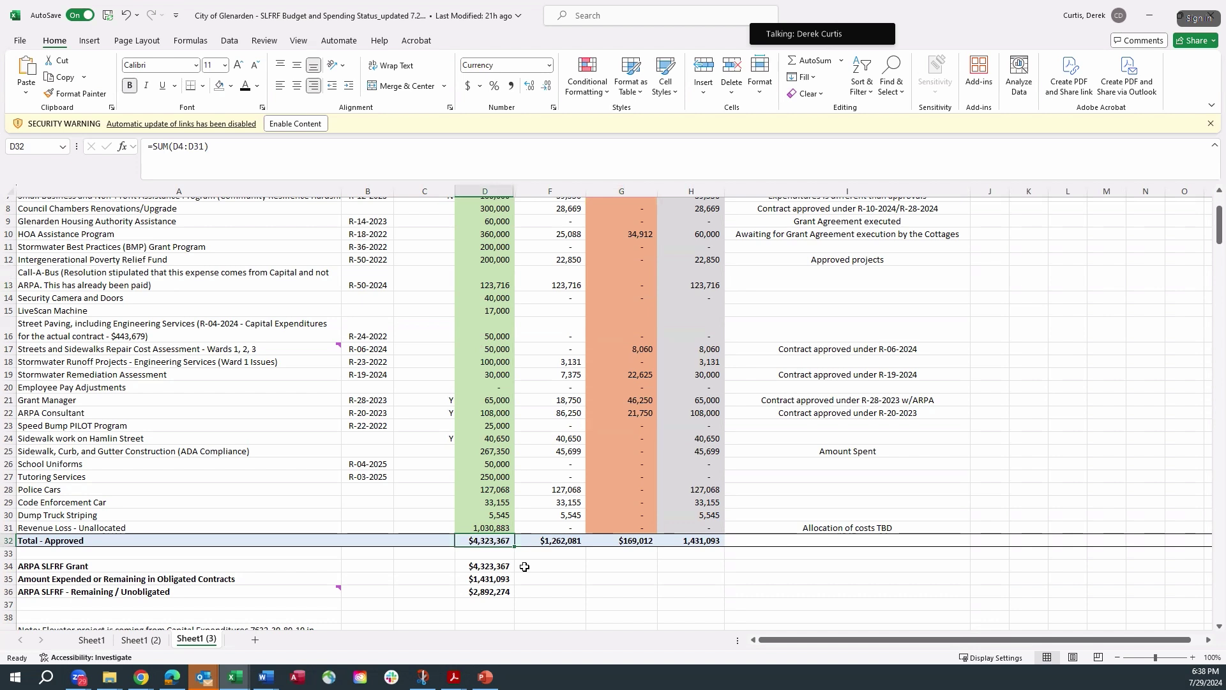
scroll(525, 567, up, 3)
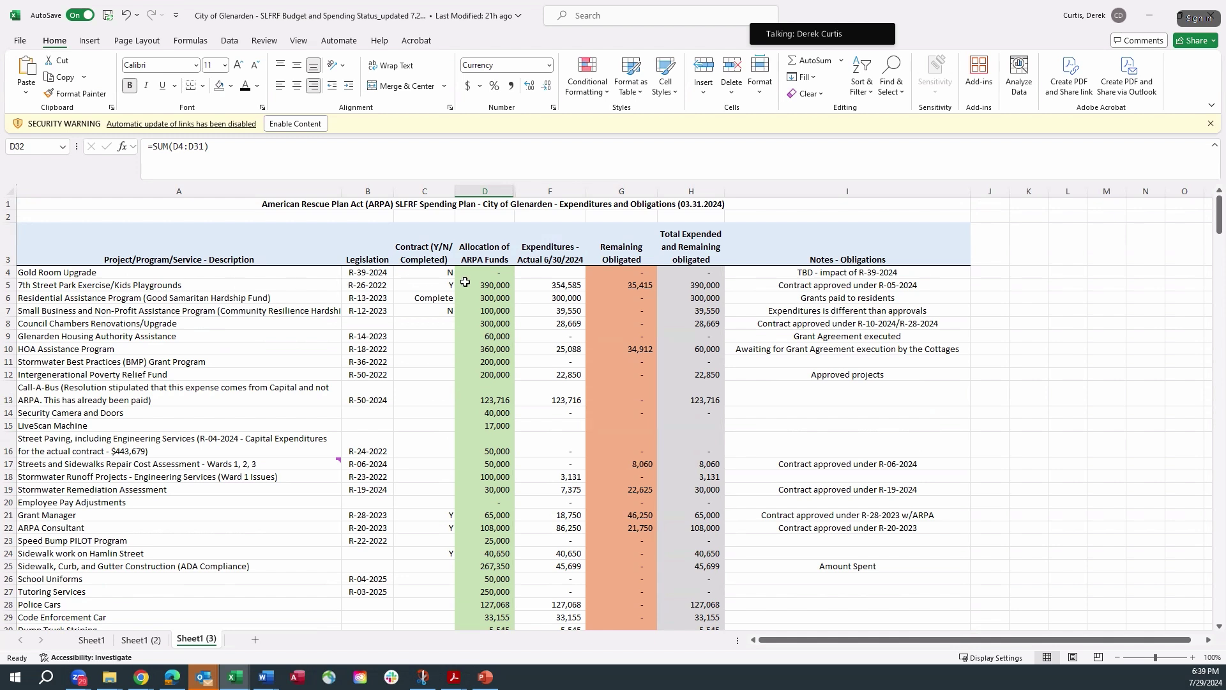
scroll(486, 380, down, 2)
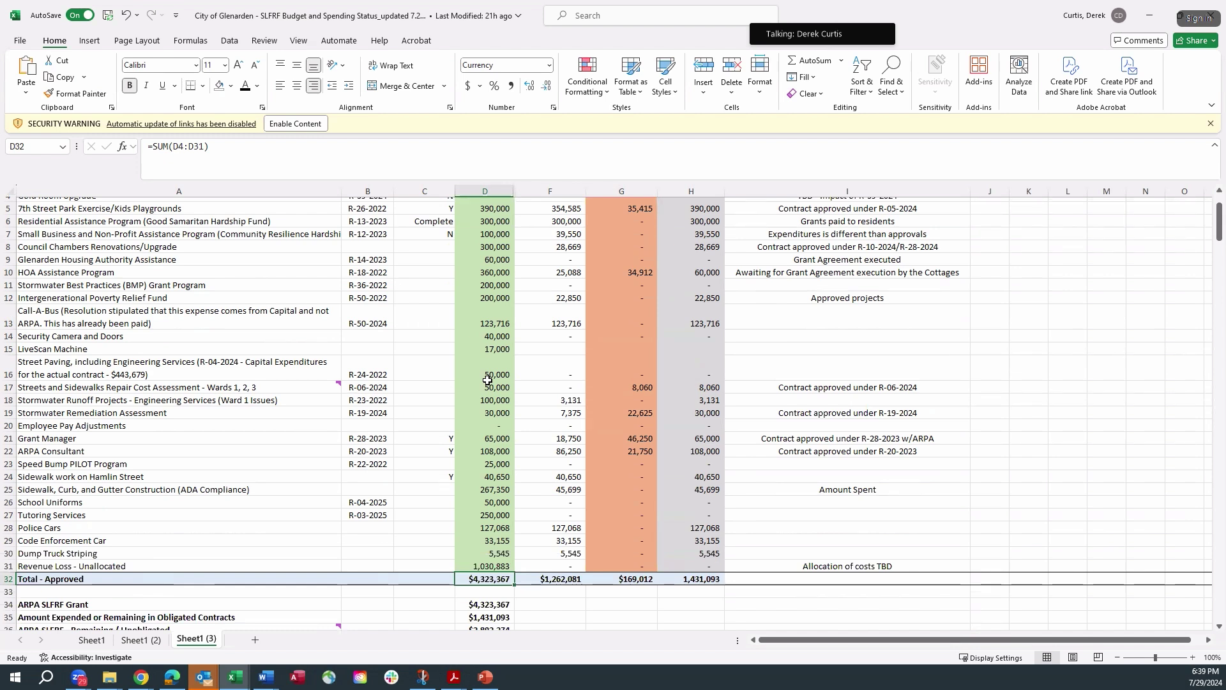
click(474, 568)
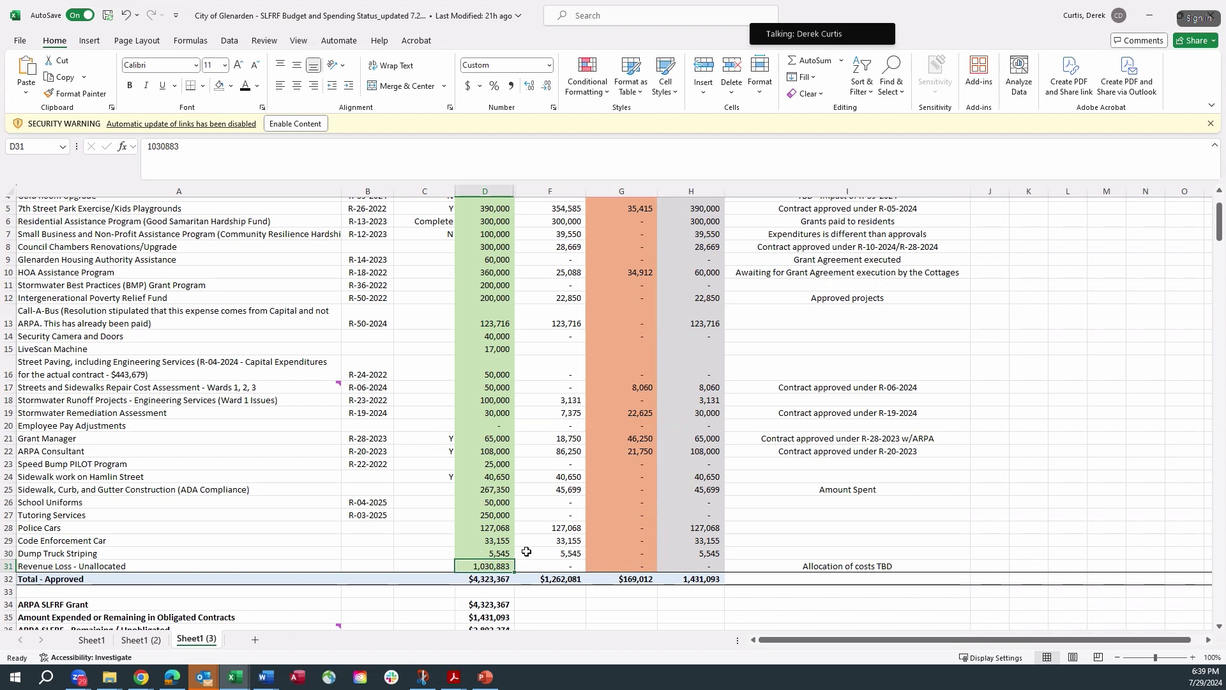
Review the actual expenditures, remaining obligated, and total expended and obligated columns from the first project to the Total - Approved row
scroll(582, 488, up, 1)
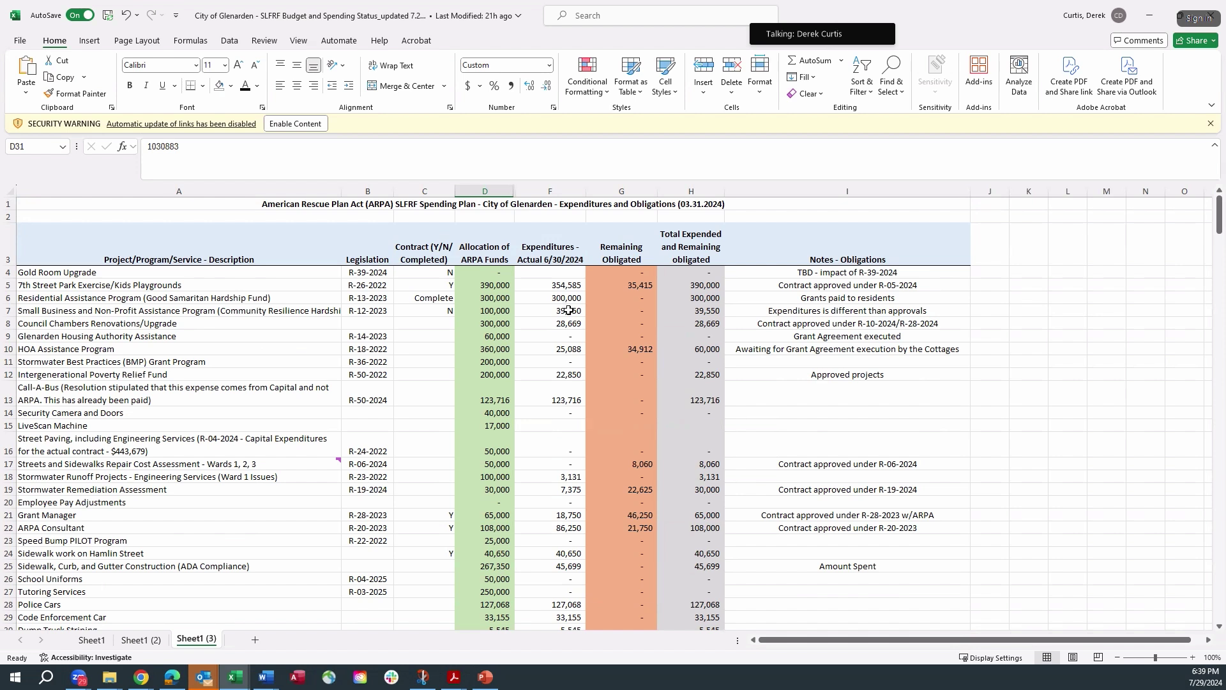
scroll(570, 310, down, 1)
scroll(570, 311, down, 1)
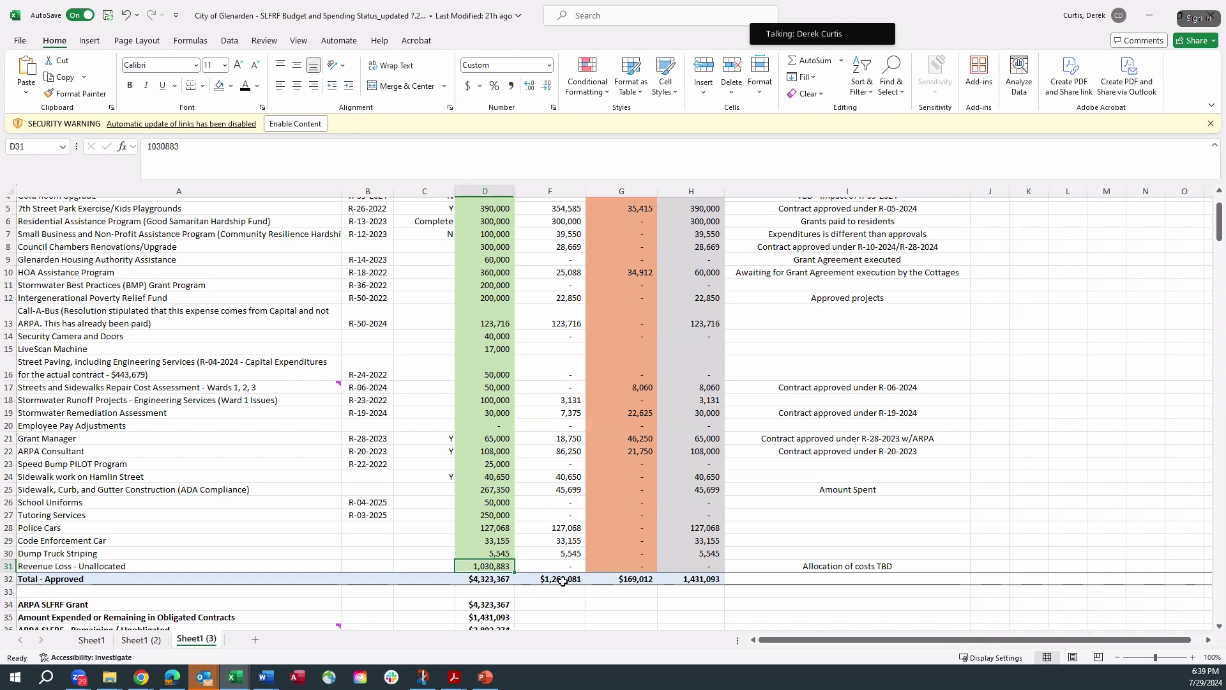
scroll(562, 581, up, 2)
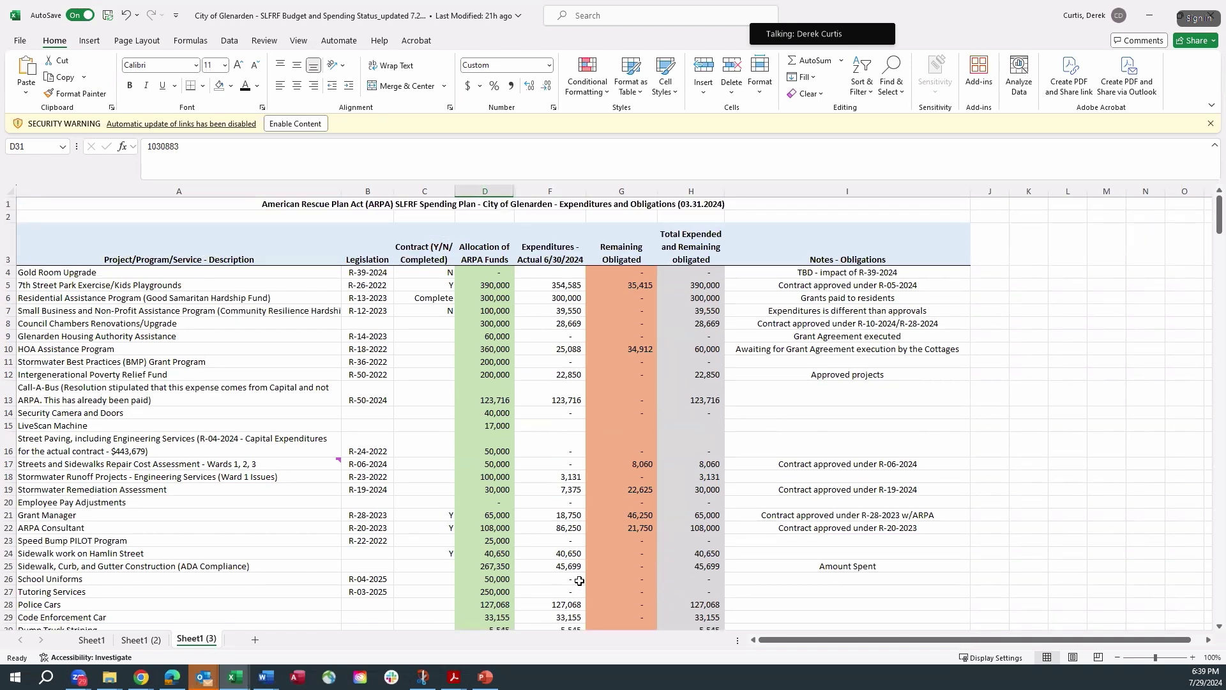
scroll(629, 552, down, 2)
scroll(623, 541, up, 2)
scroll(638, 319, down, 2)
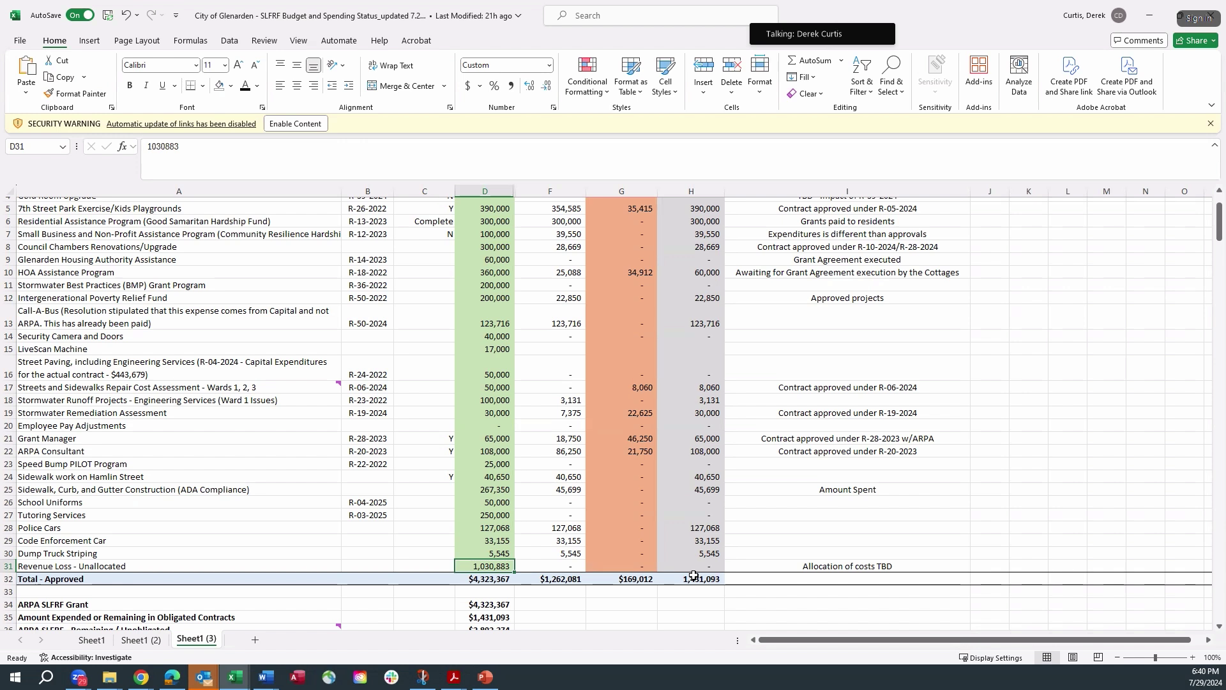
scroll(694, 575, down, 1)
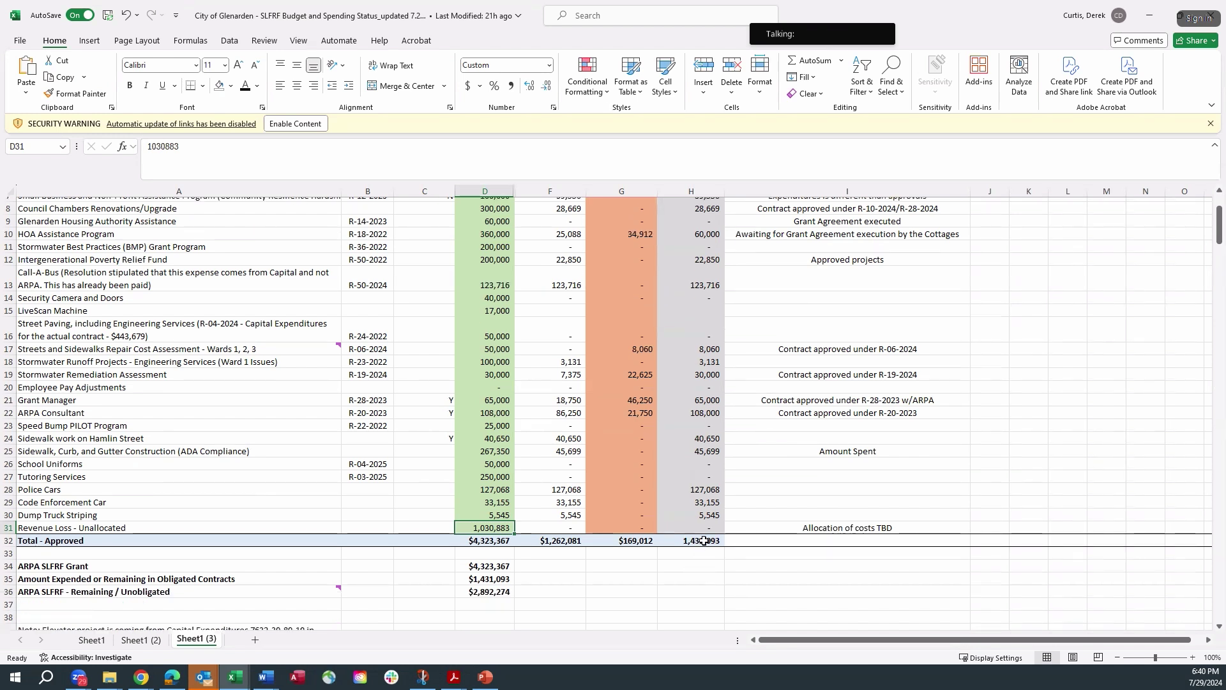
Inspect the ARPA SLFRF grant, expended or obligated, and remaining amounts in D34 to D36, plus the elevator project note in A39
click(504, 564)
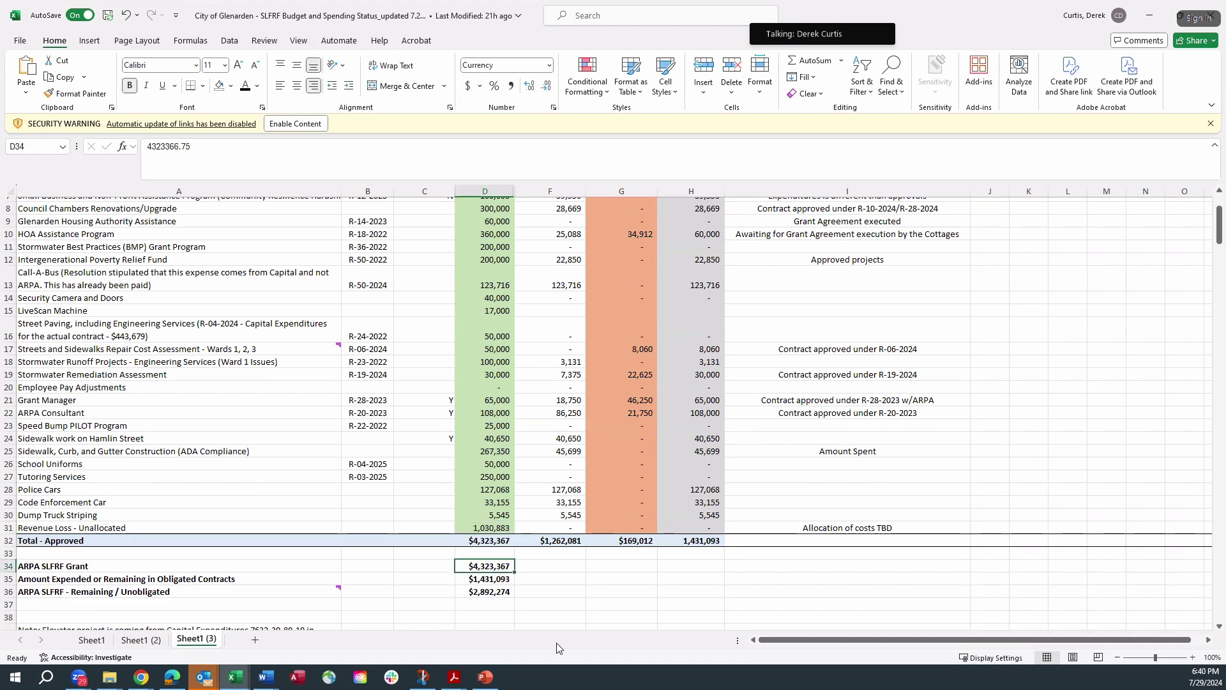
click(1192, 658)
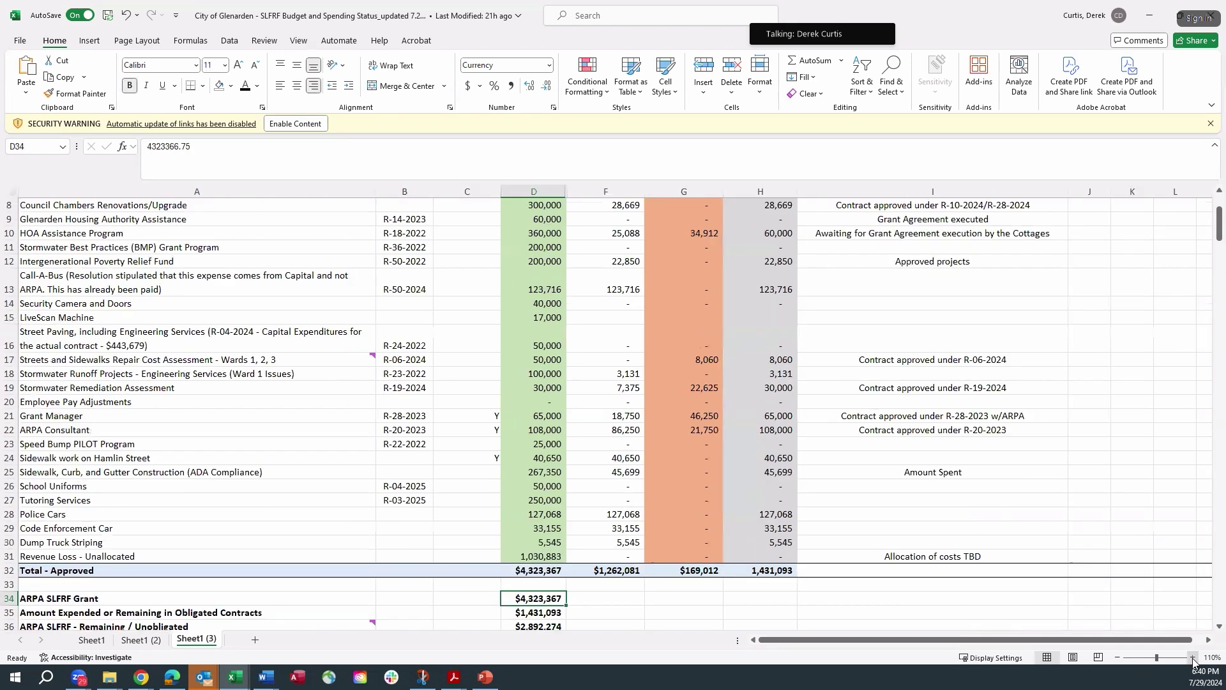
click(1192, 657)
ctrl+scroll(1044, 534, up, 1)
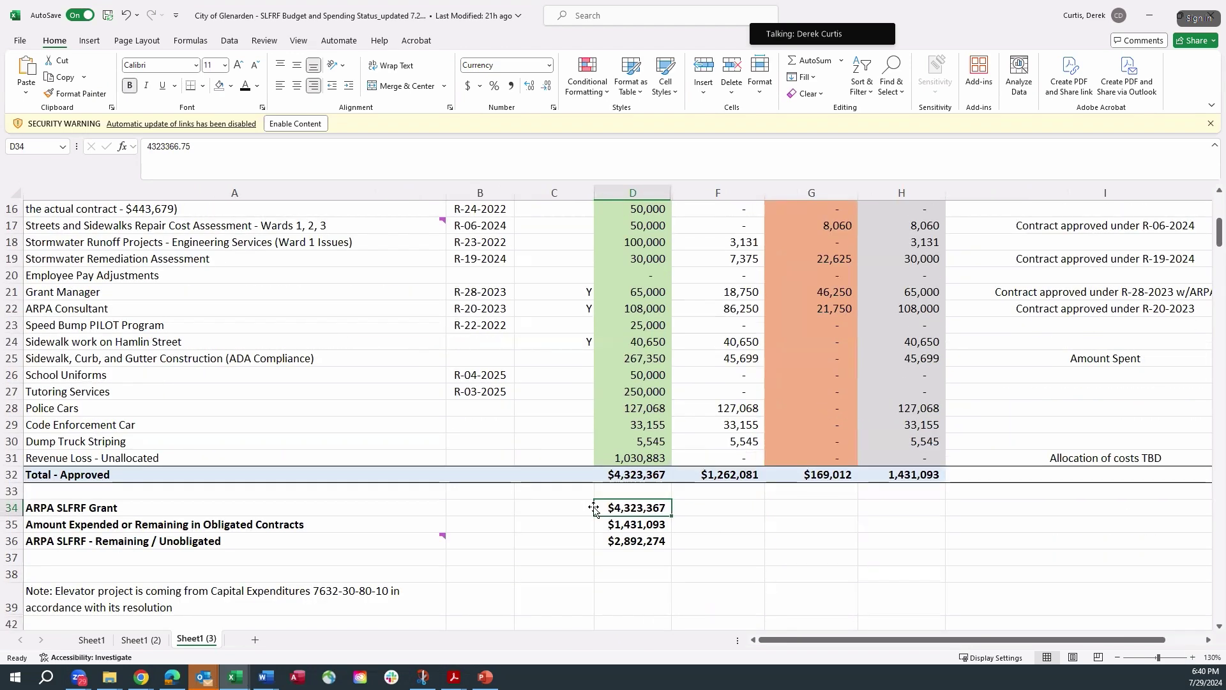
click(652, 528)
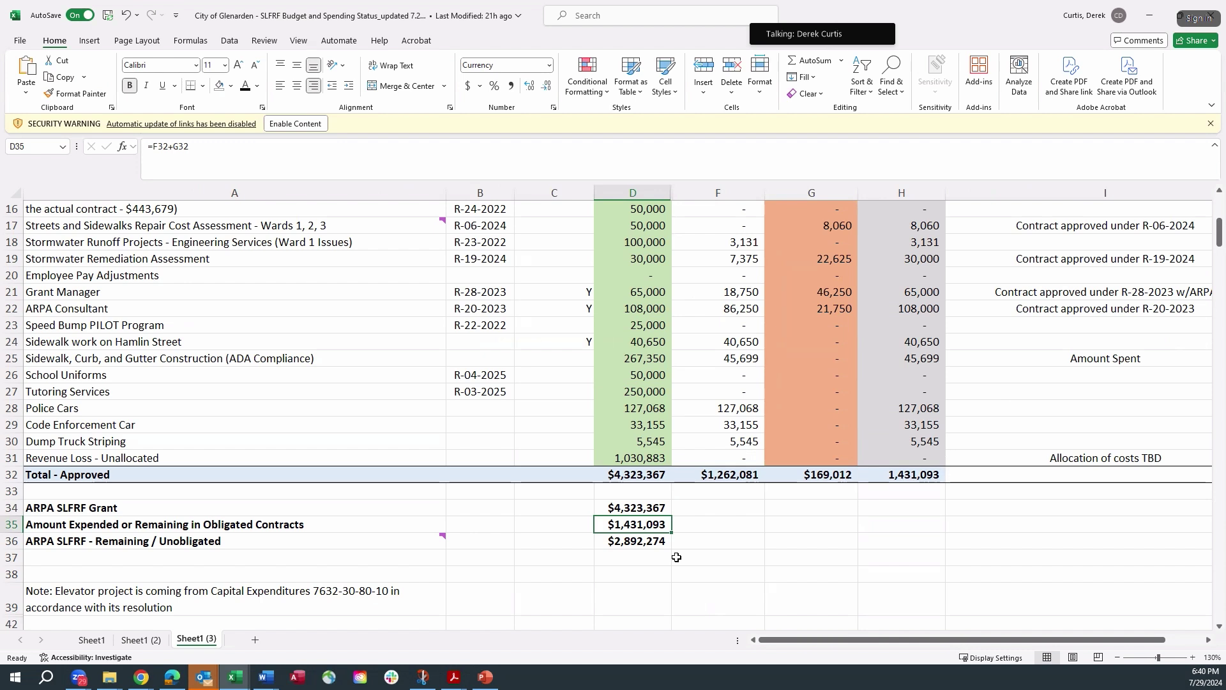
click(635, 543)
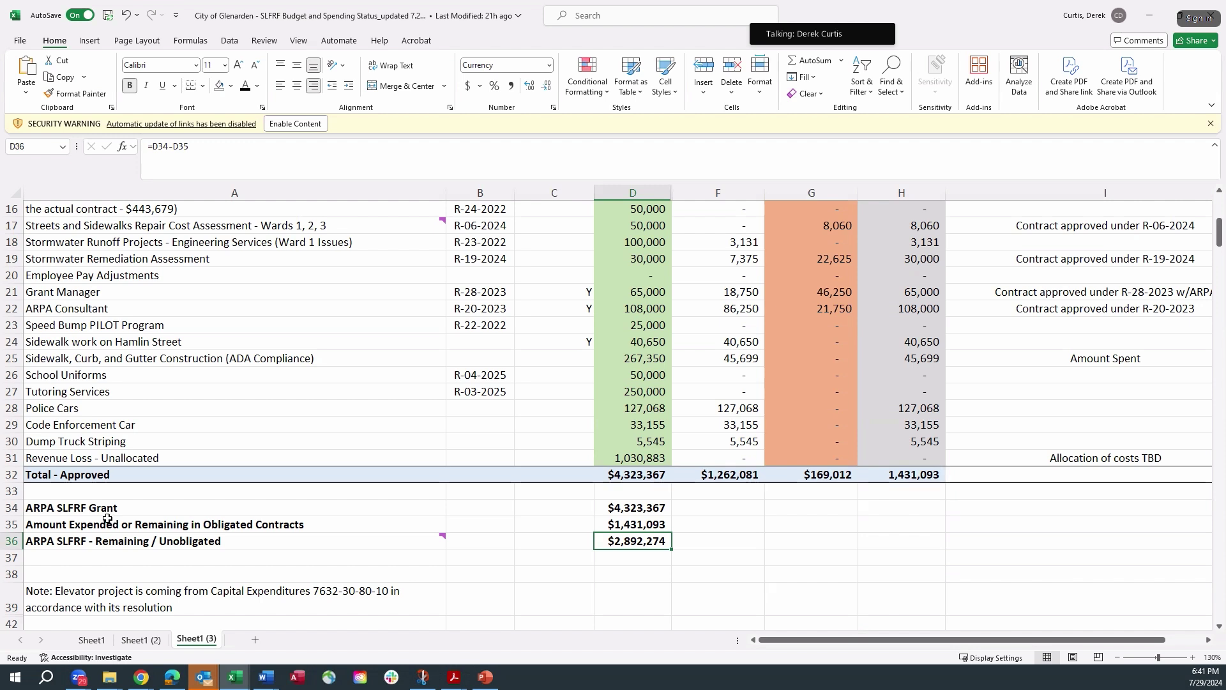
scroll(103, 516, down, 1)
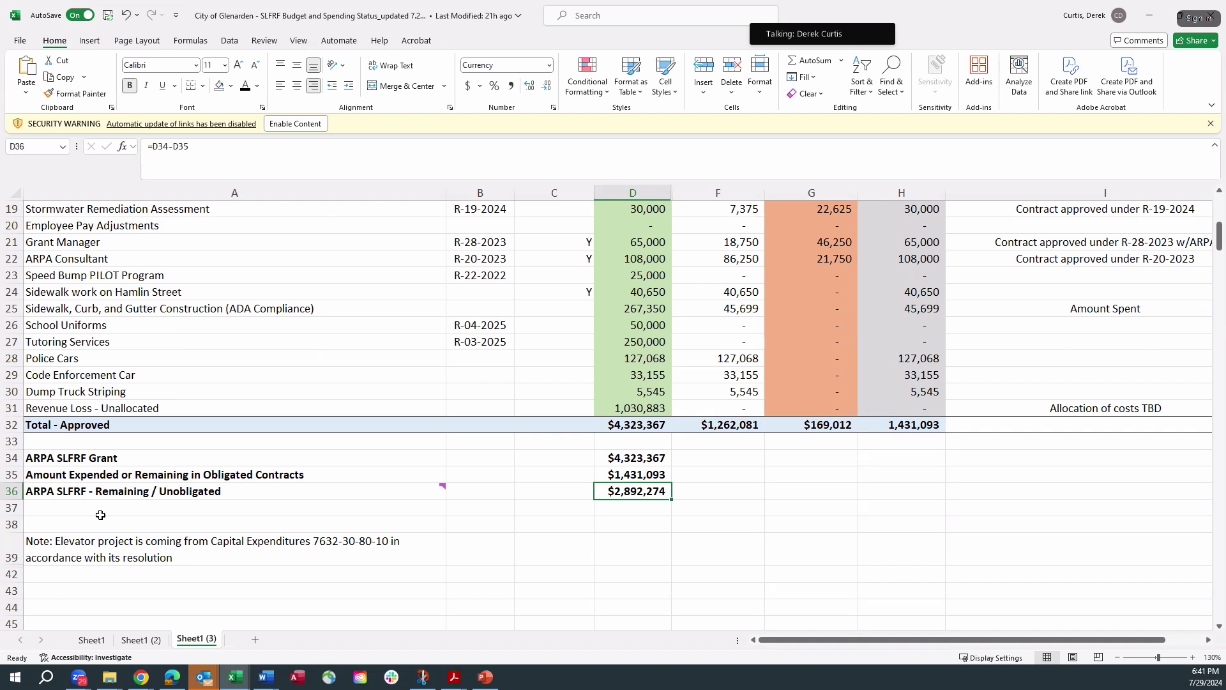
click(148, 548)
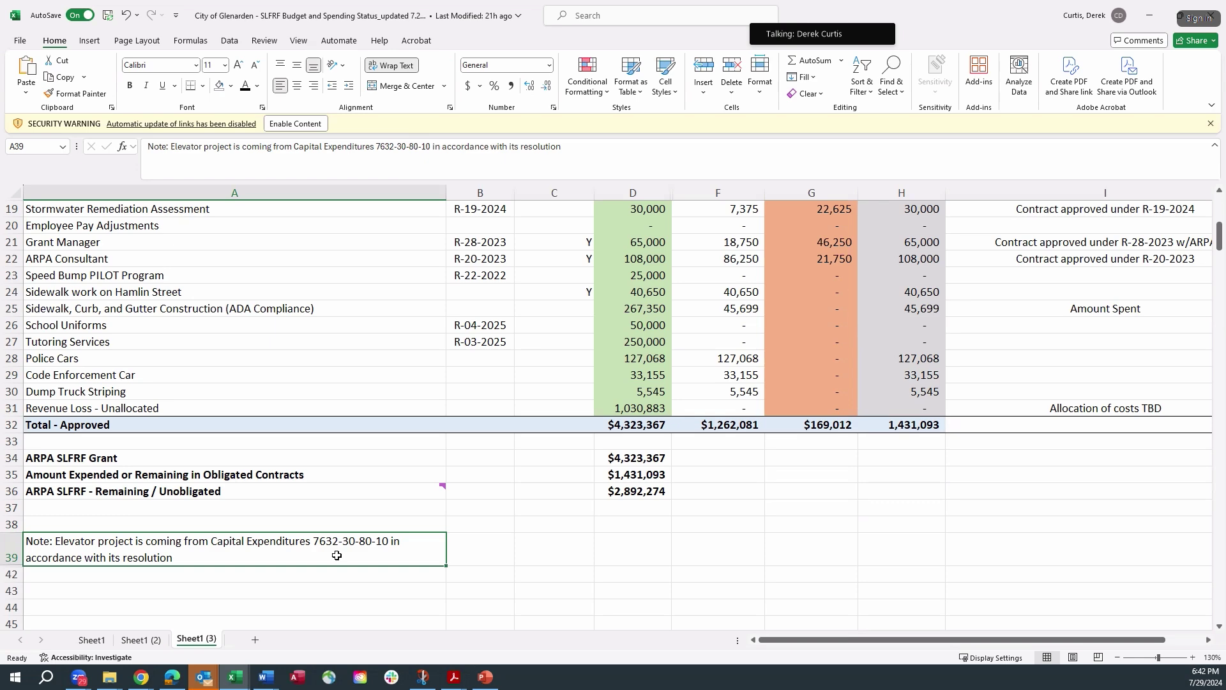
Inspect the Council Chambers Renovations/Upgrade row's description, obligation note and actual expenditure
scroll(337, 555, up, 5)
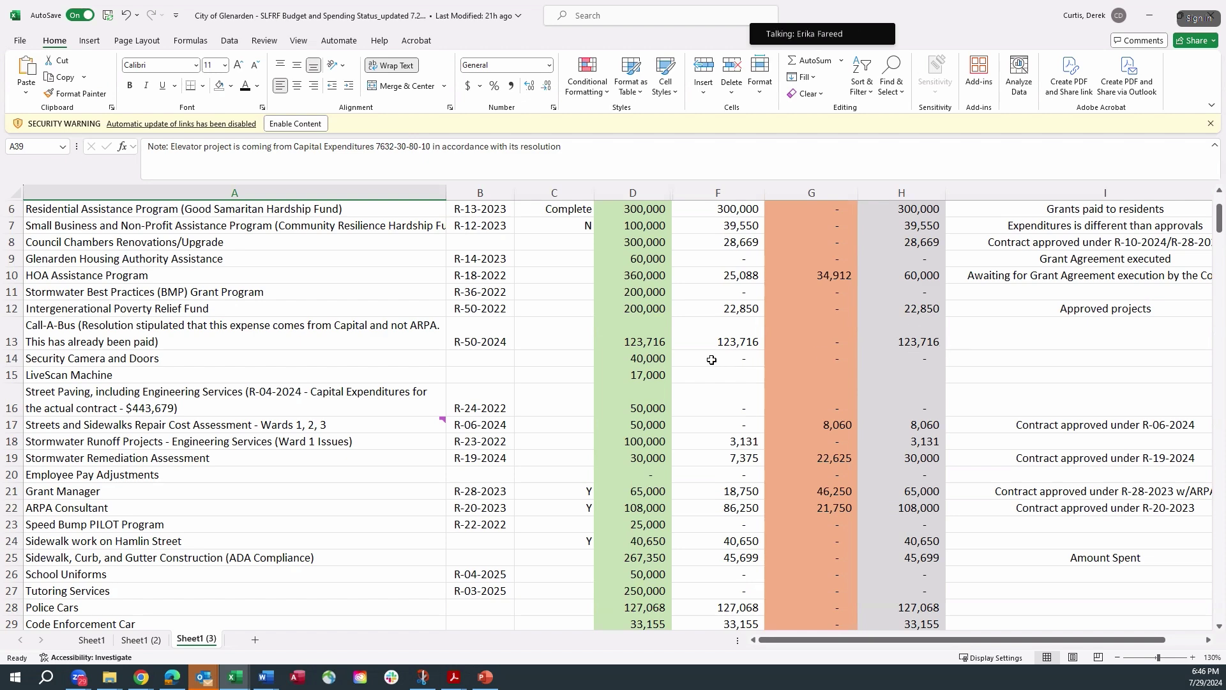
scroll(712, 359, up, 1)
click(122, 293)
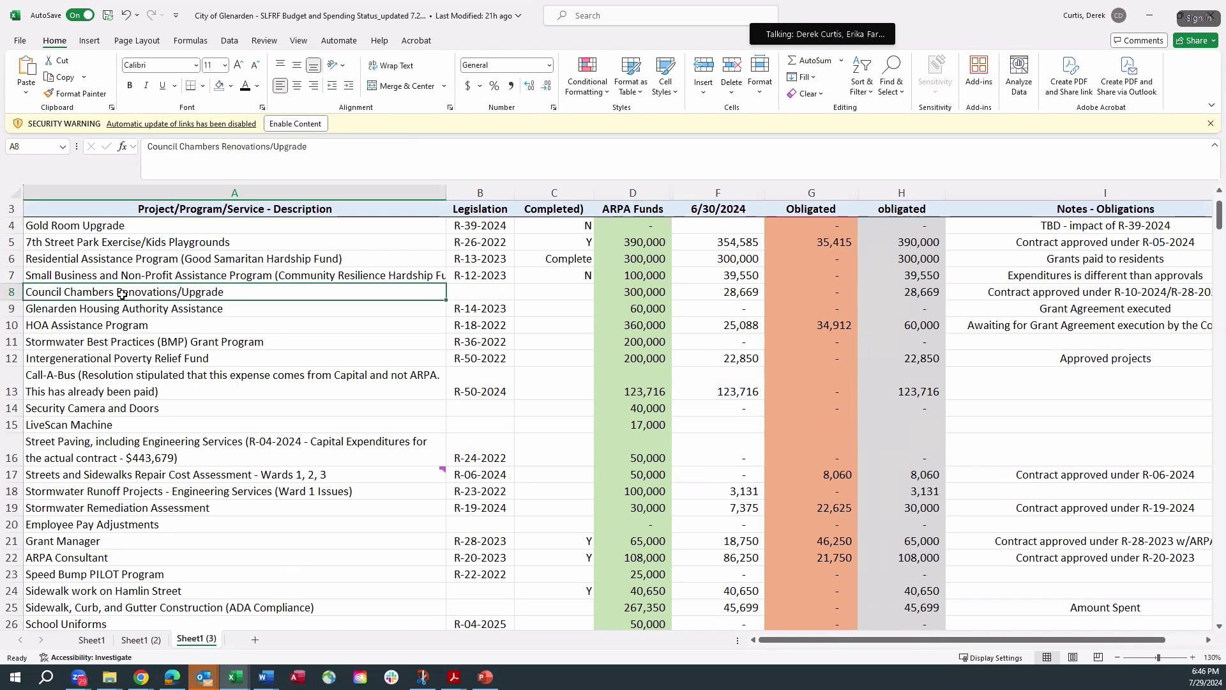
click(1042, 292)
drag(927, 643, 948, 642)
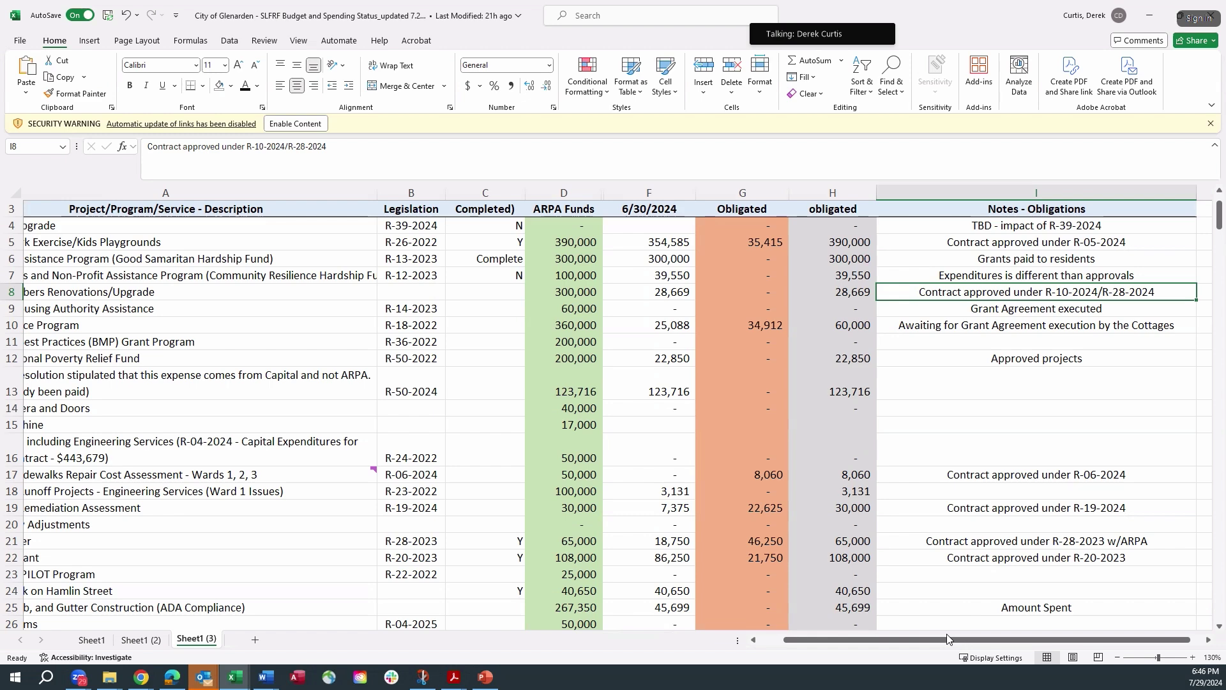
click(678, 287)
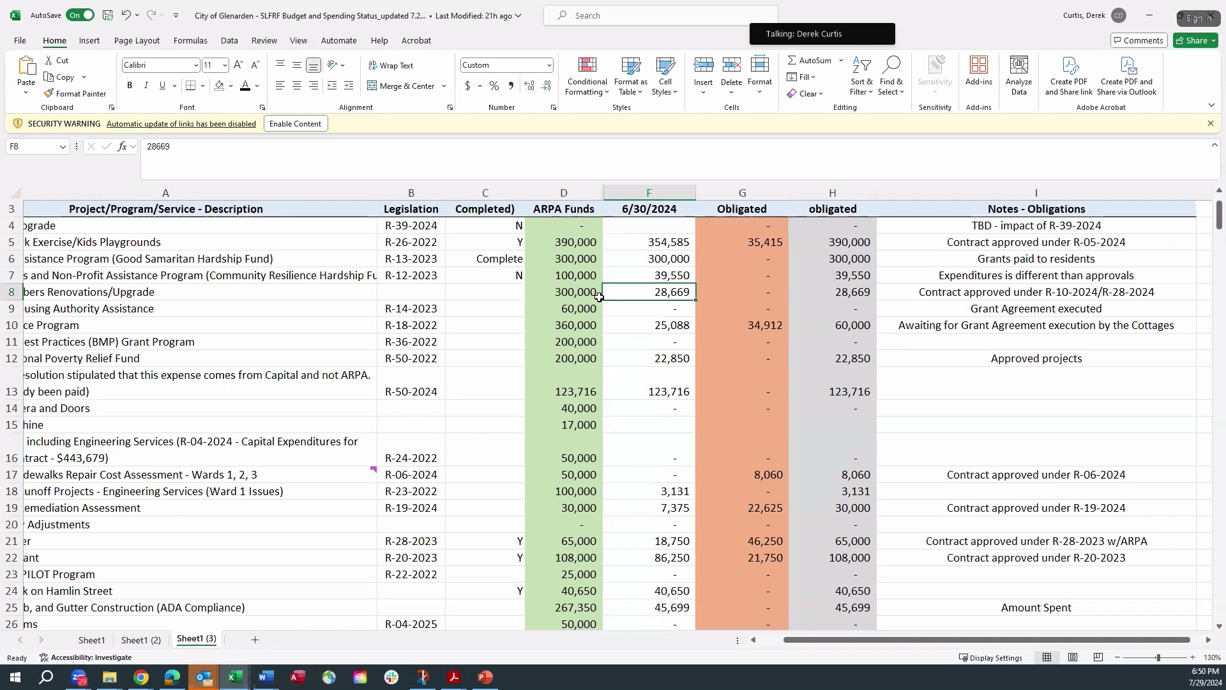
Check the ARPA SLFRF Remaining / Unobligated amount in D36 against the Residential Assistance Program's allocation in D6
scroll(577, 368, down, 5)
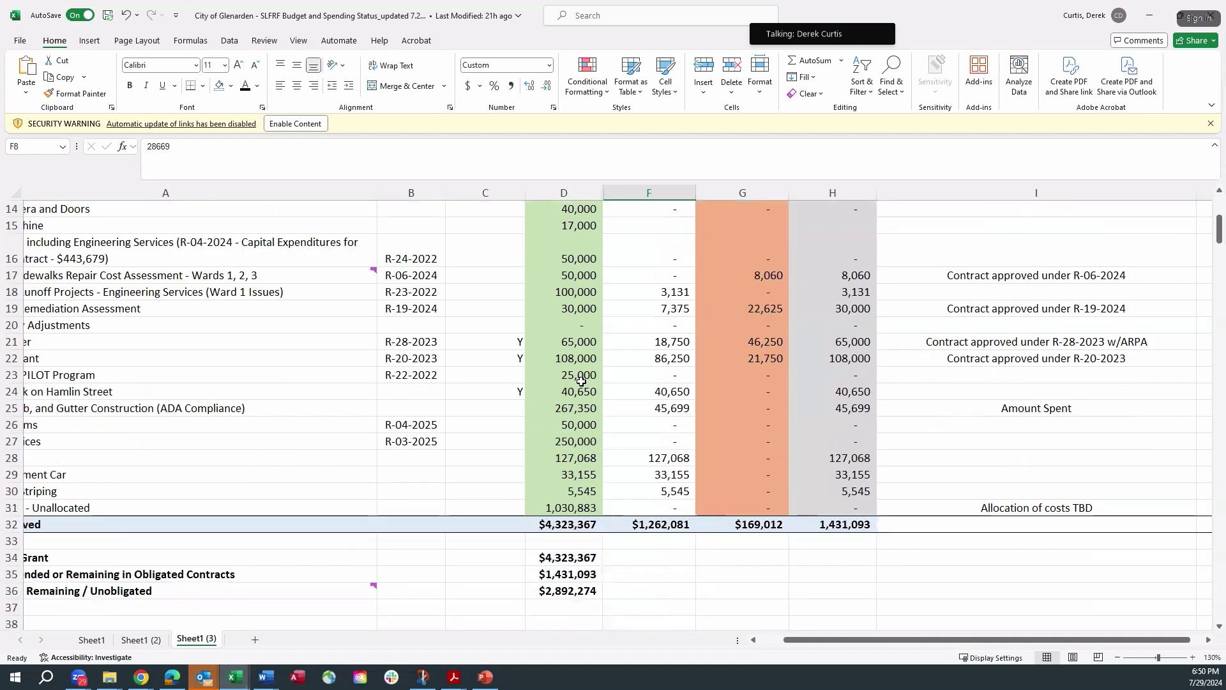
click(591, 493)
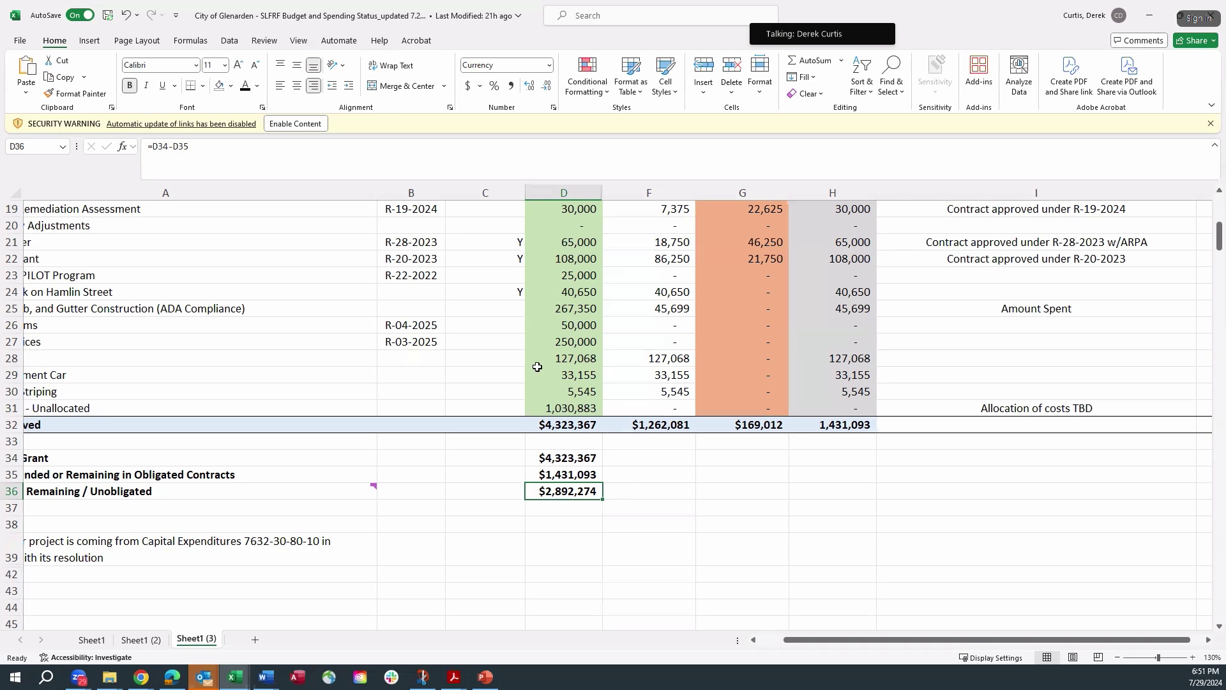
scroll(493, 348, up, 6)
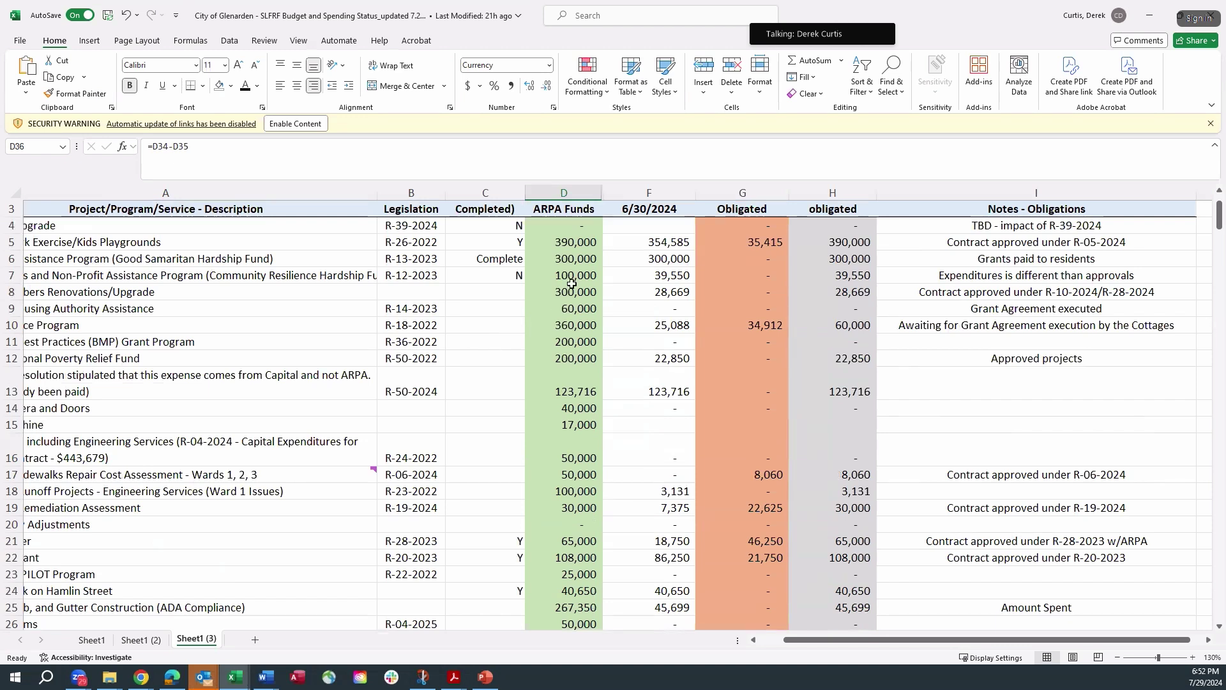
click(579, 264)
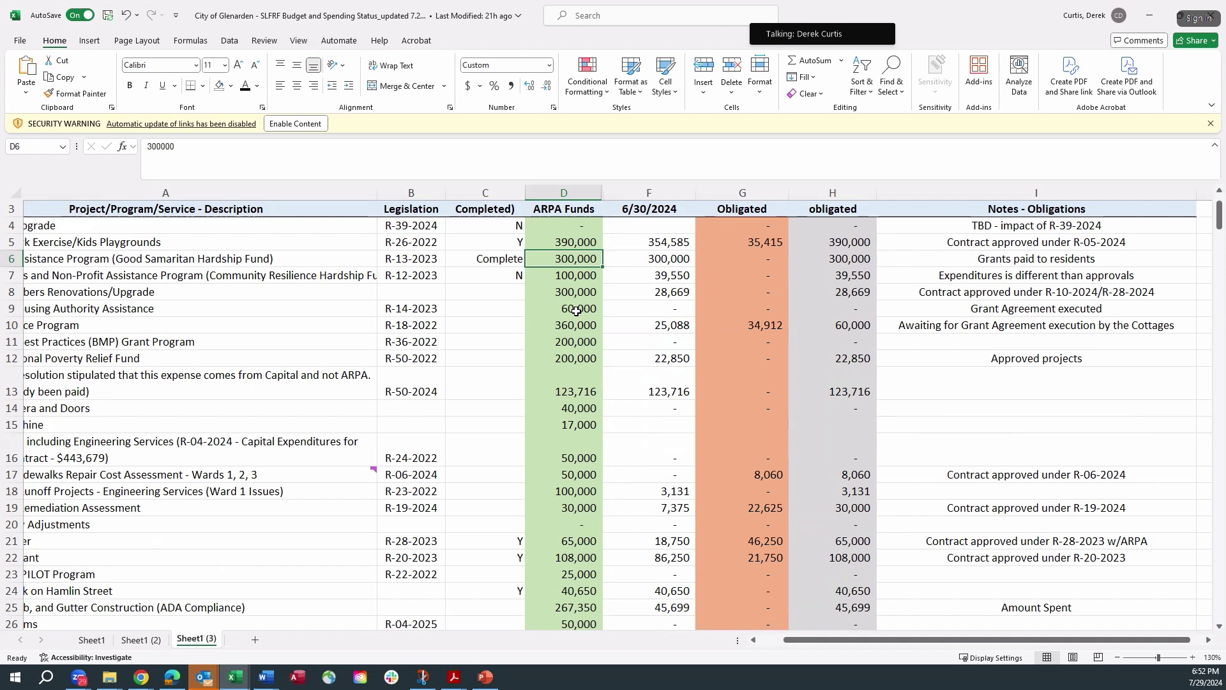
scroll(576, 311, down, 6)
click(581, 440)
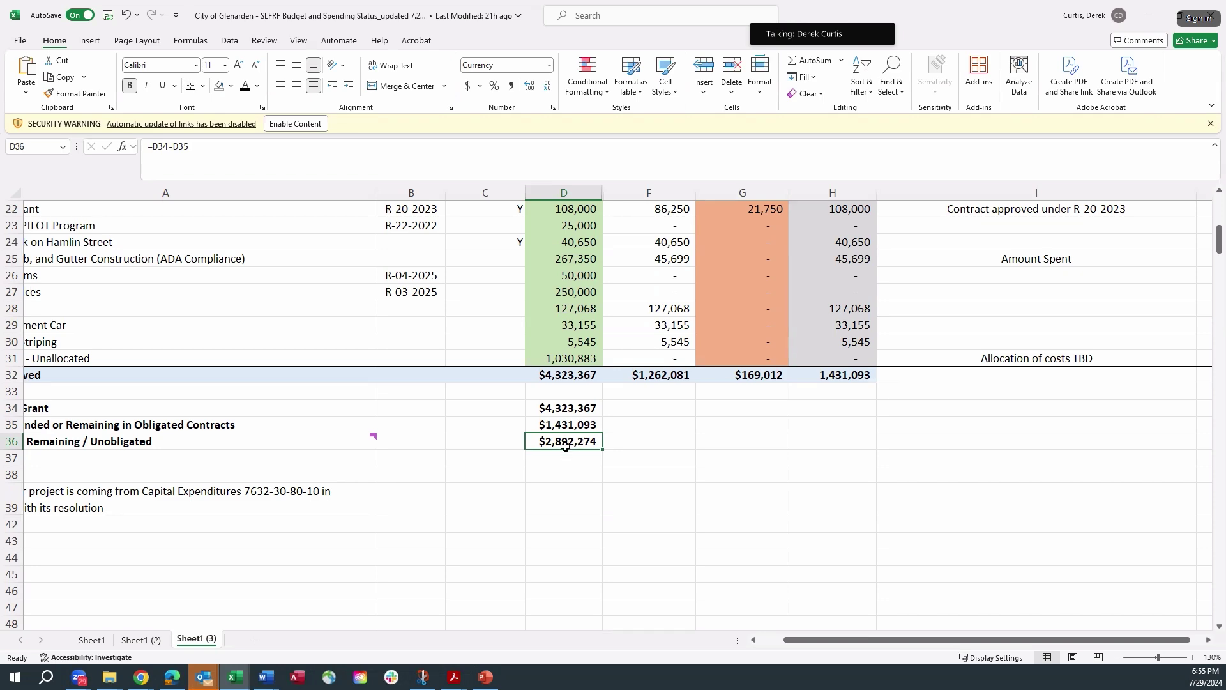
scroll(563, 440, up, 6)
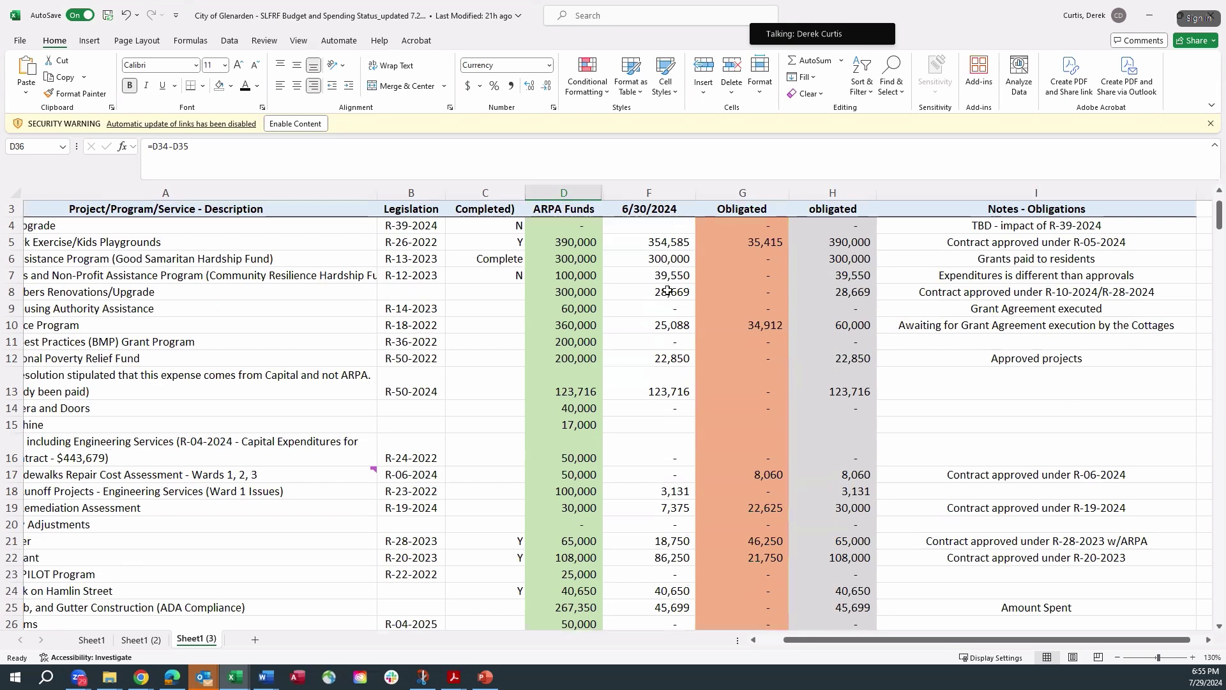
click(584, 256)
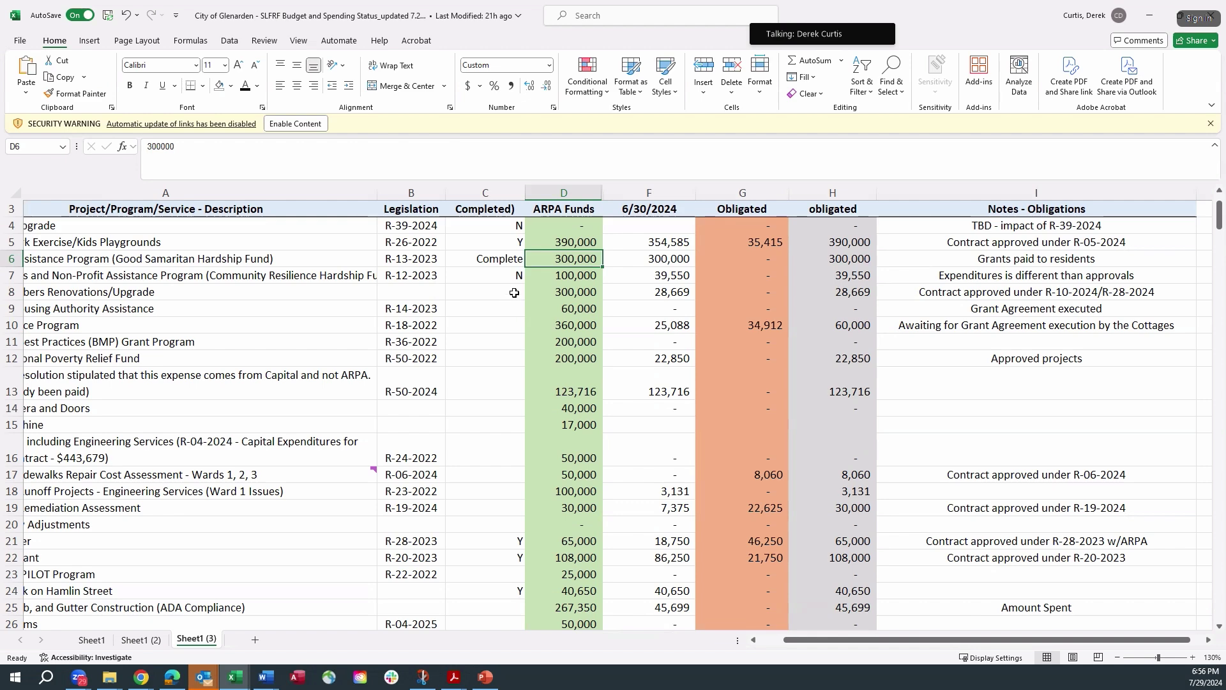
Check the unallocated Revenue Loss allocation in D31 and review the project rows and obligation notes up to the column headings
scroll(520, 300, down, 3)
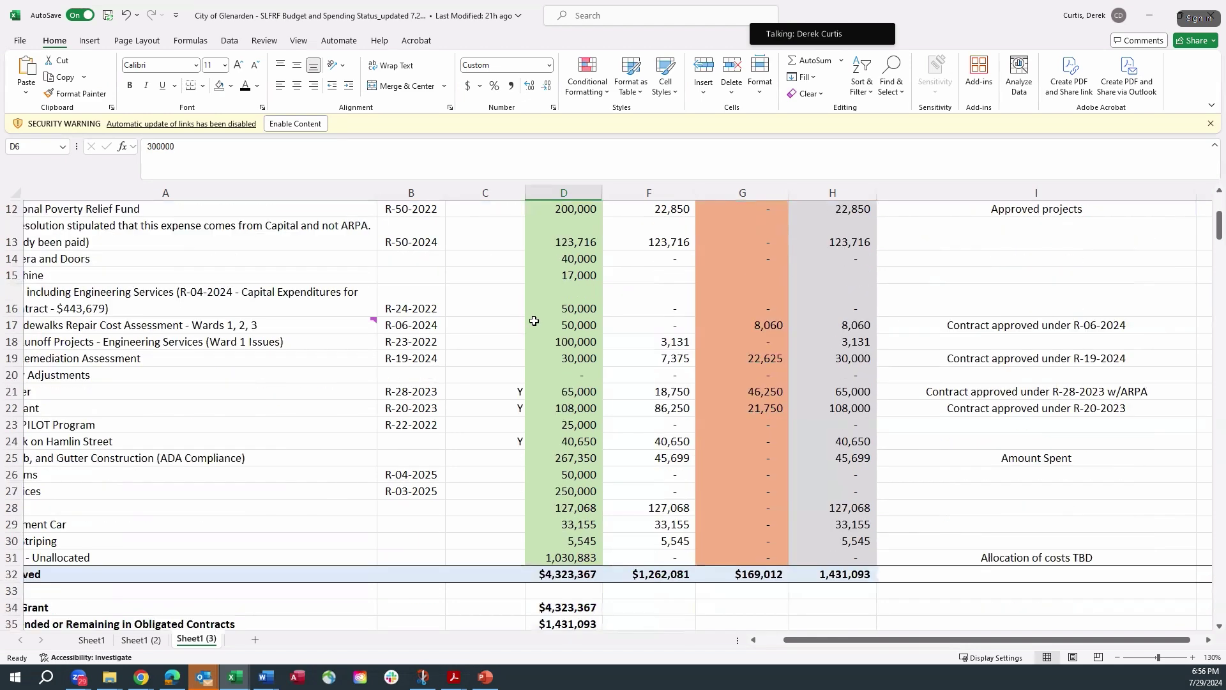
click(579, 557)
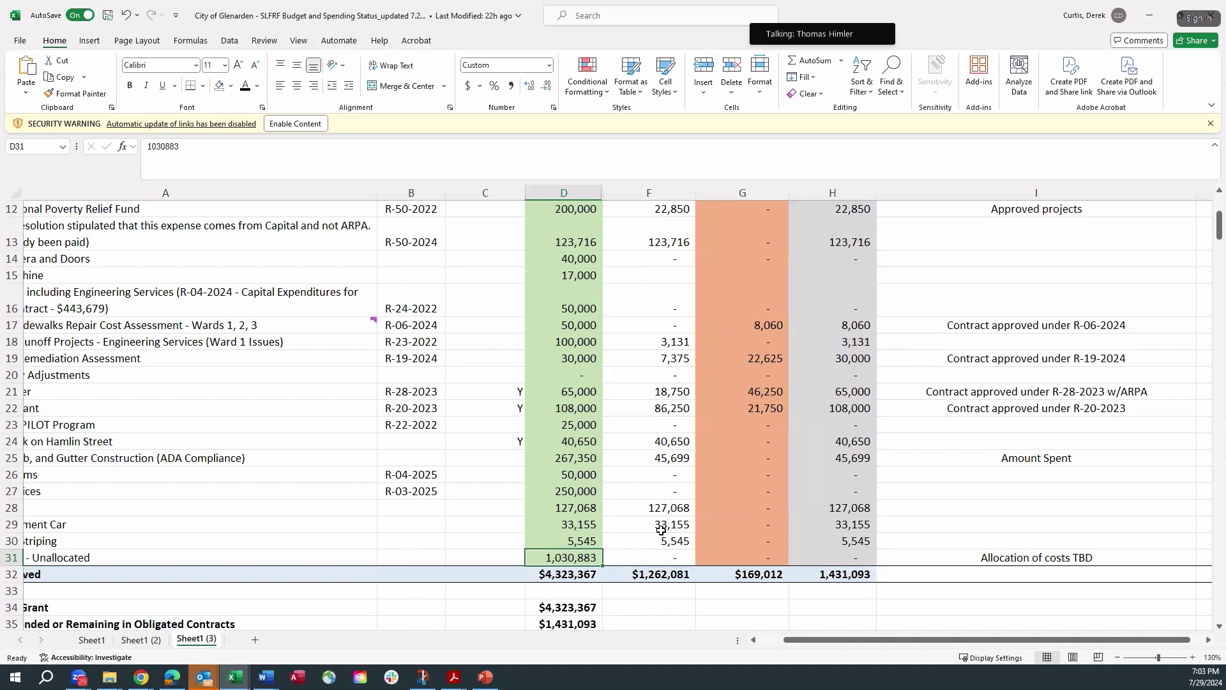
scroll(906, 450, up, 2)
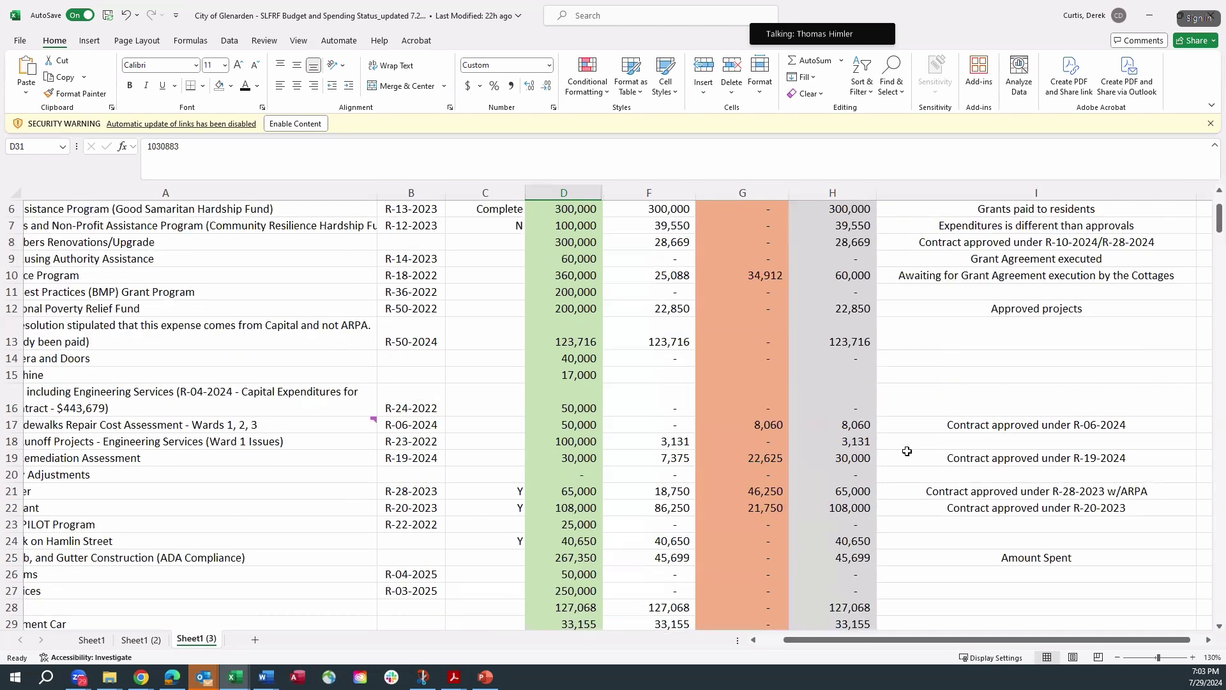
scroll(907, 451, up, 1)
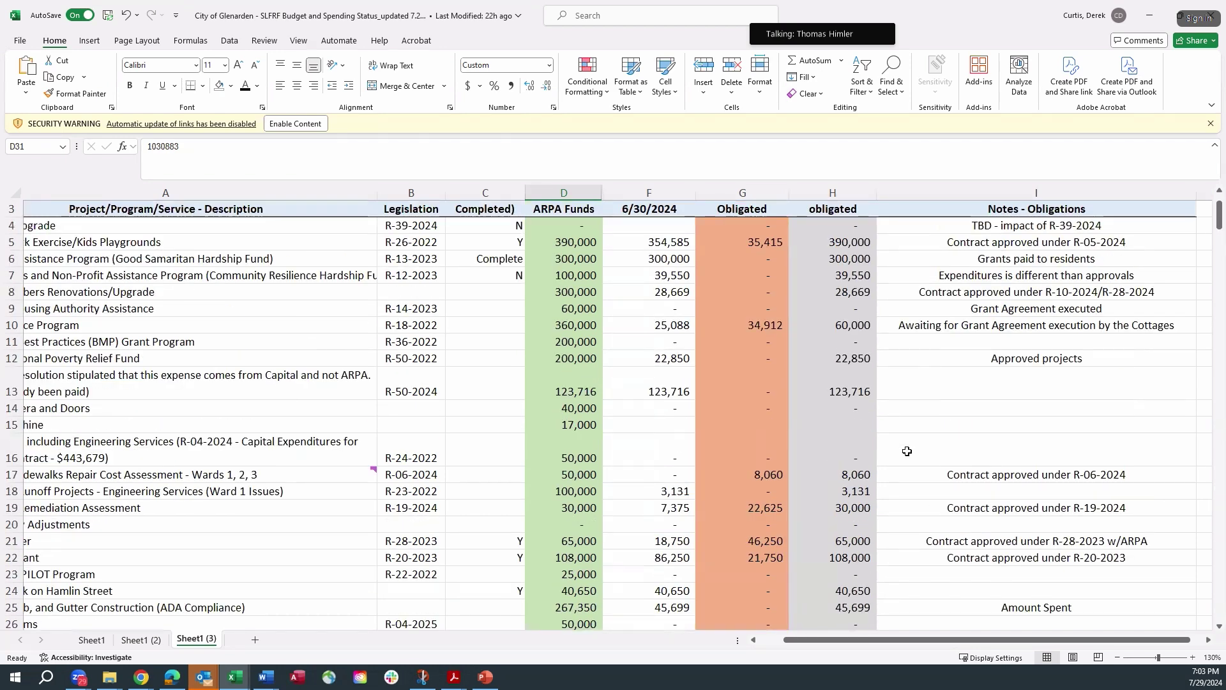
scroll(907, 450, up, 1)
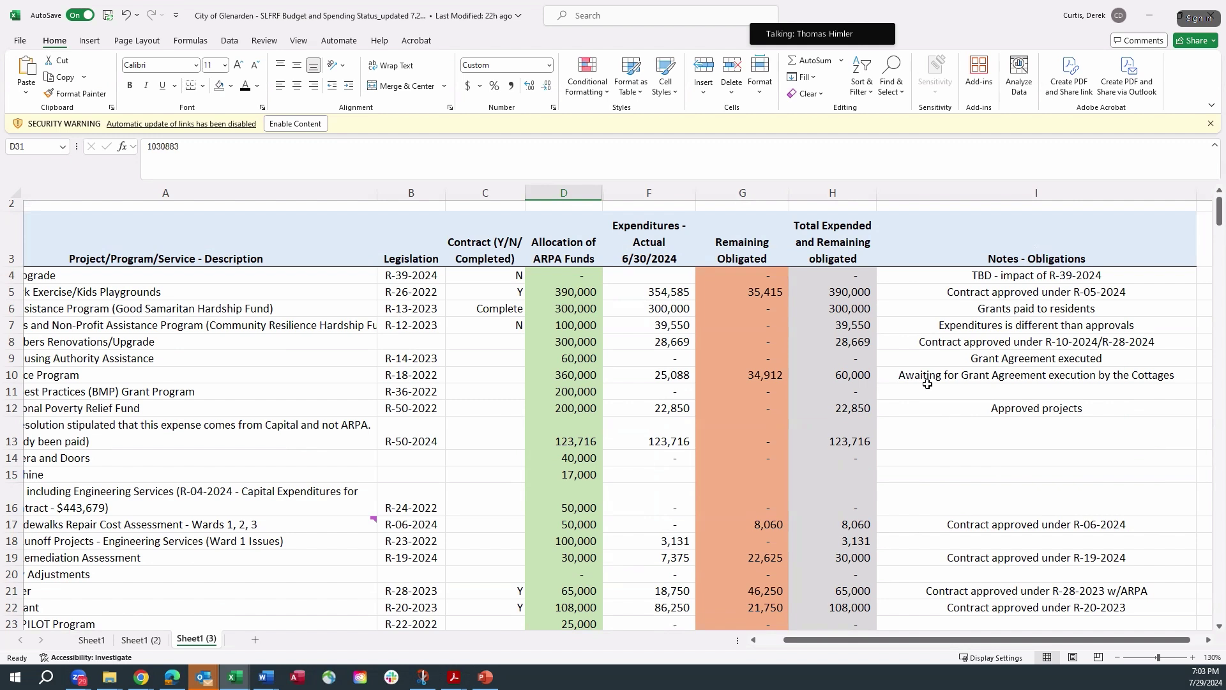
Set the Remaining Obligated amount for Glenarden Housing Authority Assistance to 60000
click(771, 374)
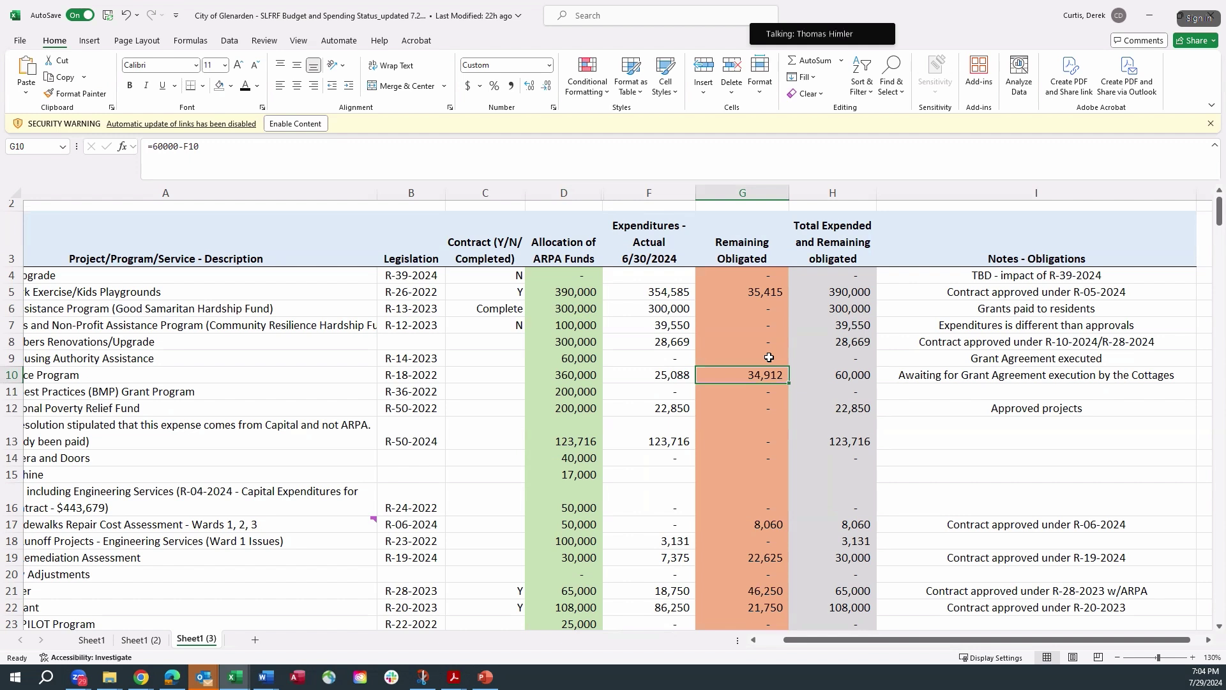
click(769, 358)
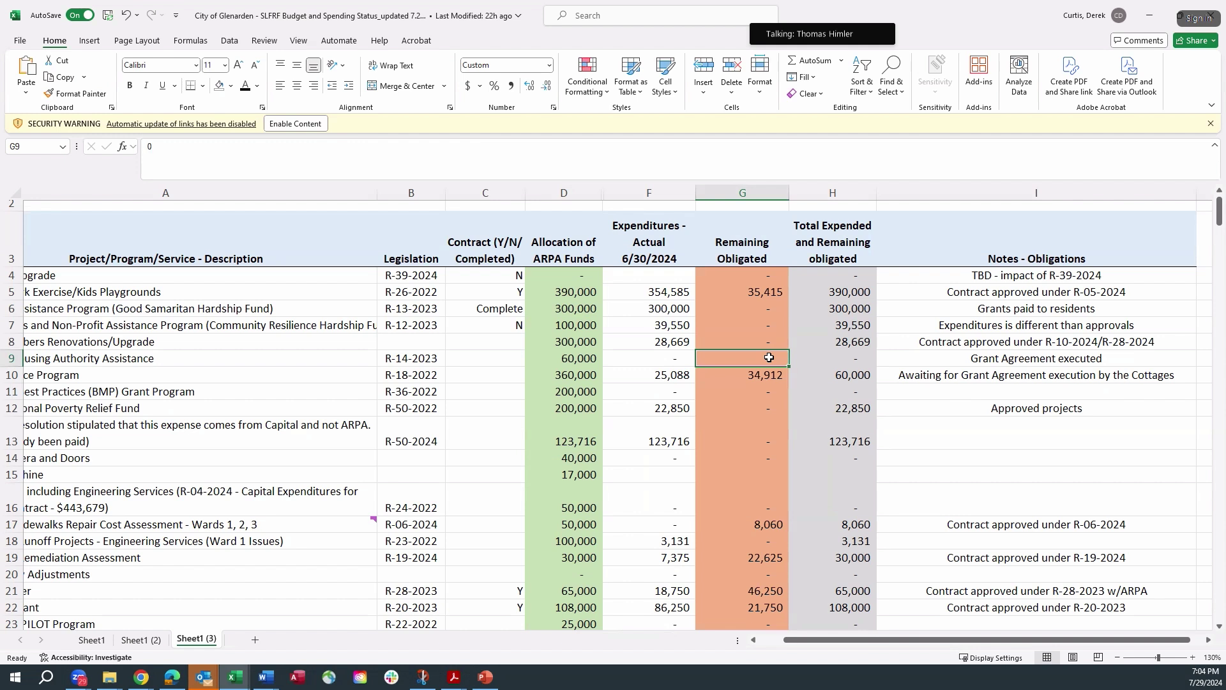
click(769, 341)
click(765, 355)
text(60000)
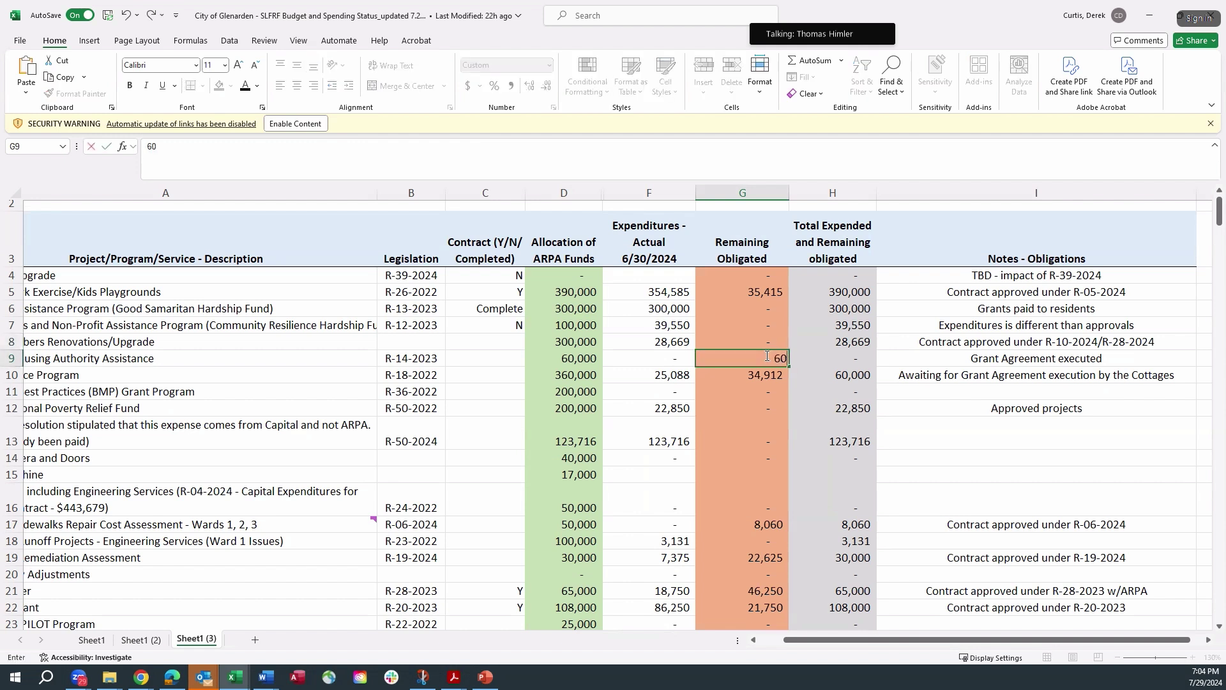
key(Return)
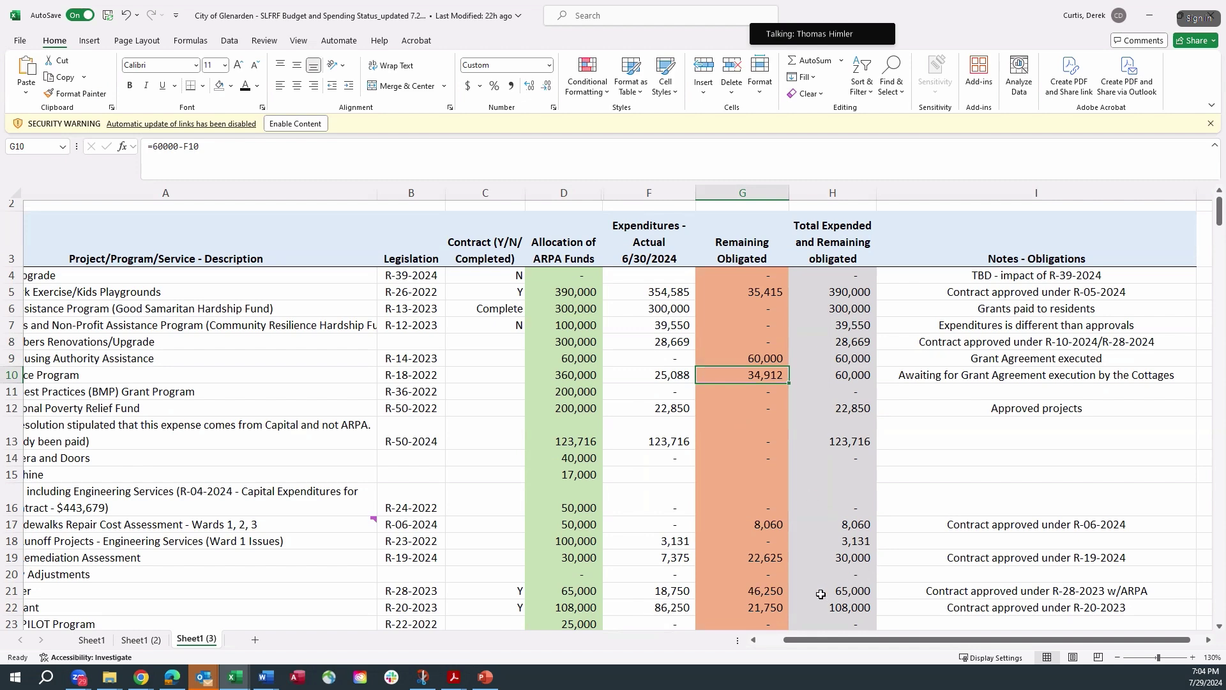
Change the HOA Assistance Program's Remaining Obligated formula in G10 to 120000 minus its actual expenditures in F10
scroll(714, 476, down, 1)
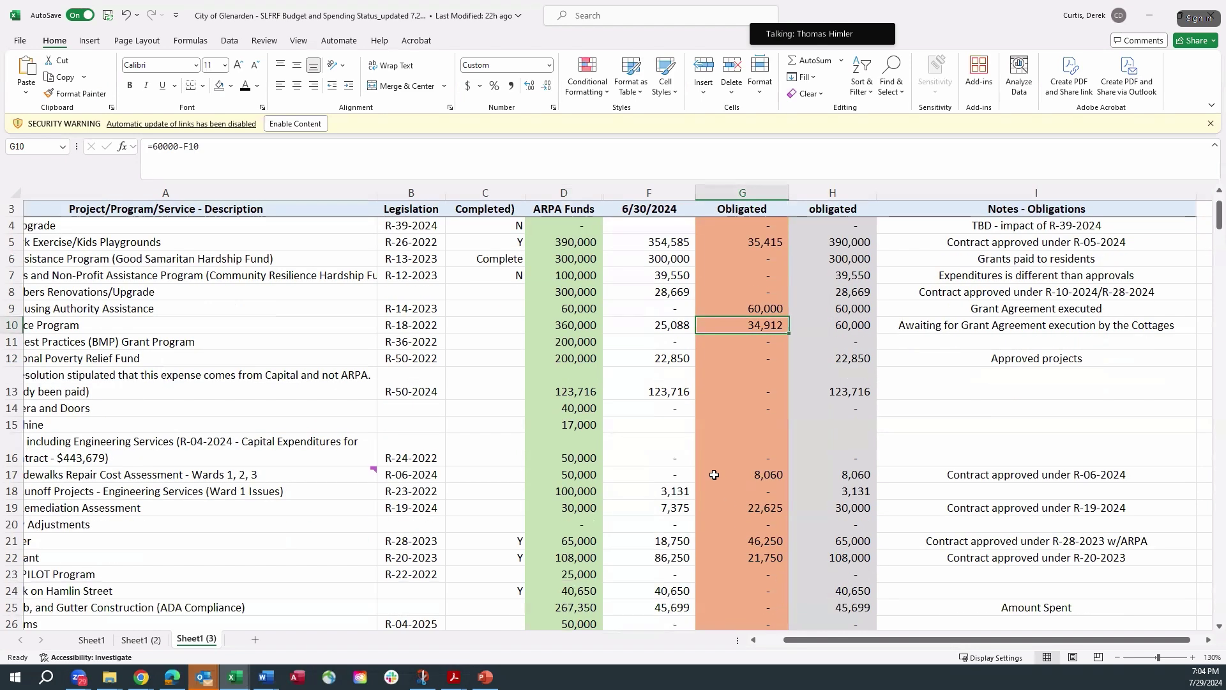
scroll(714, 474, down, 1)
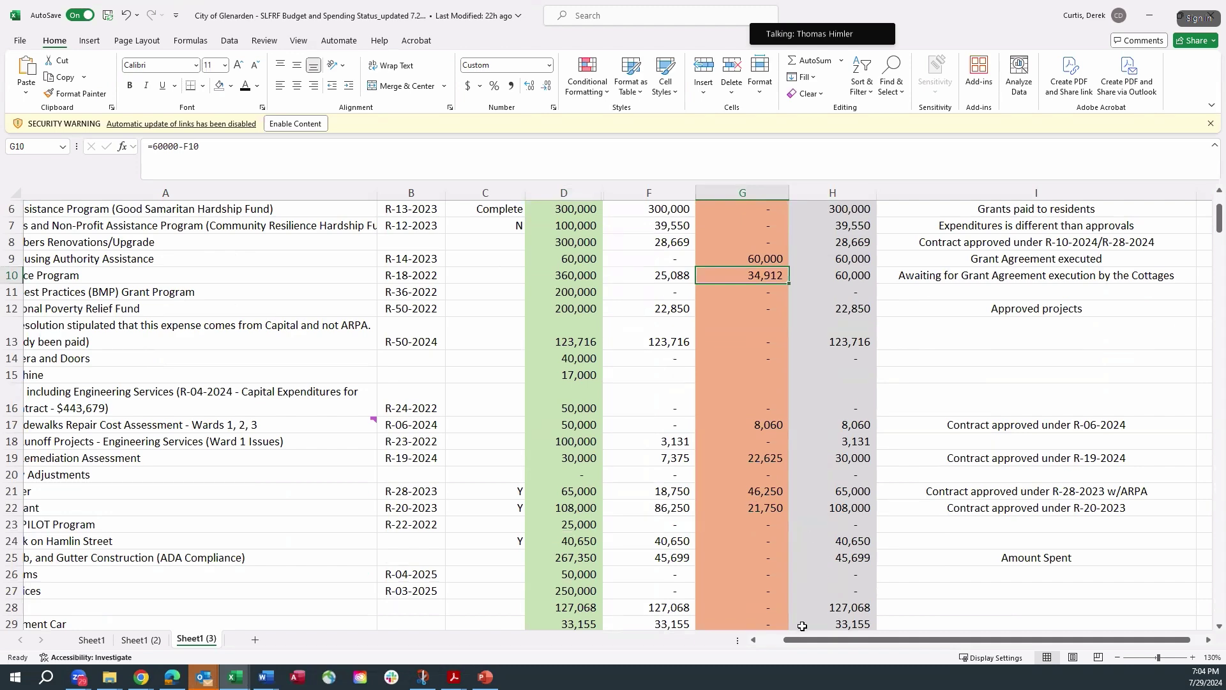
drag(799, 645, 768, 645)
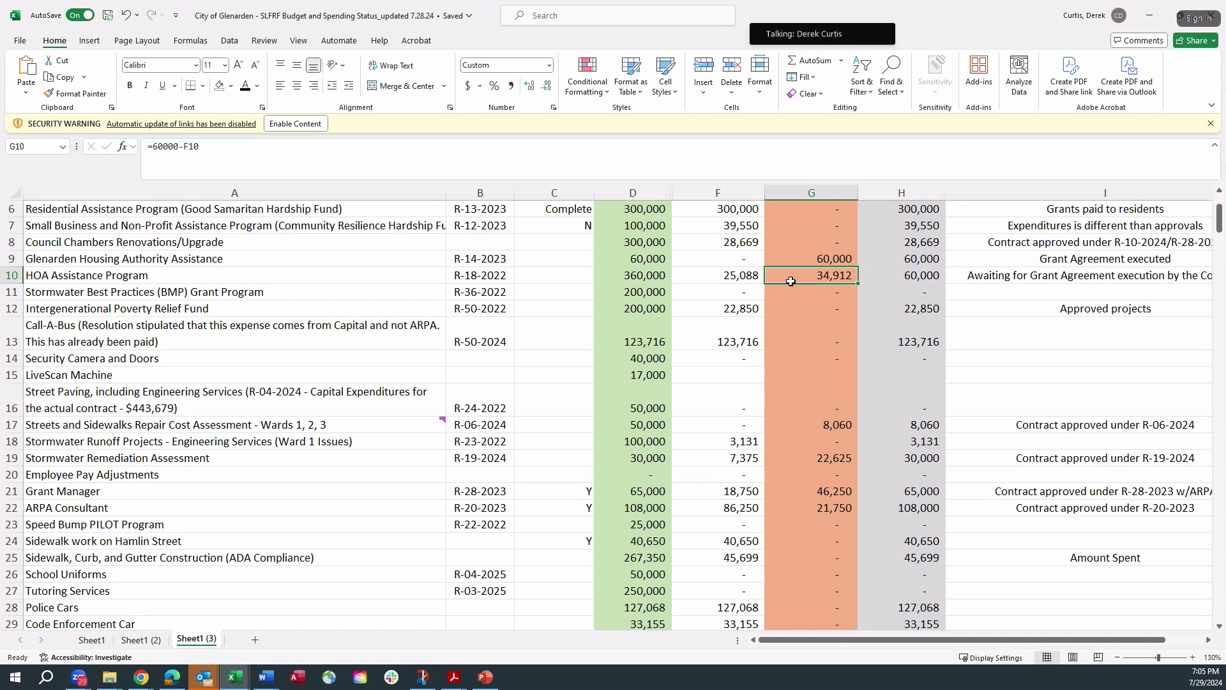
click(158, 145)
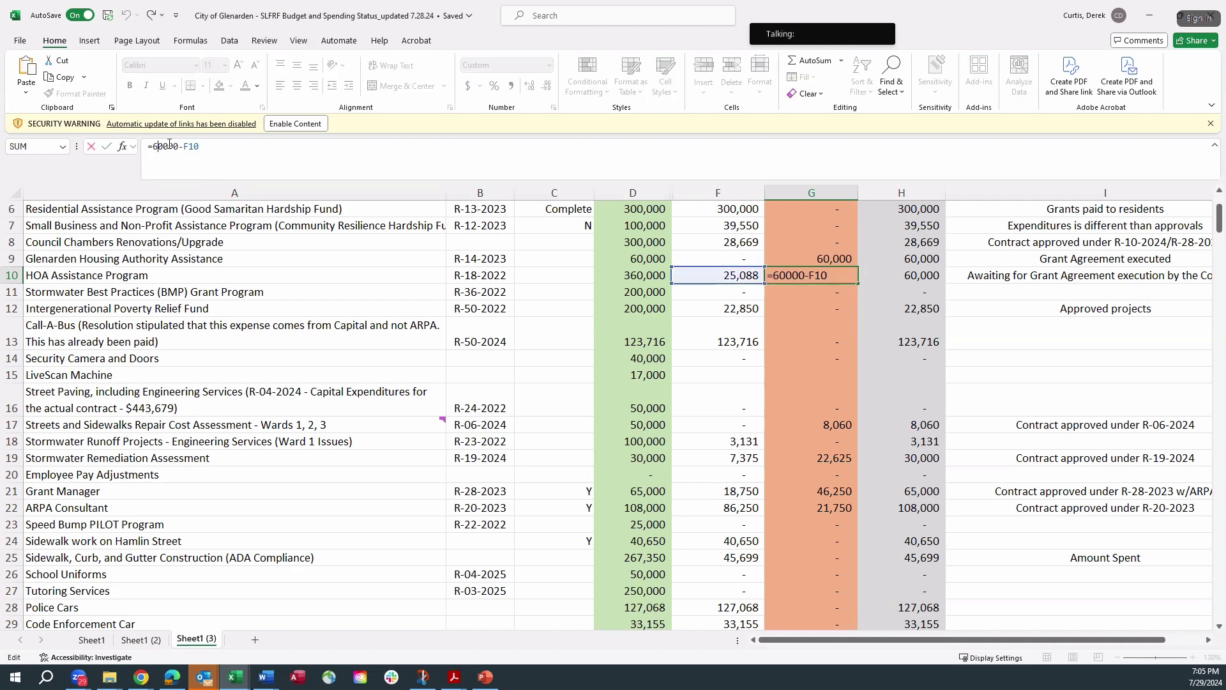
key(BackSpace)
text(12)
key(Return)
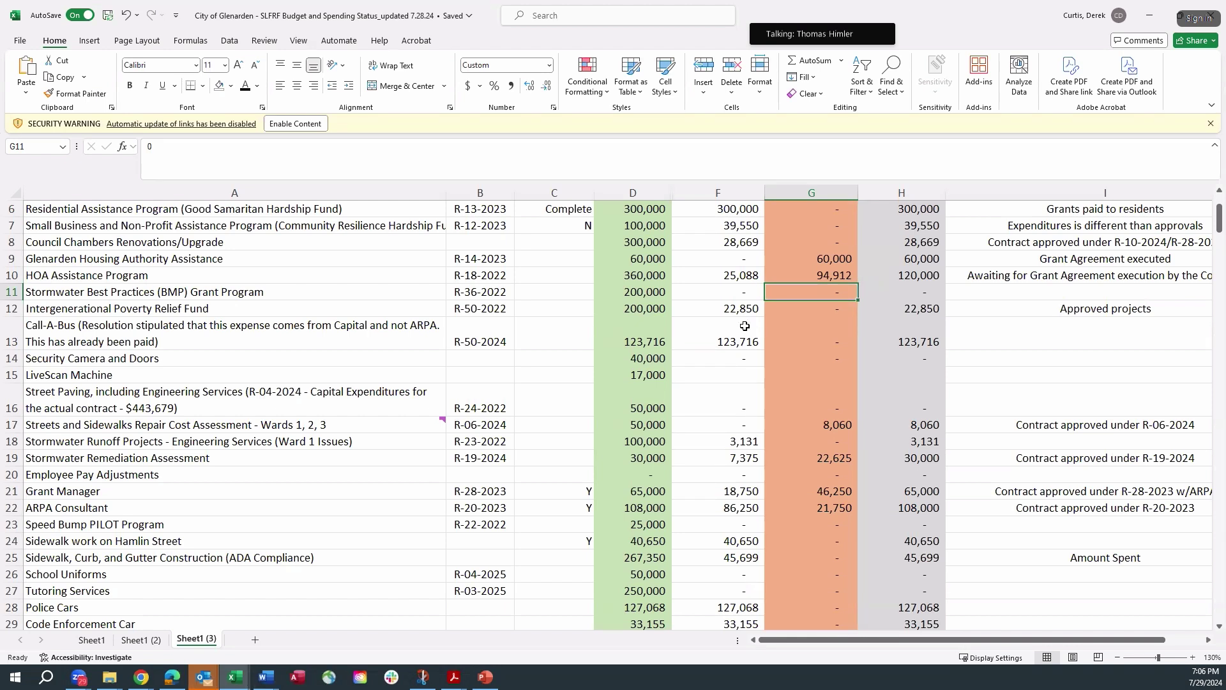
Enter a Remaining Obligated formula for the Intergenerational Poverty Relief Fund in G12 as 70000 minus its actual expenditures in F12
scroll(450, 357, up, 2)
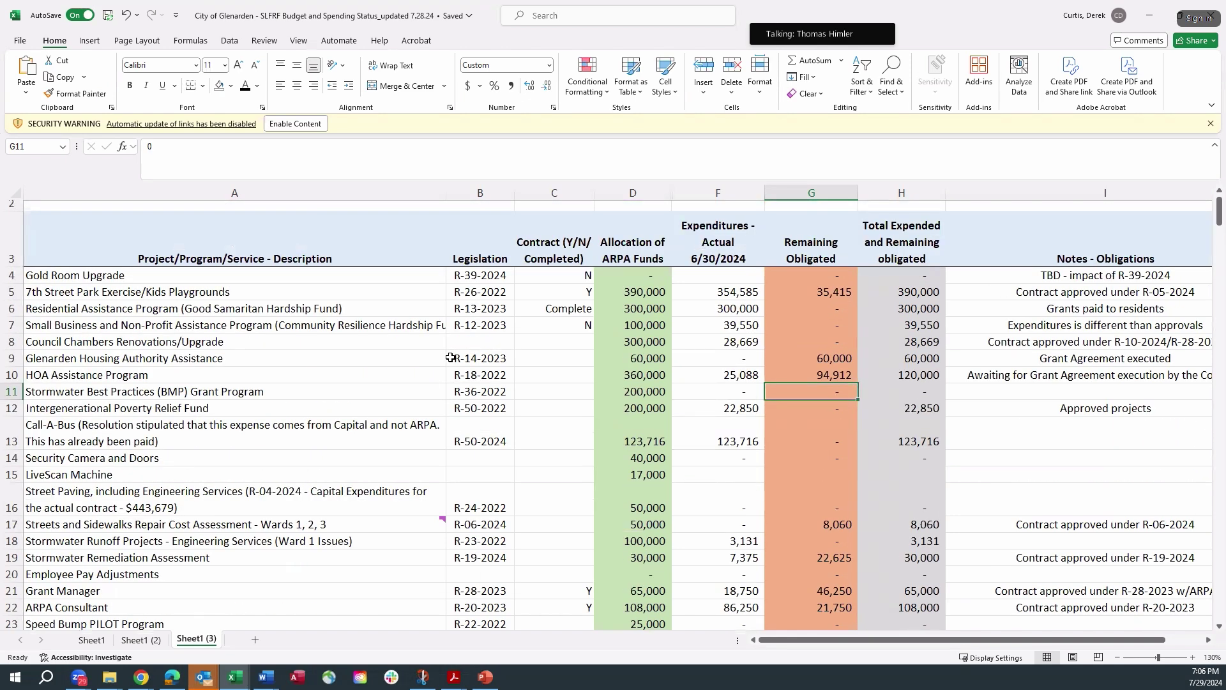
click(237, 404)
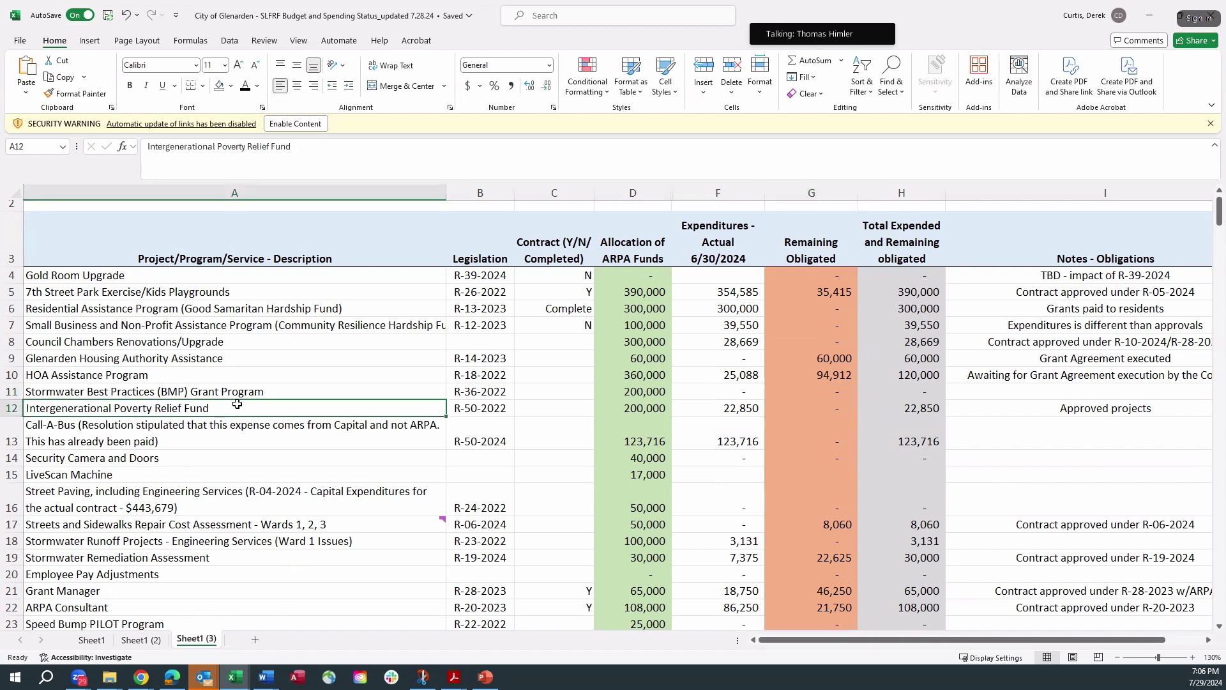
key(Right)
key(Right)
key(Right)
key(Right)
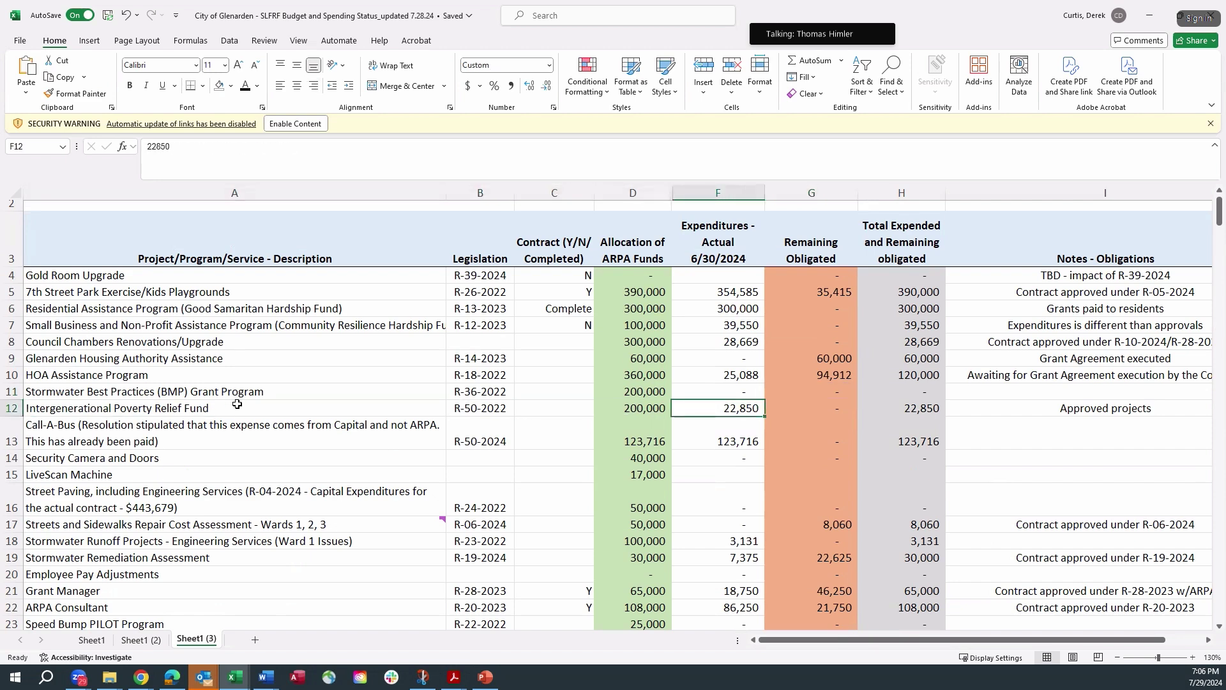
key(Right)
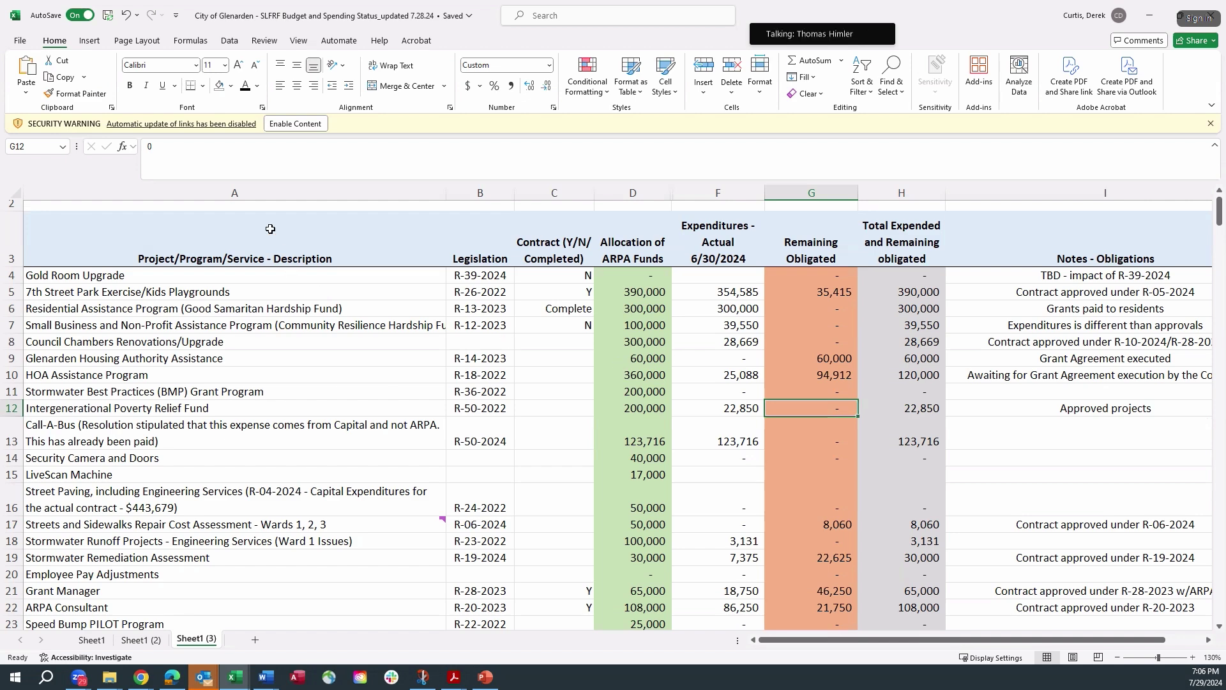
click(223, 156)
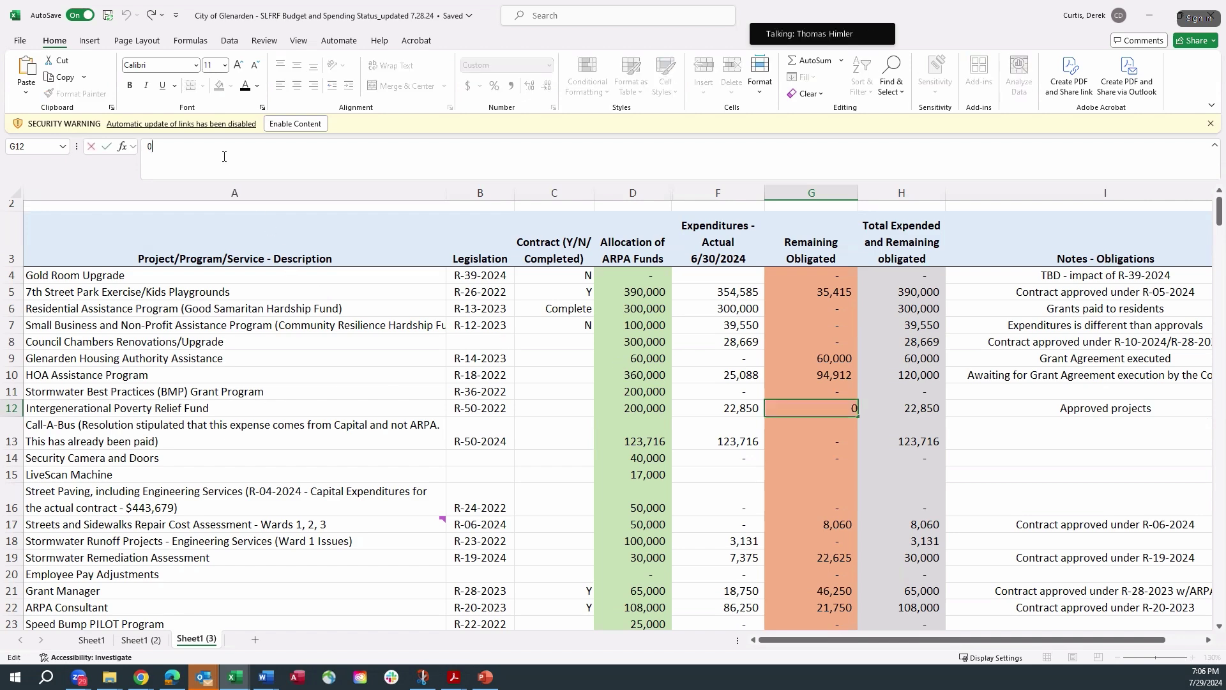
key(BackSpace)
text(=7)
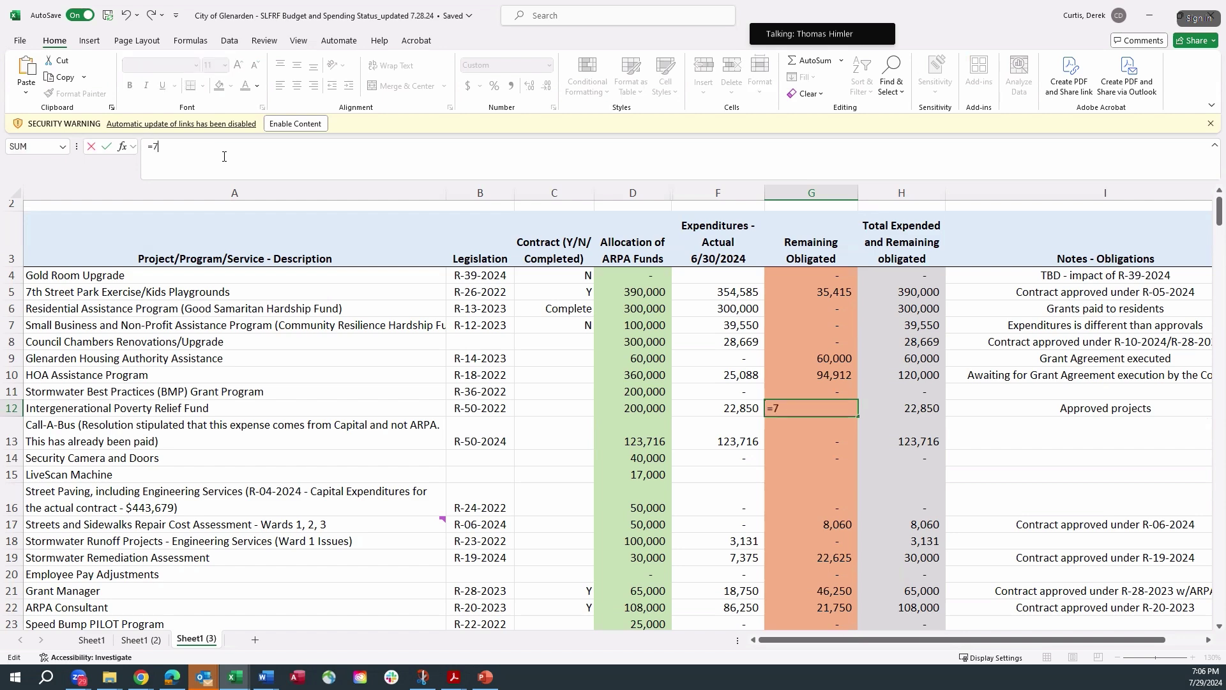
text(0000-)
click(730, 410)
key(Return)
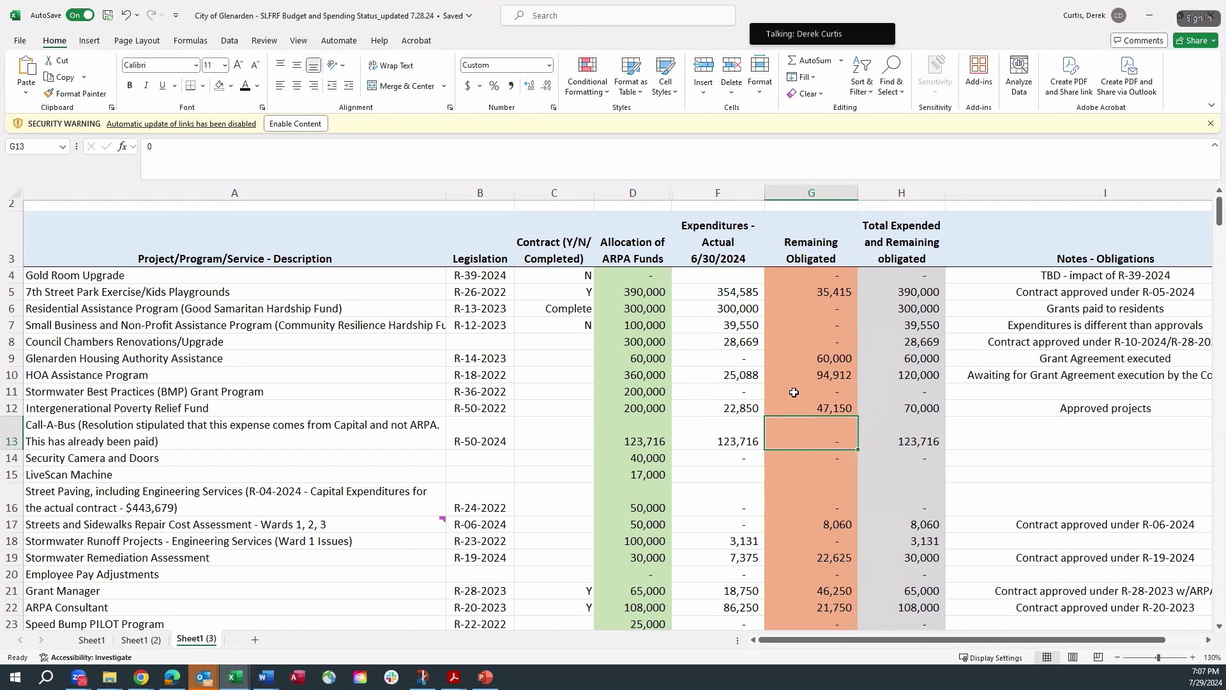
Review the project rows down to the approved totals and the ARPA SLFRF grant, obligated and remaining amounts
scroll(794, 392, down, 2)
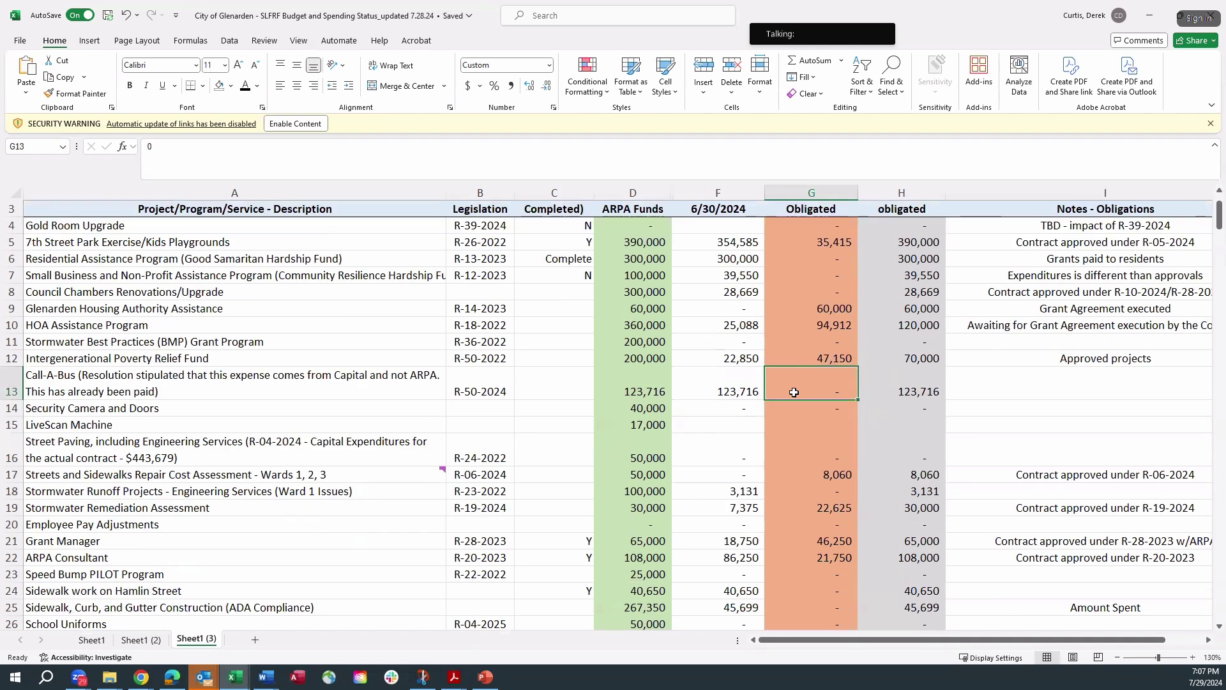
scroll(794, 392, up, 1)
scroll(858, 377, down, 3)
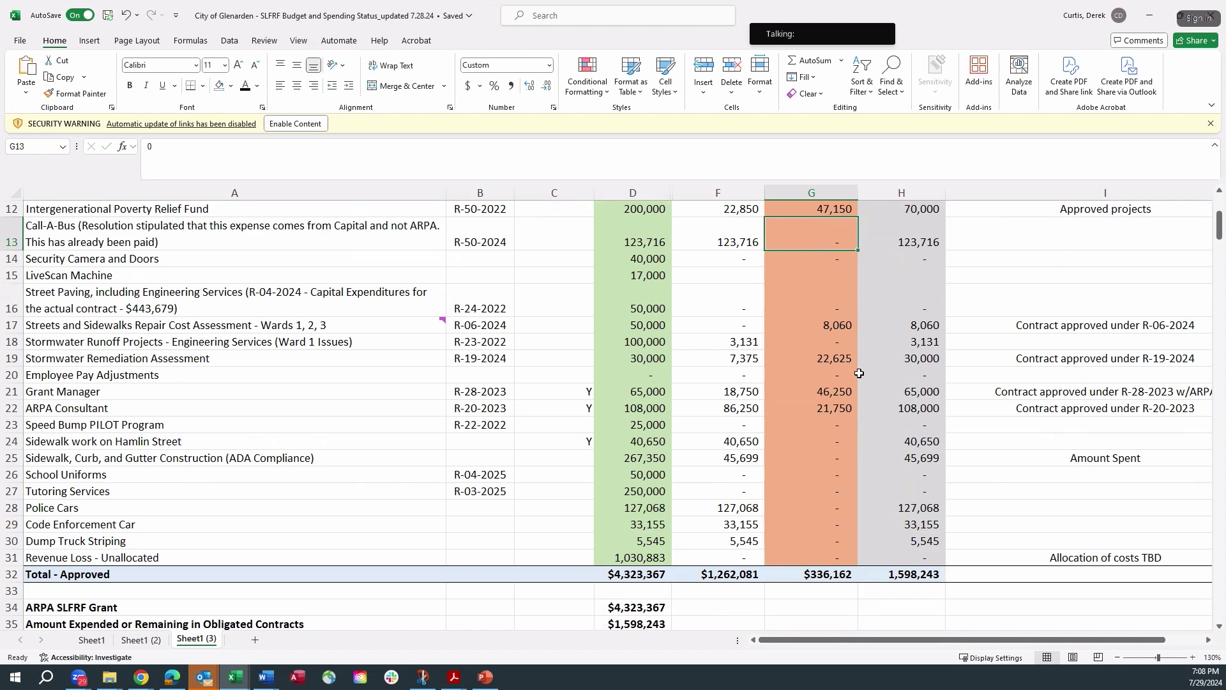
scroll(859, 372, down, 1)
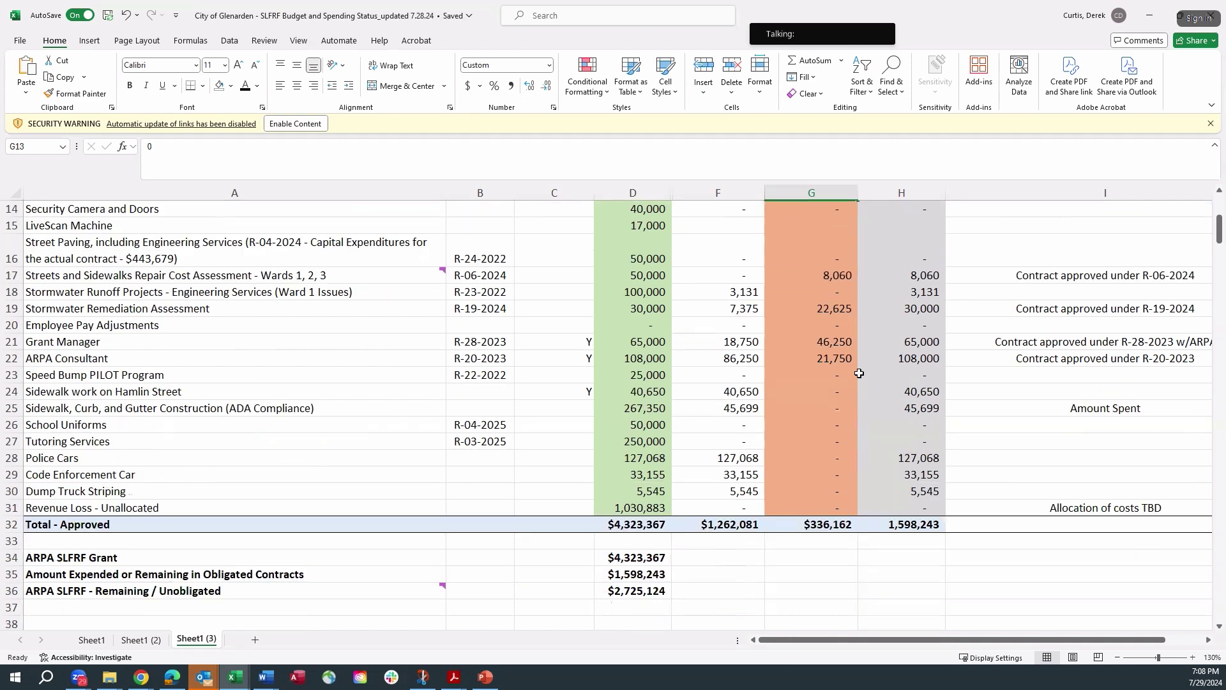
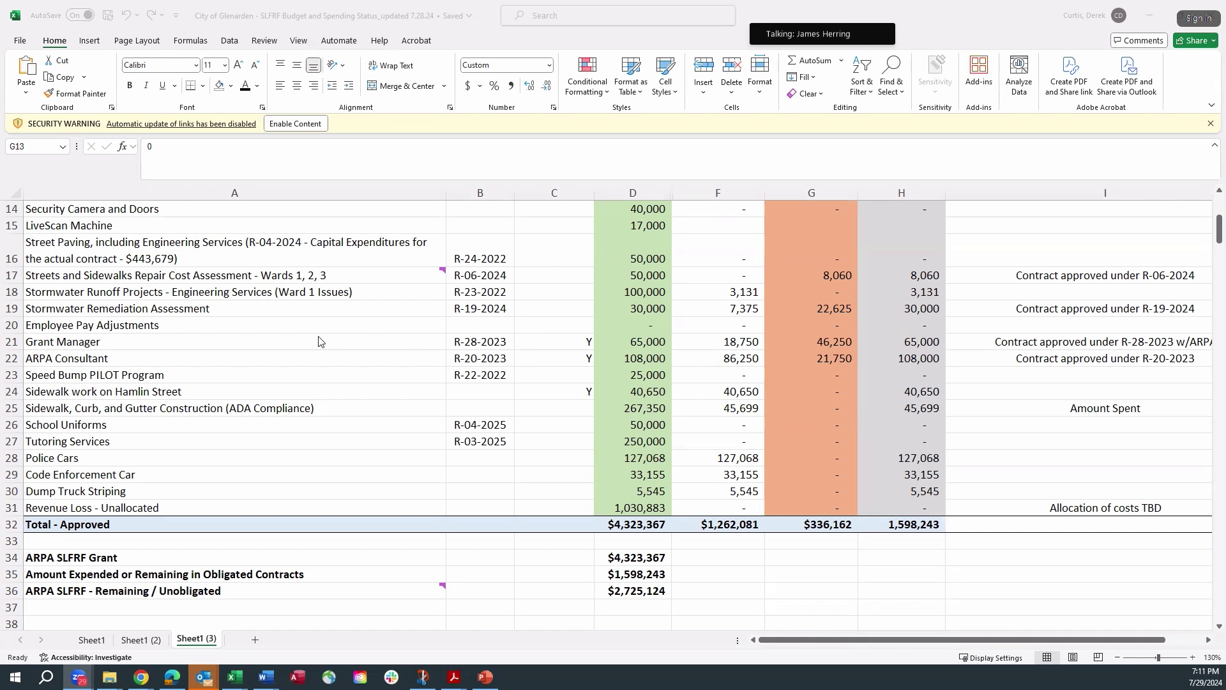
Inspect the Street Paving, Stormwater Runoff Projects, and Streets and Sidewalks Repair Cost Assessment descriptions in column A
scroll(320, 344, up, 1)
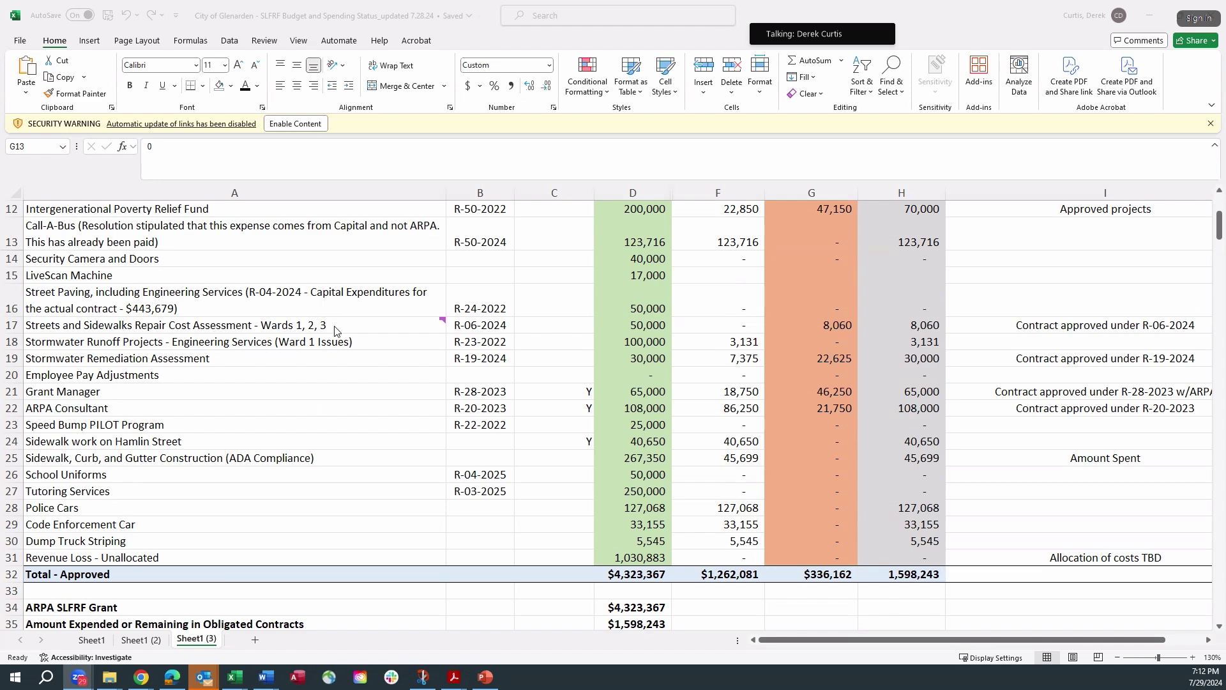
scroll(338, 338, up, 1)
scroll(337, 337, up, 2)
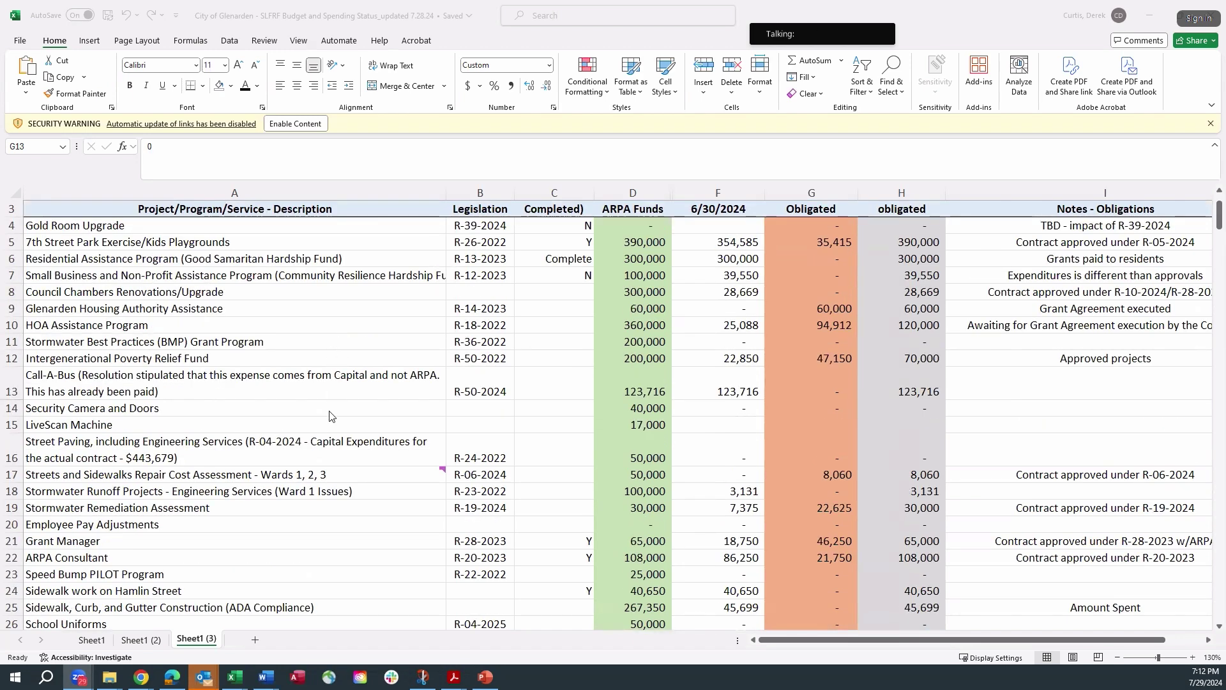
click(330, 444)
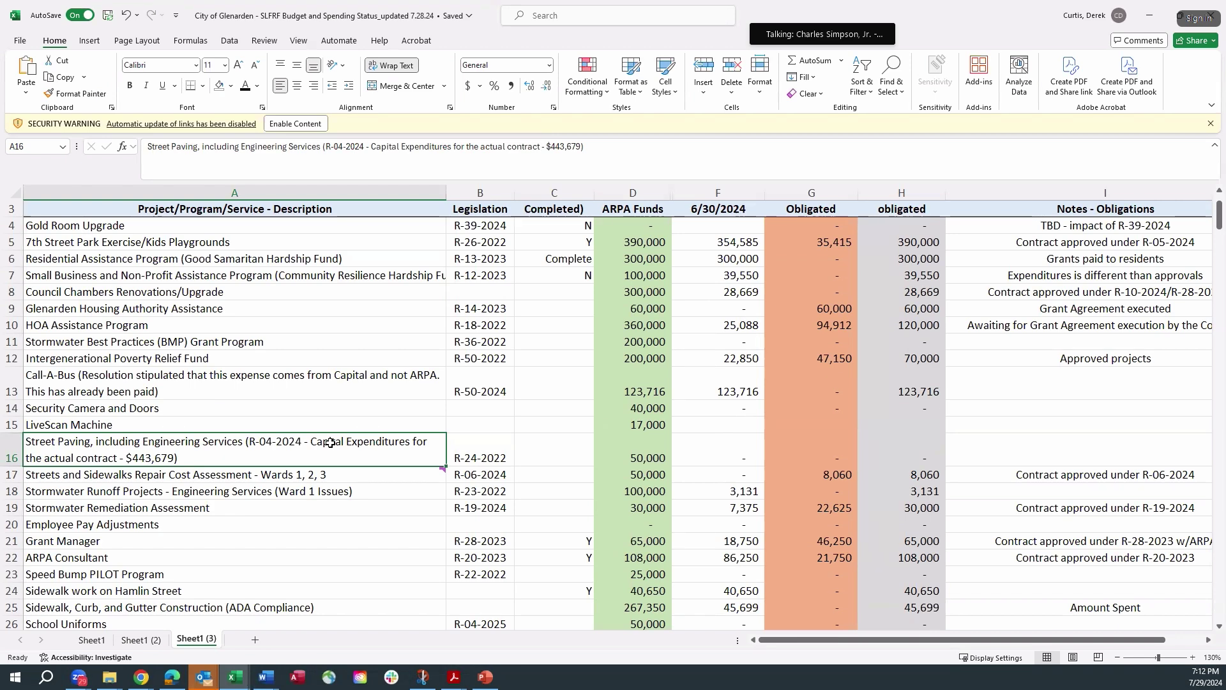
click(328, 492)
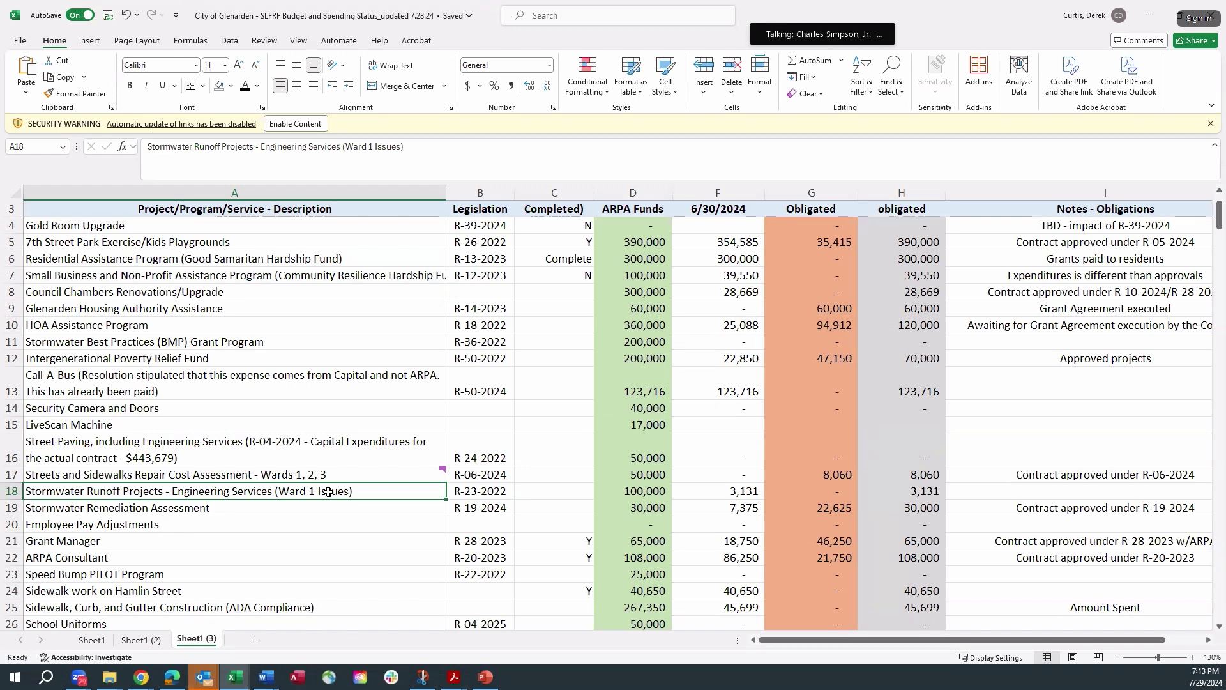
click(335, 475)
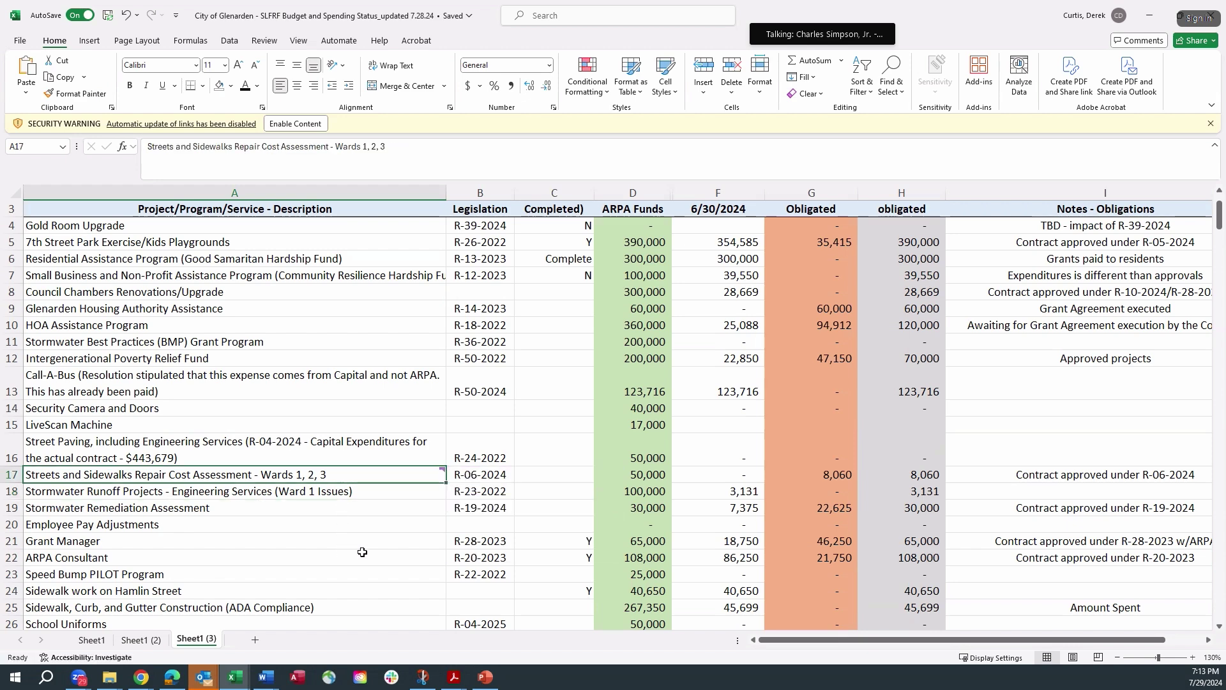
mouse_move(434, 475)
Inspect the Call-A-Bus row's actual expenditure, remaining obligated amount and total formula in F13 to H13
scroll(718, 452, up, 1)
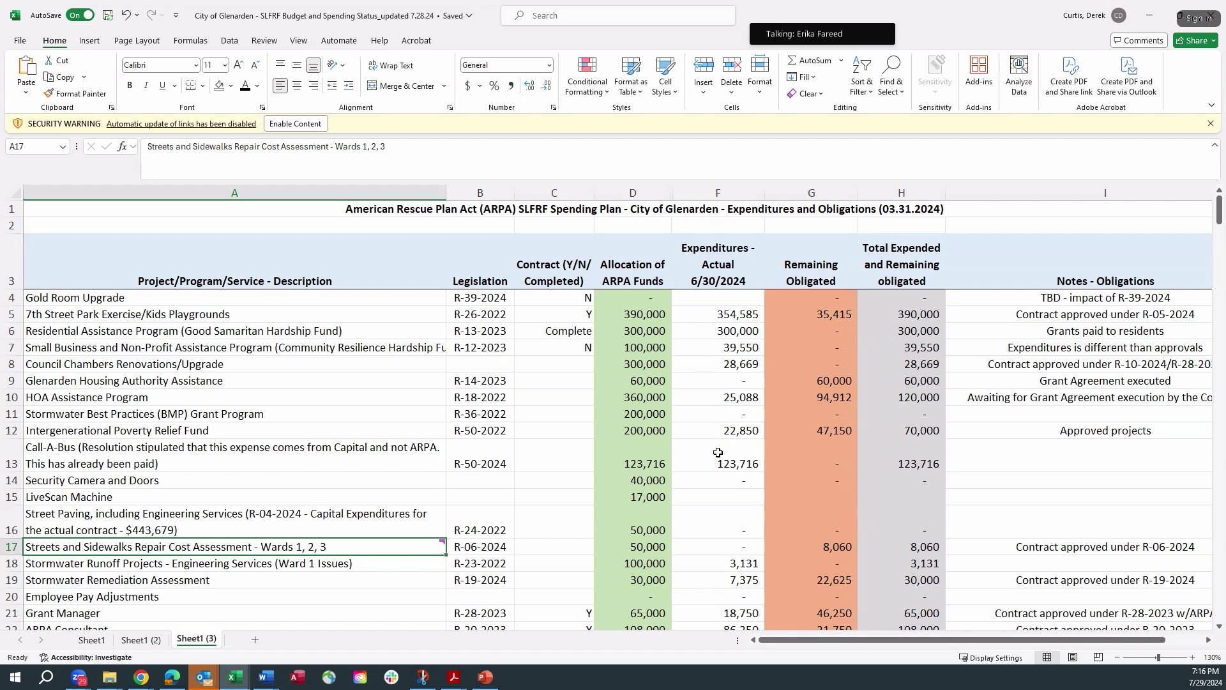
click(718, 452)
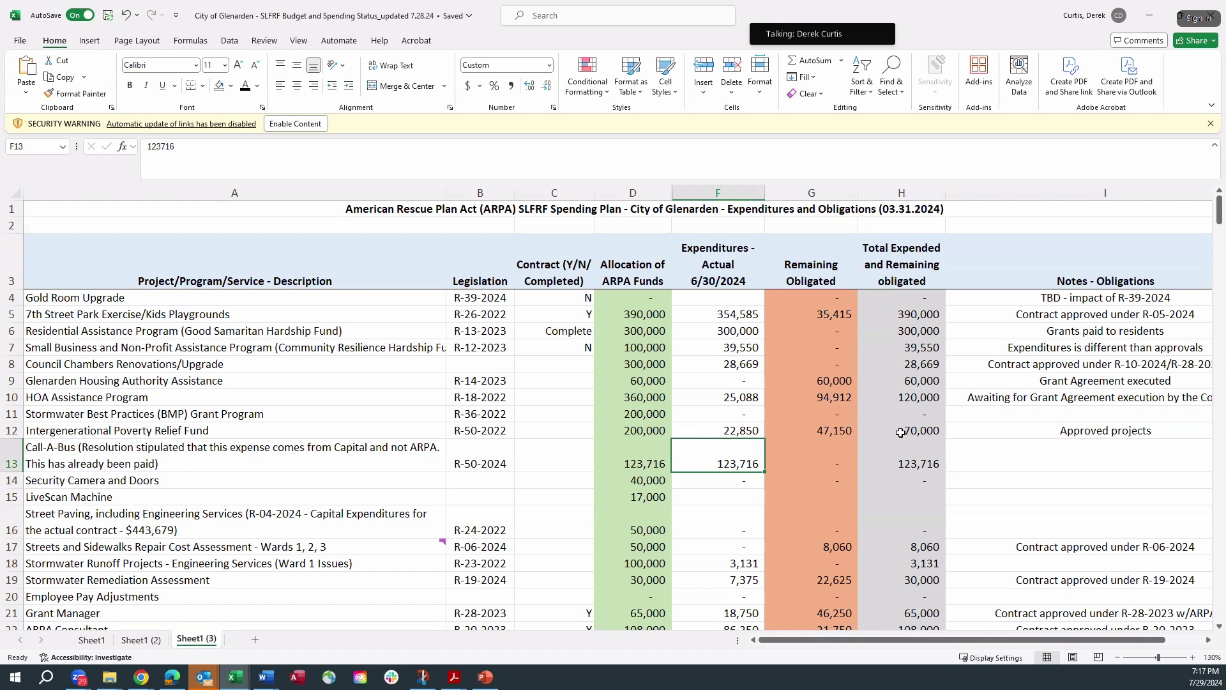
click(908, 468)
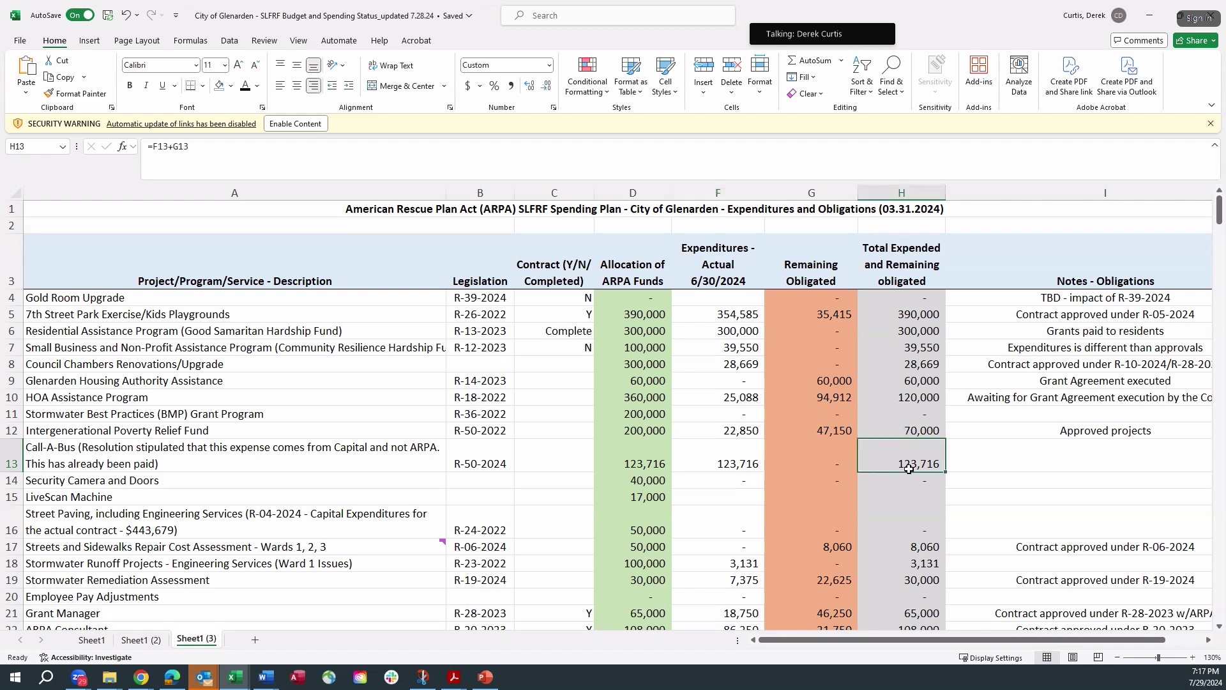
click(751, 459)
click(830, 465)
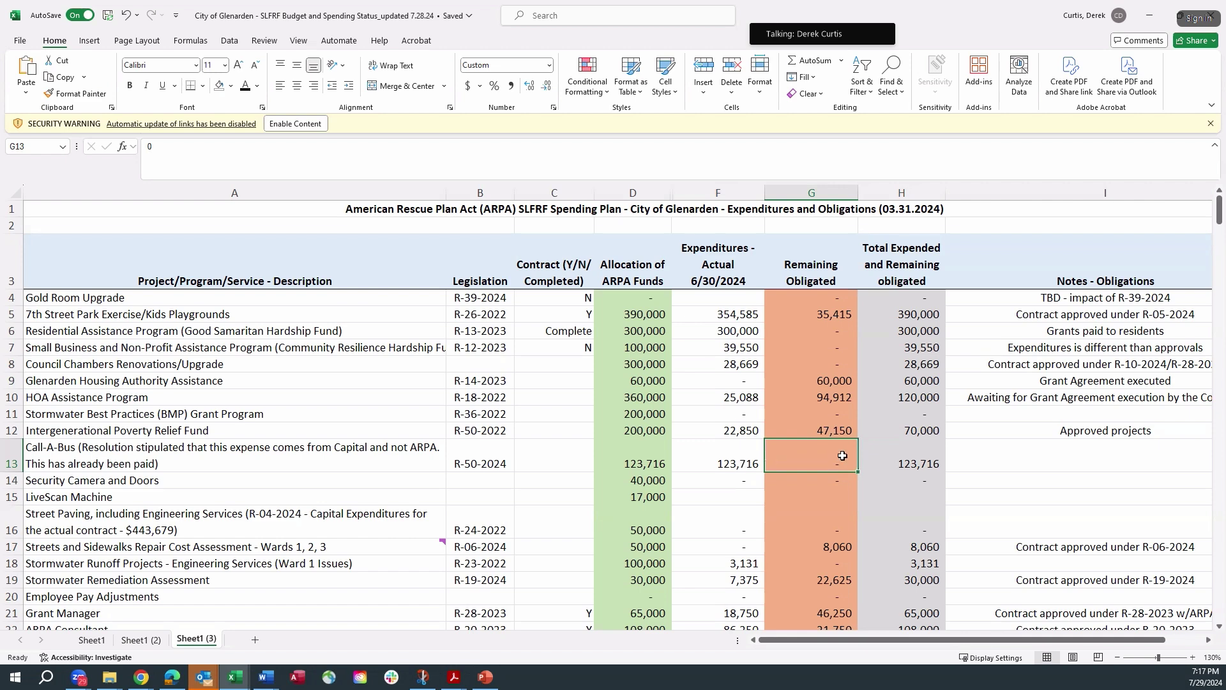
click(933, 462)
Check the total expended and obligated sum in H32 against the ARPA SLFRF Remaining / Unobligated formula in D36
scroll(926, 479, down, 5)
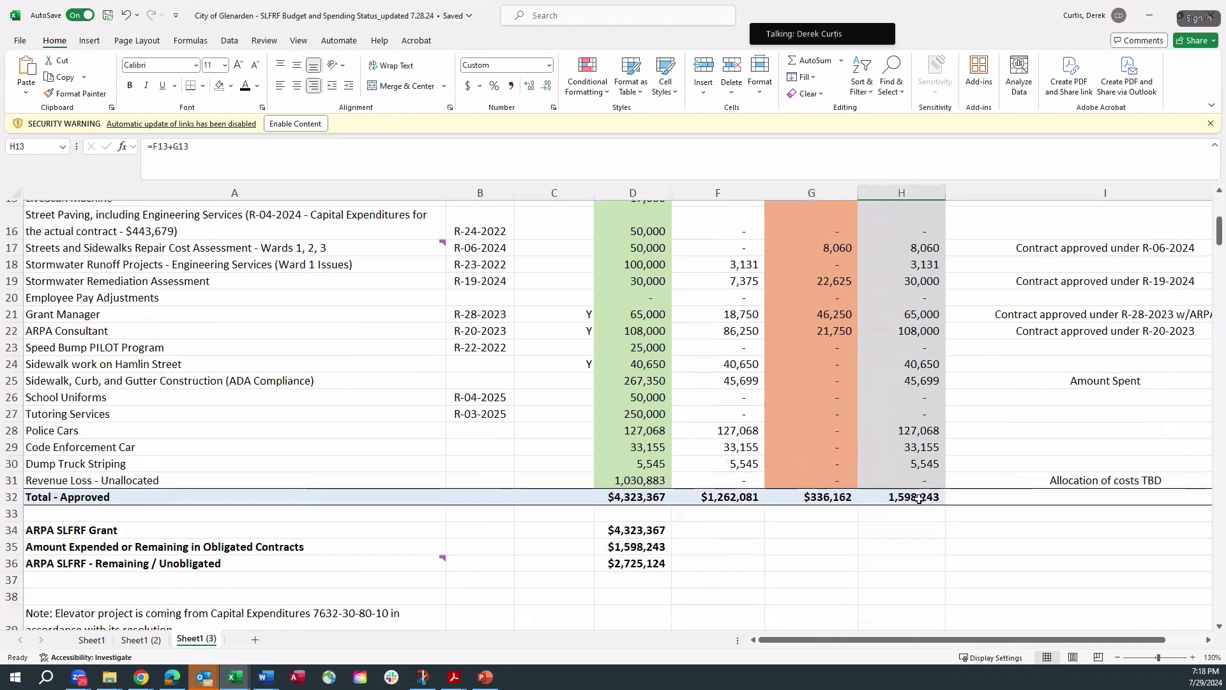
click(918, 499)
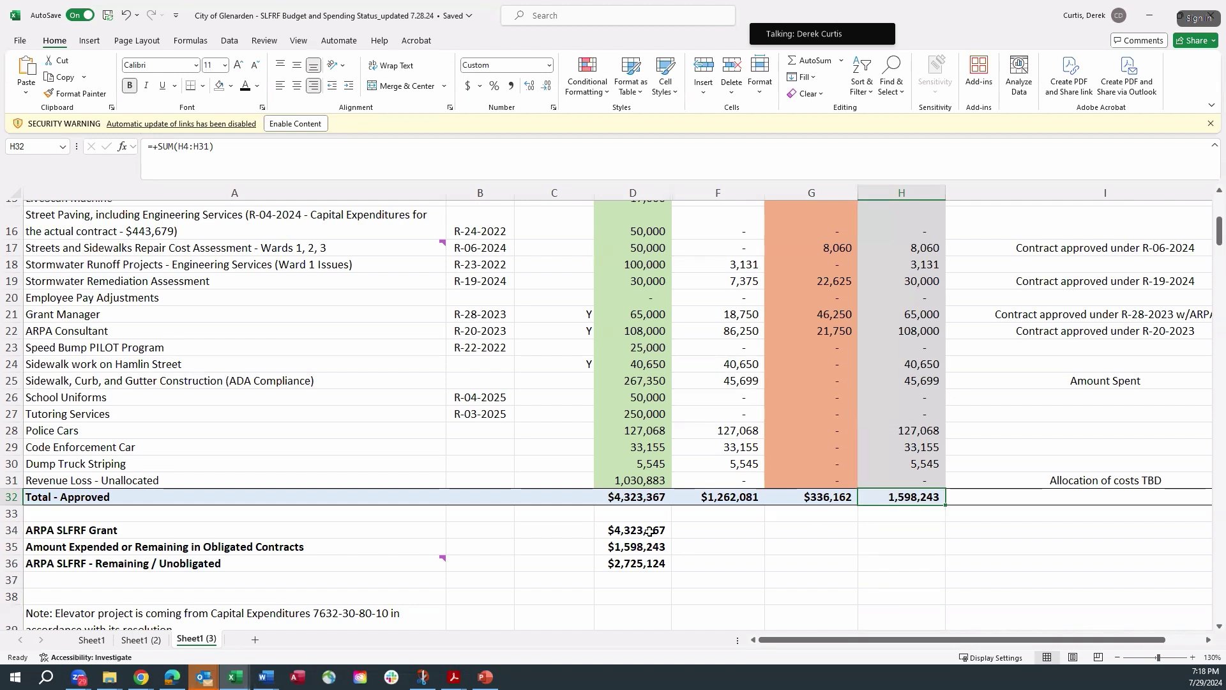
click(646, 563)
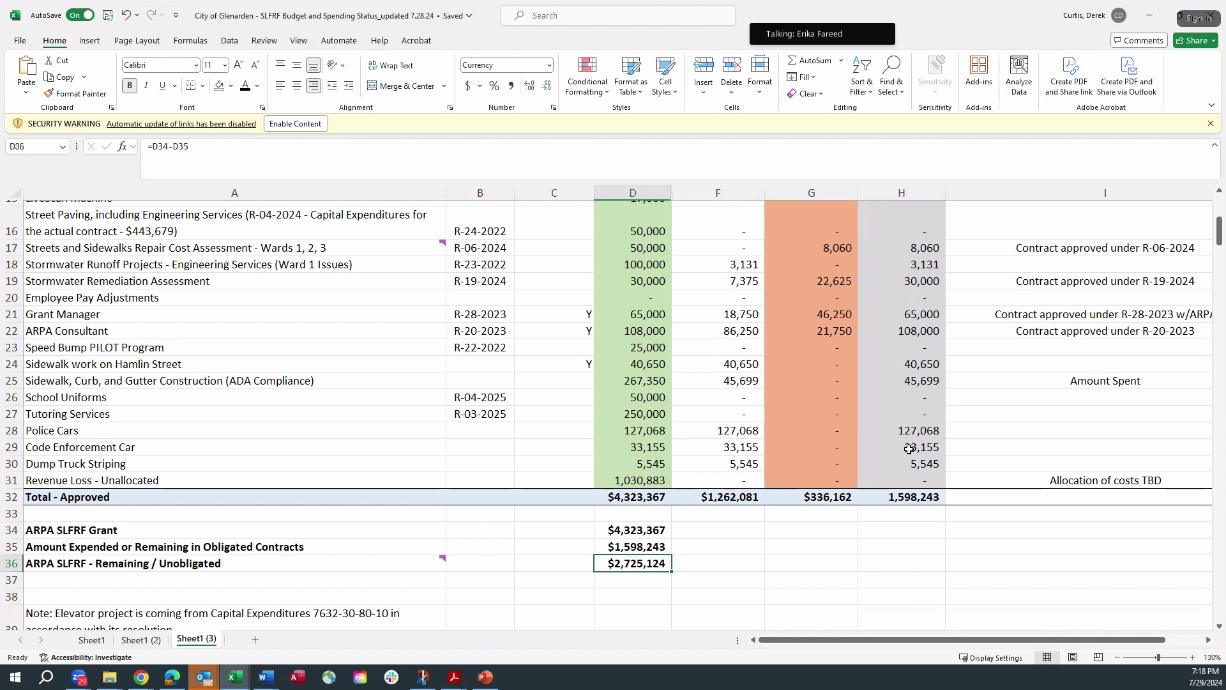
Insert a new column before the Notes - Obligations column and enter 2025 as its heading in row 3
scroll(909, 449, up, 5)
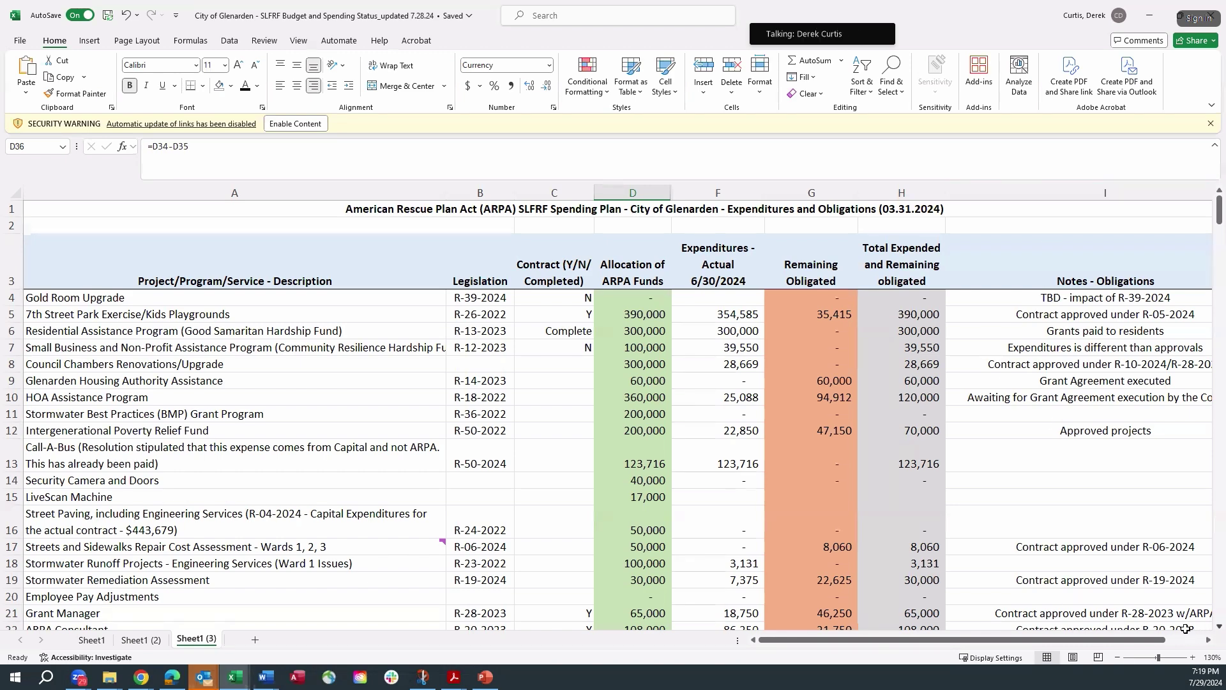
click(1209, 643)
click(1208, 643)
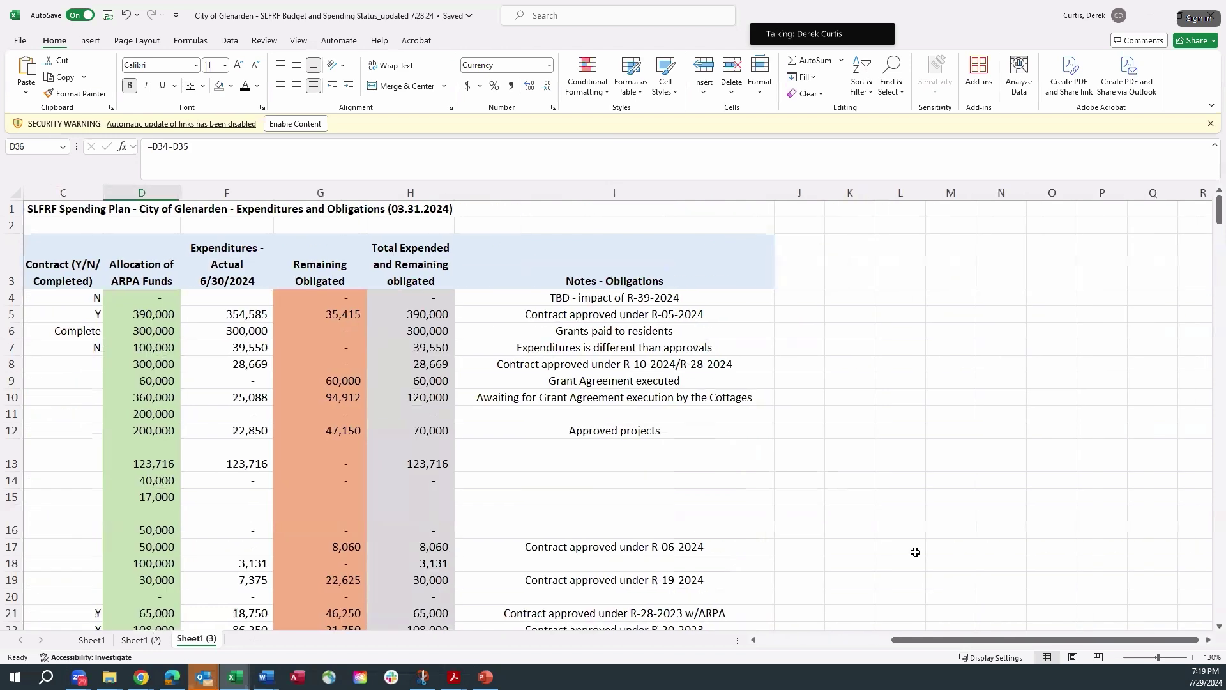
click(572, 191)
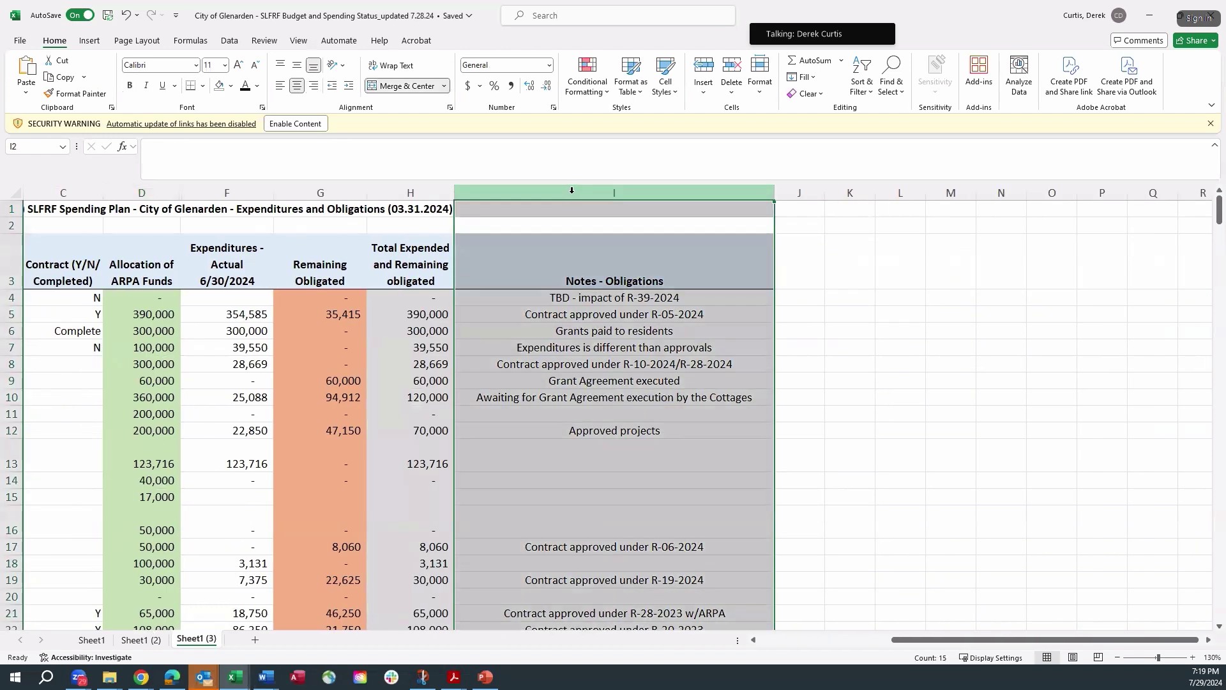
right_click(572, 190)
click(640, 321)
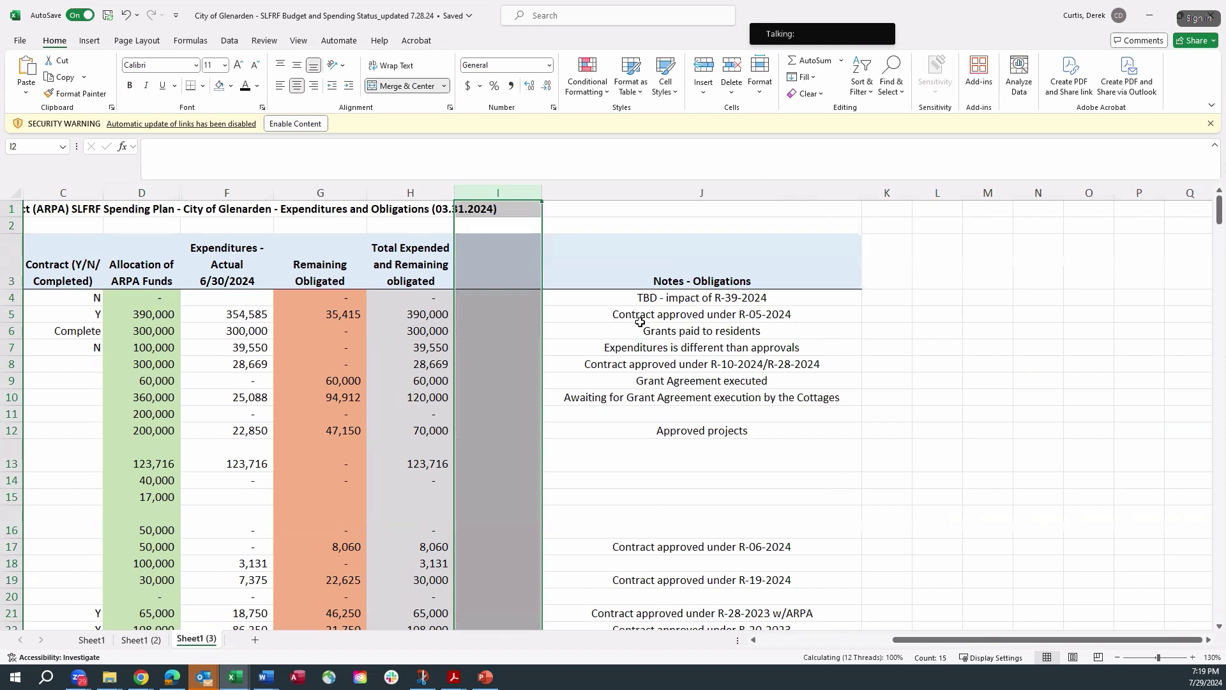
click(486, 265)
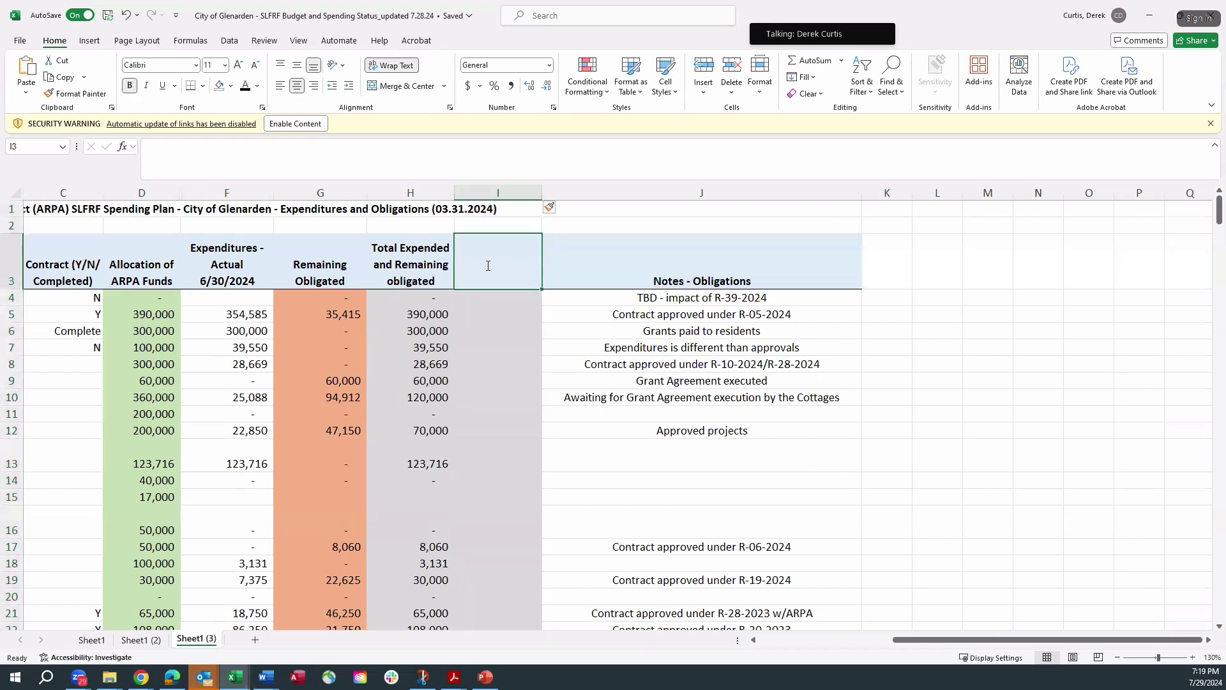
text(2025)
key(Return)
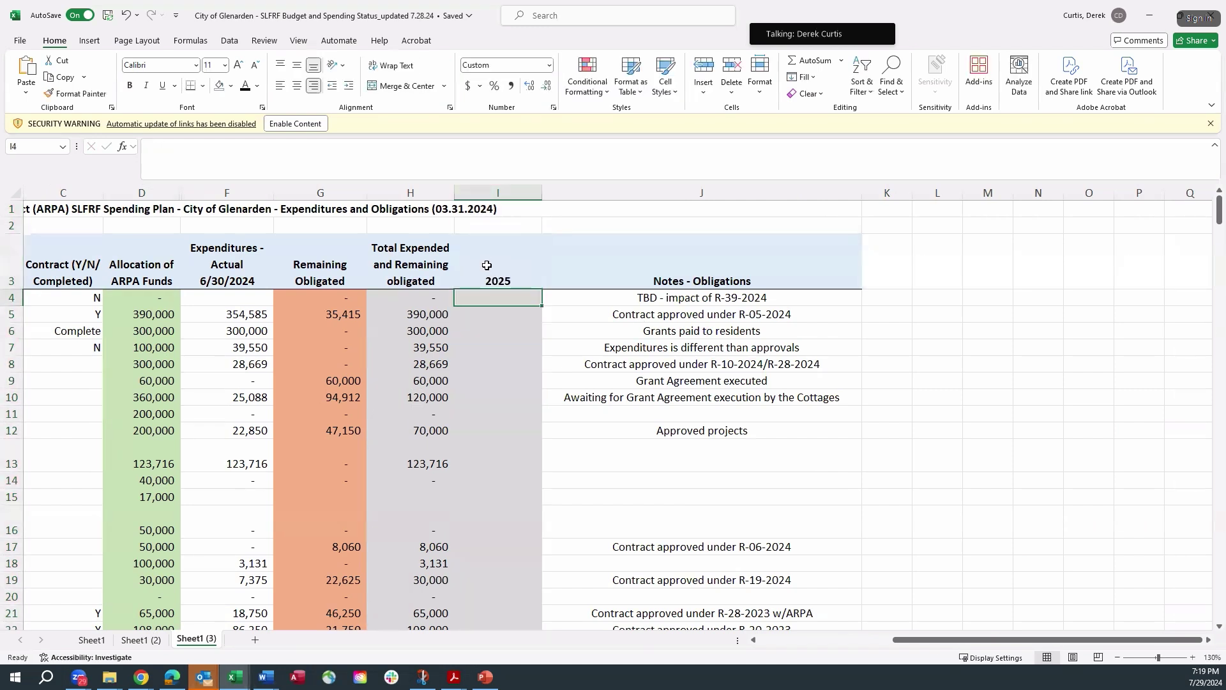
Enter 350000 as the Gold Room Upgrade's 2025 amount in I4
drag(1070, 642, 935, 646)
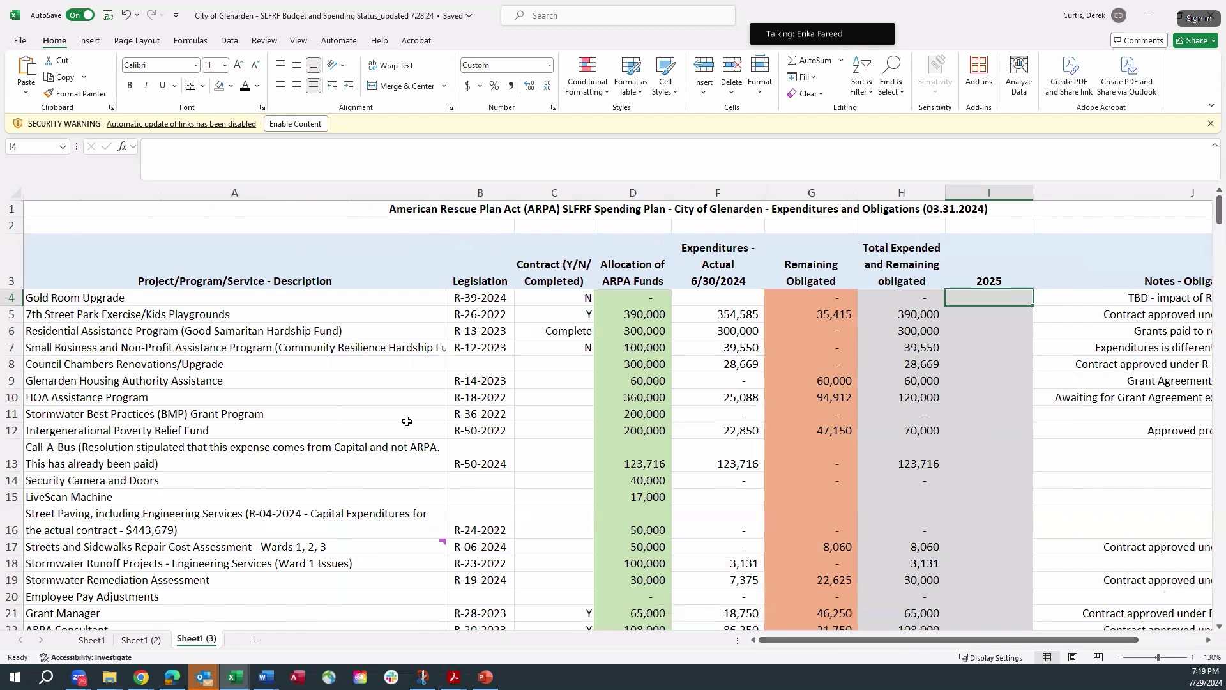
click(121, 299)
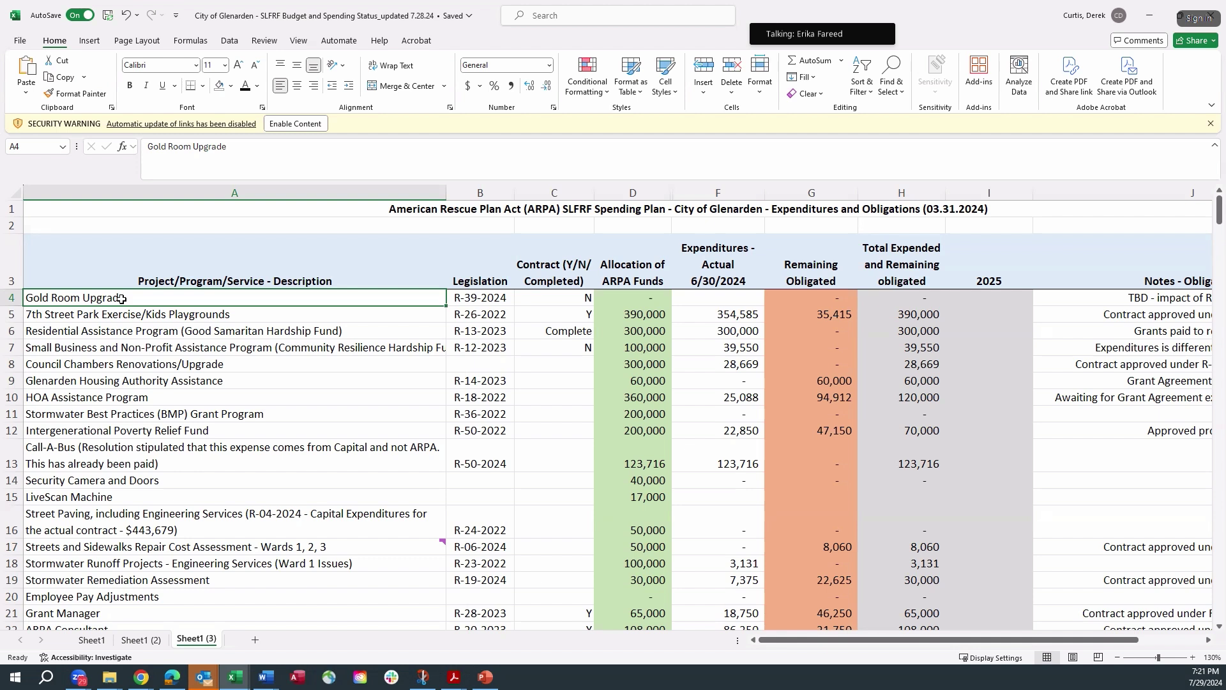
click(999, 299)
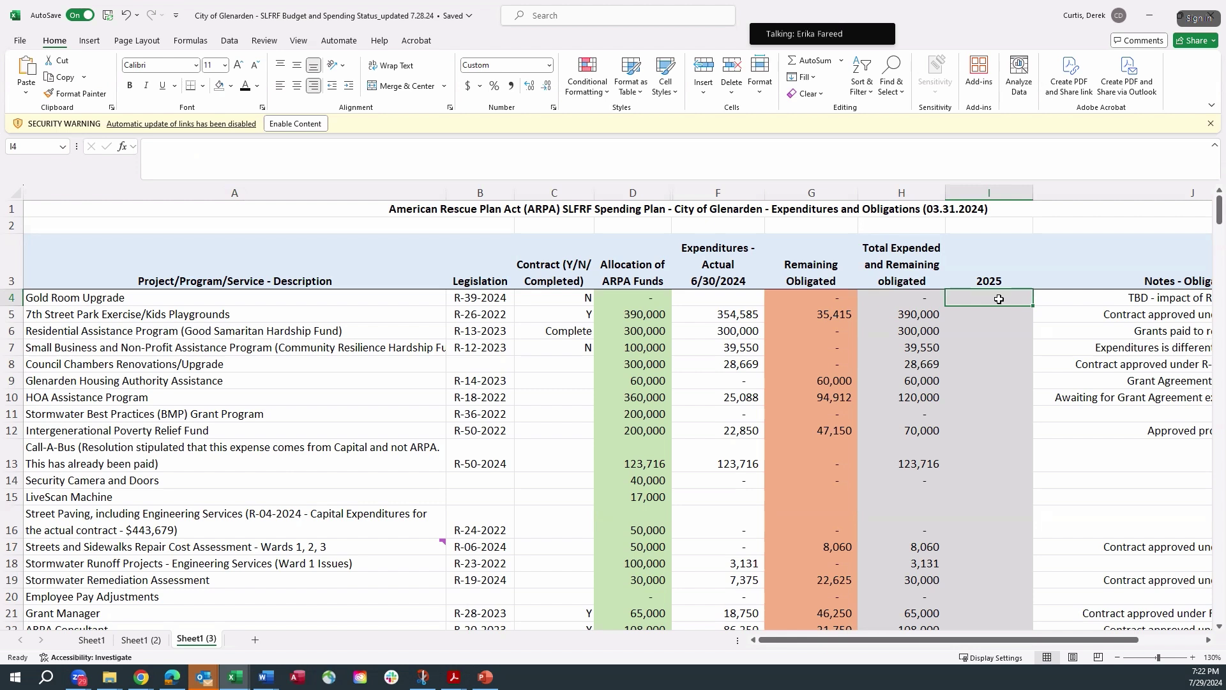
text(350000)
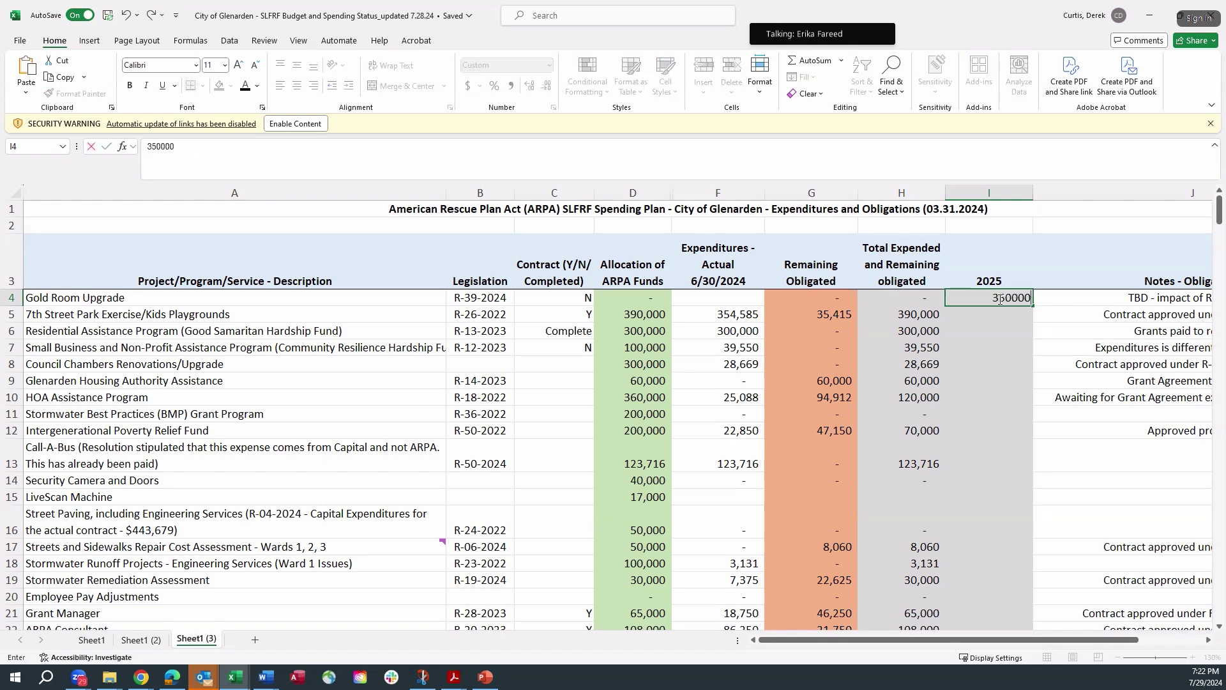
key(Return)
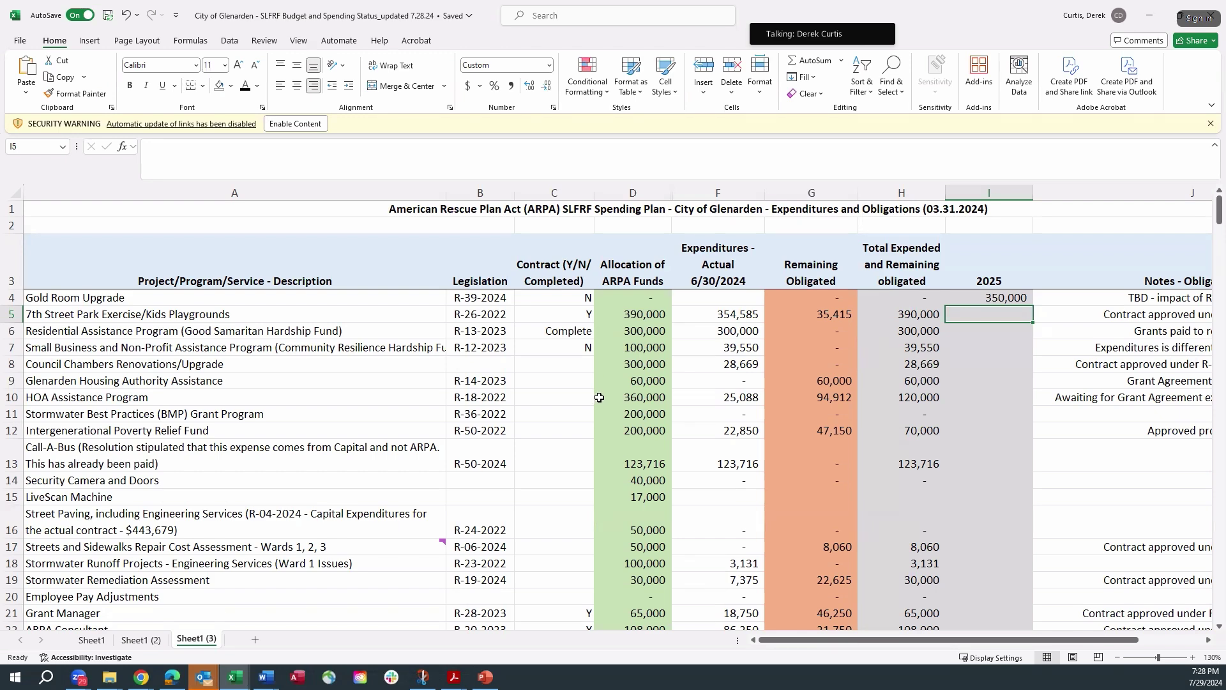
Inspect the ARPA SLFRF Remaining / Unobligated formula in D36 and the Speed Bump PILOT Program's legislation and allocation in row 23
scroll(599, 397, down, 5)
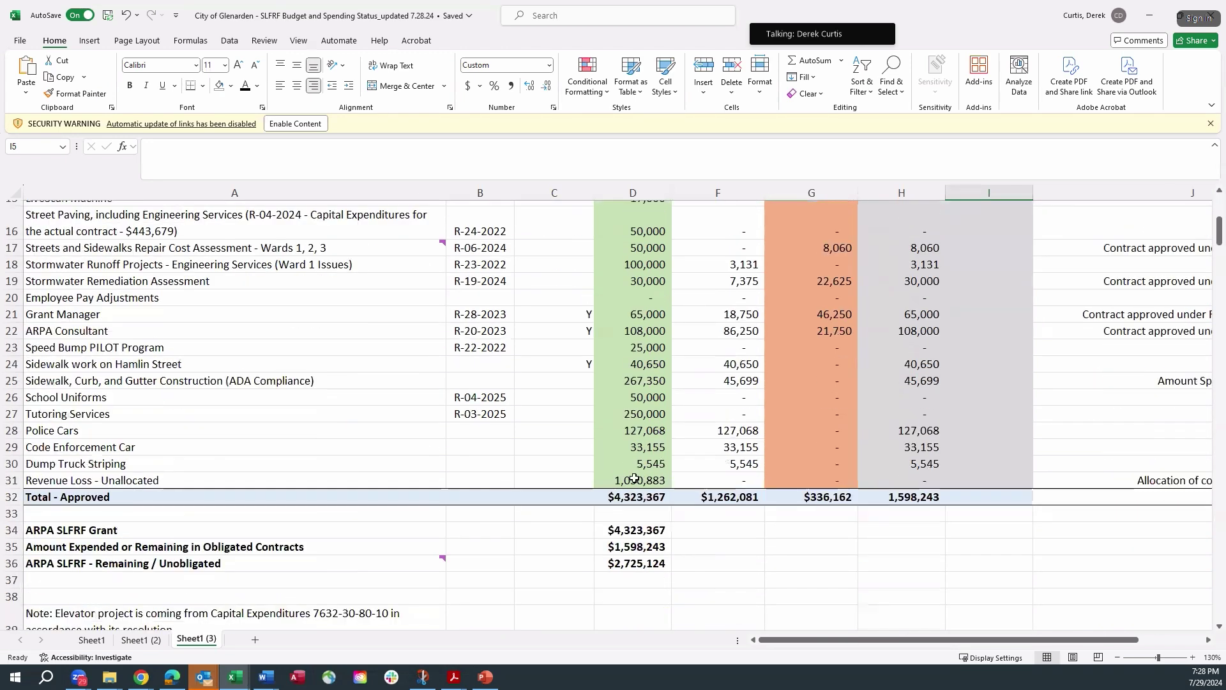
click(647, 566)
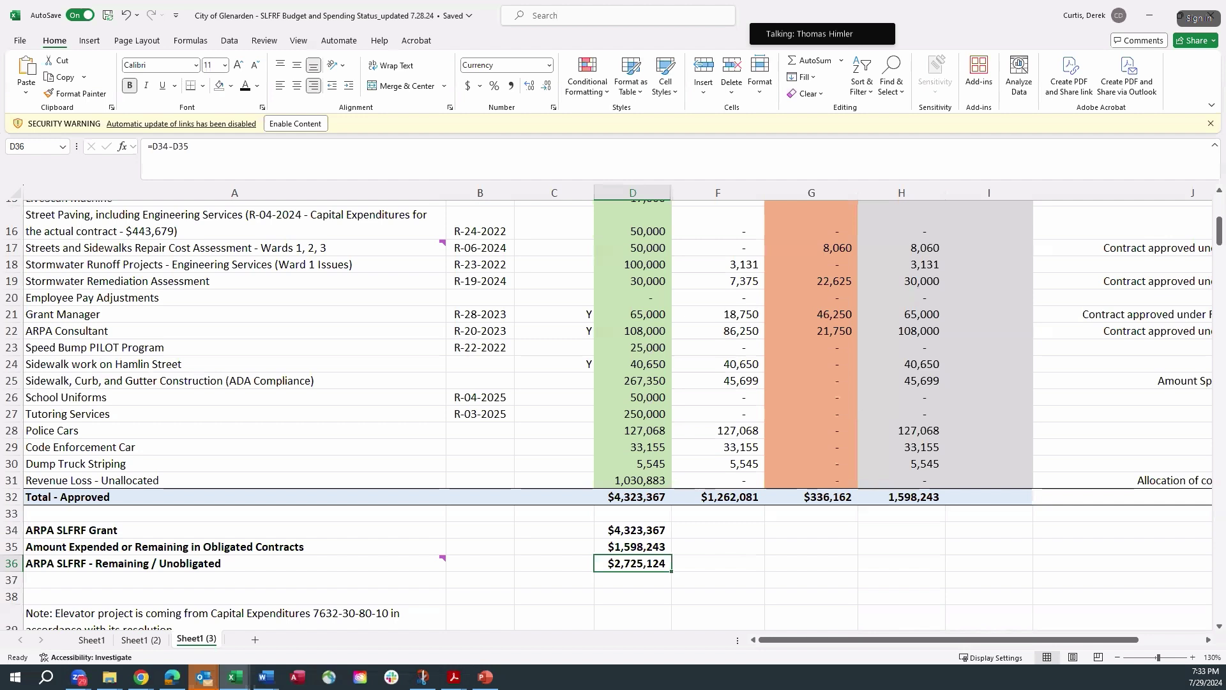
click(500, 346)
click(629, 348)
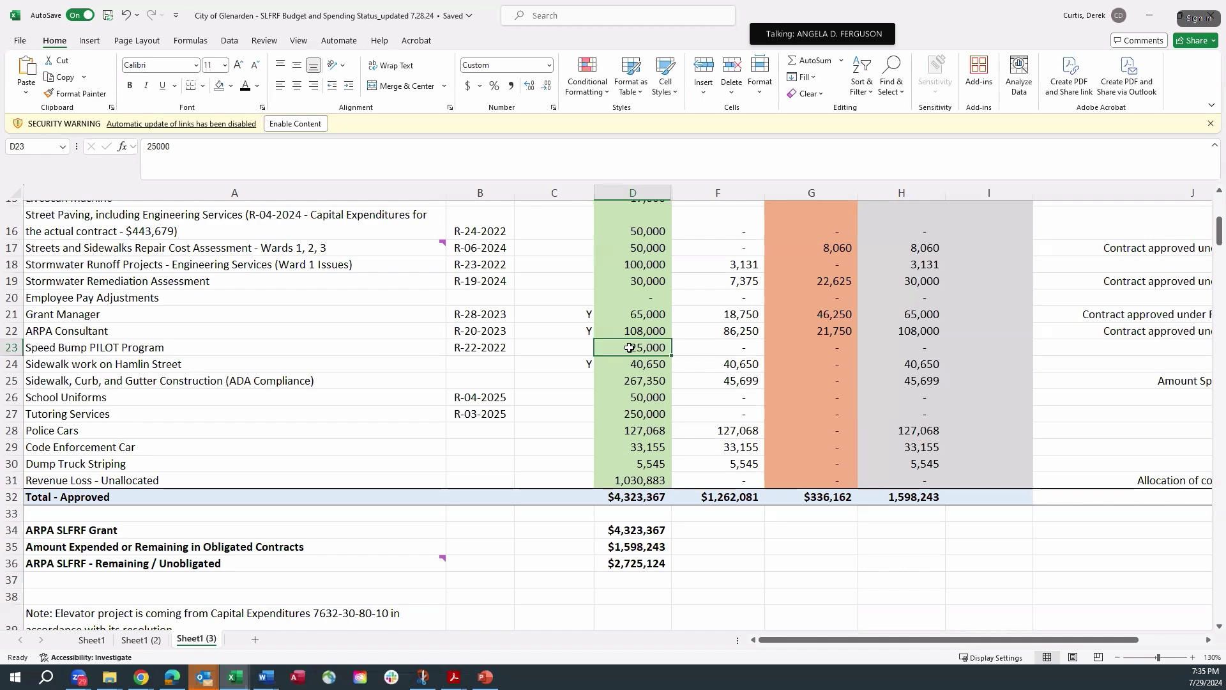
Set the Gold Room Upgrade's 2025 amount in I4 to 200000
scroll(629, 347, up, 3)
scroll(629, 348, up, 3)
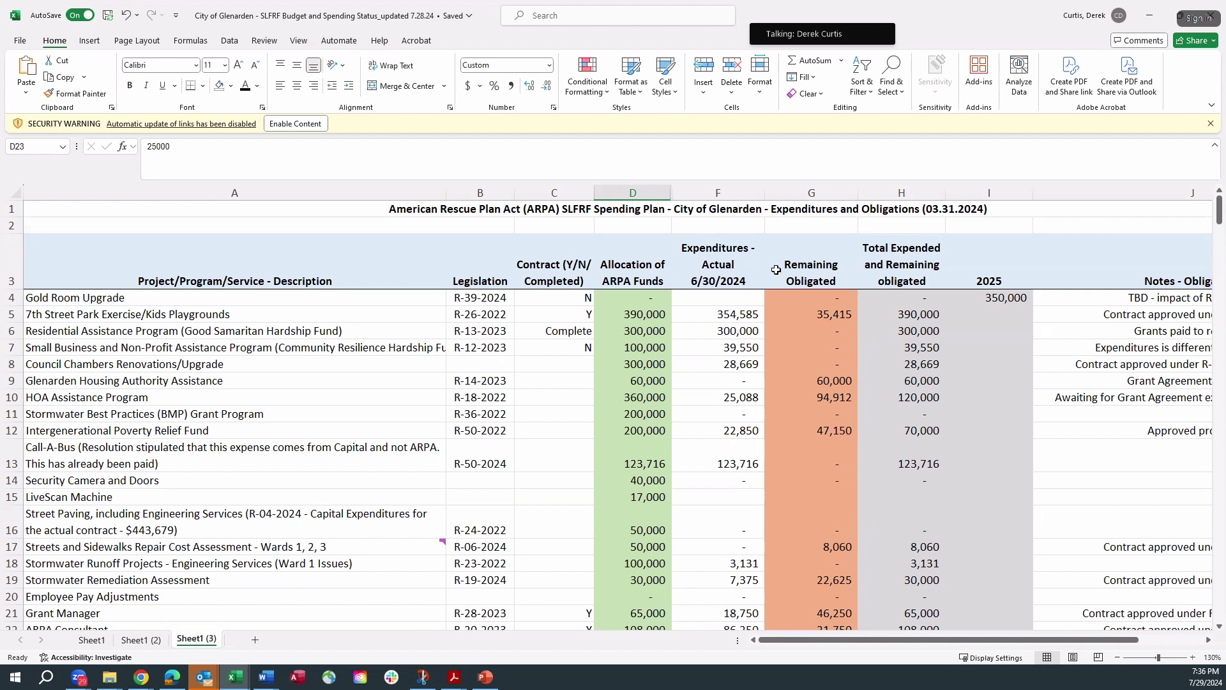
click(1002, 299)
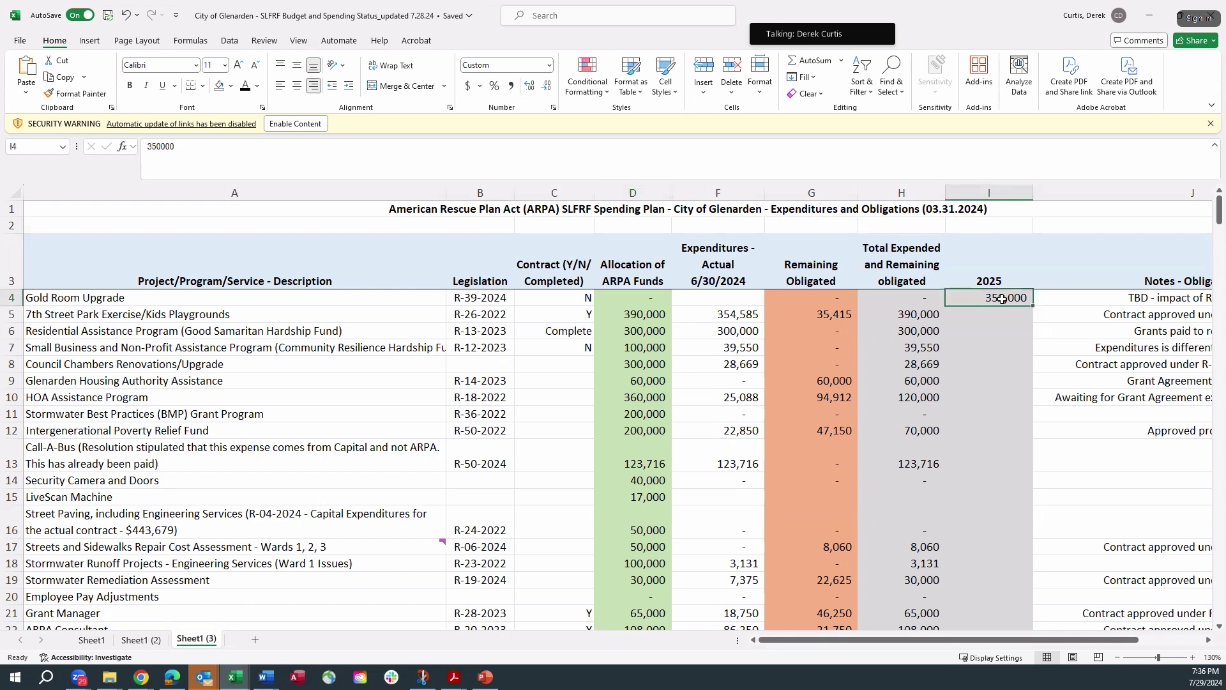
text(250000)
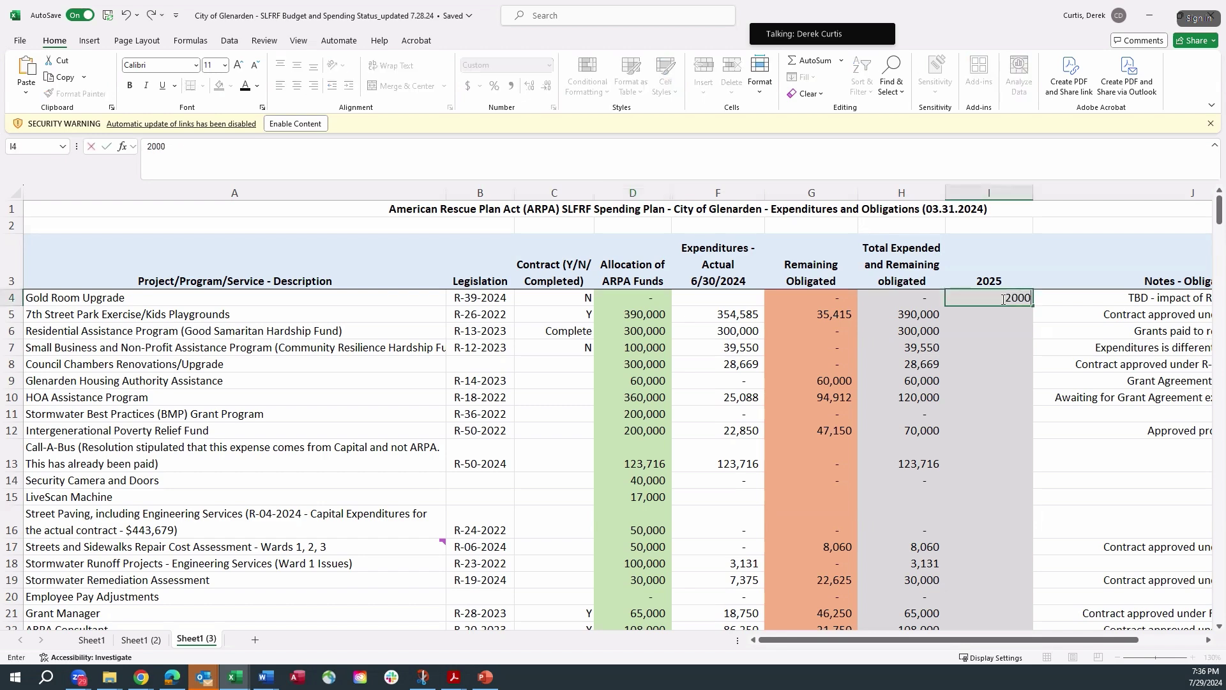
key(Return)
click(1015, 297)
click(323, 147)
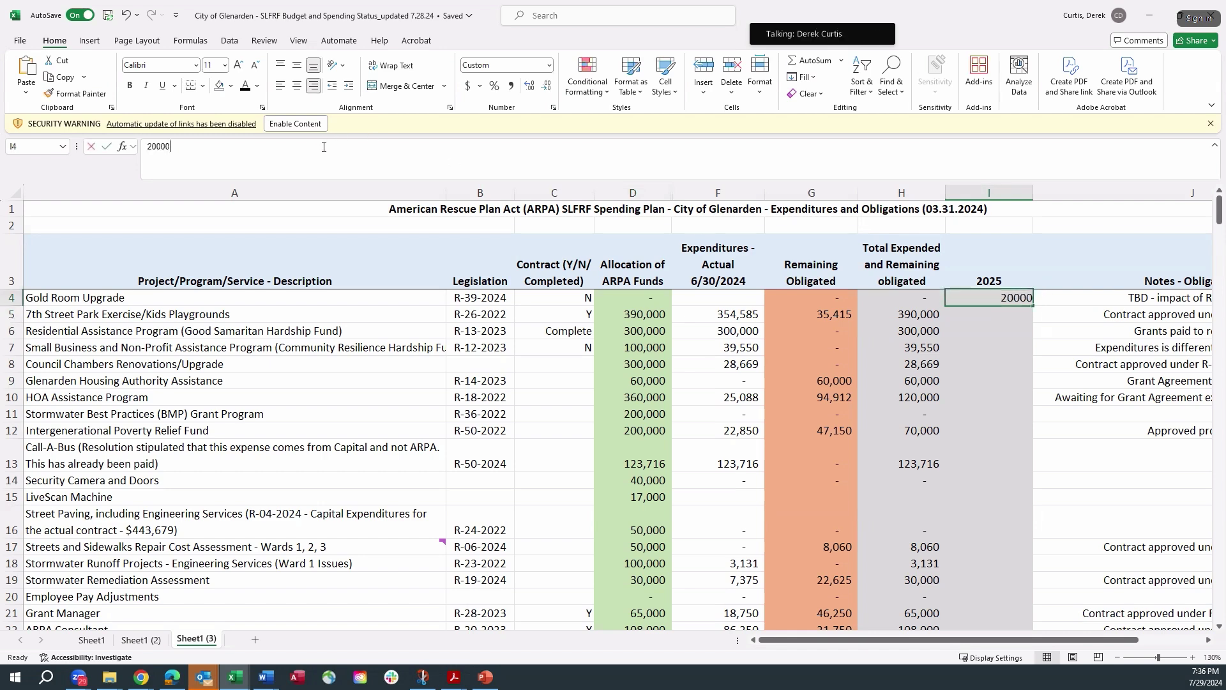
text(0)
key(Return)
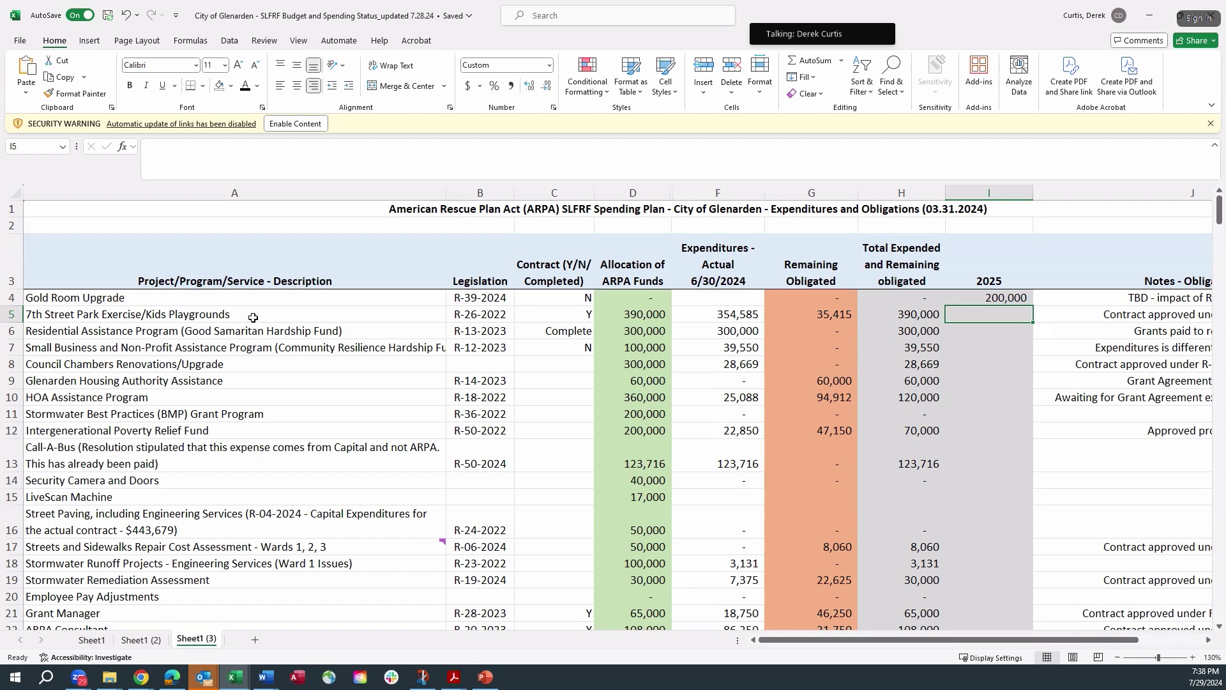
Review the project rows down to the approved totals together with their entries in the Notes - Obligations column
scroll(256, 326, down, 2)
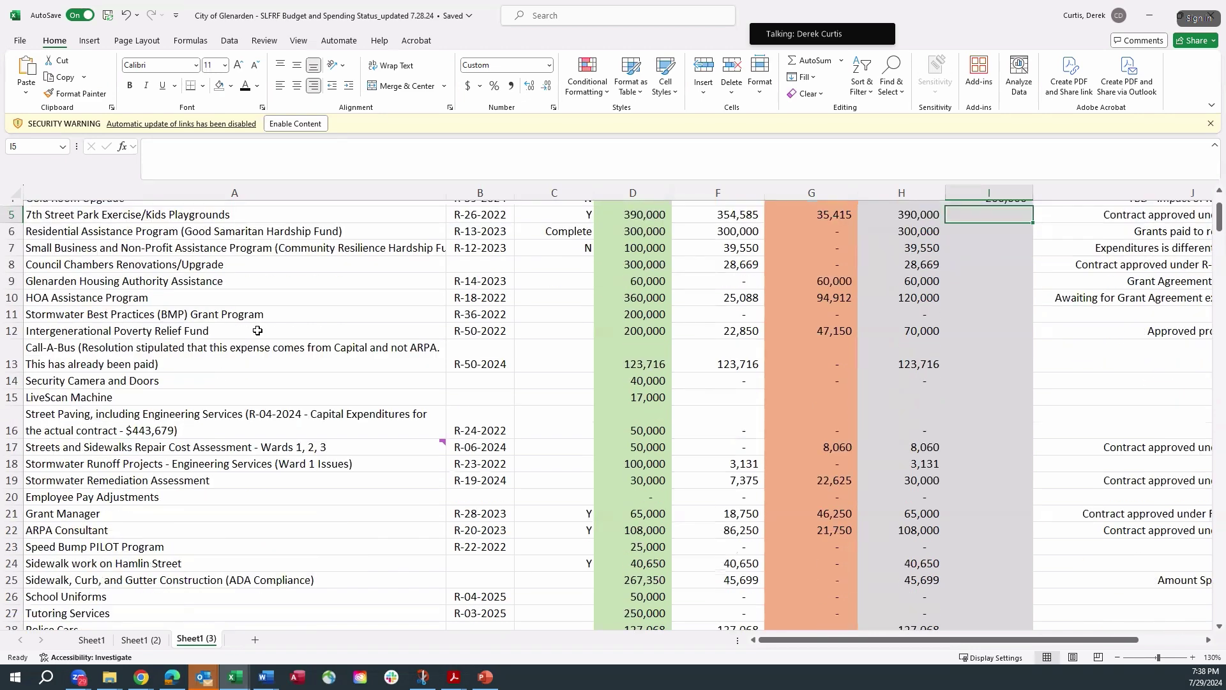
scroll(257, 330, down, 1)
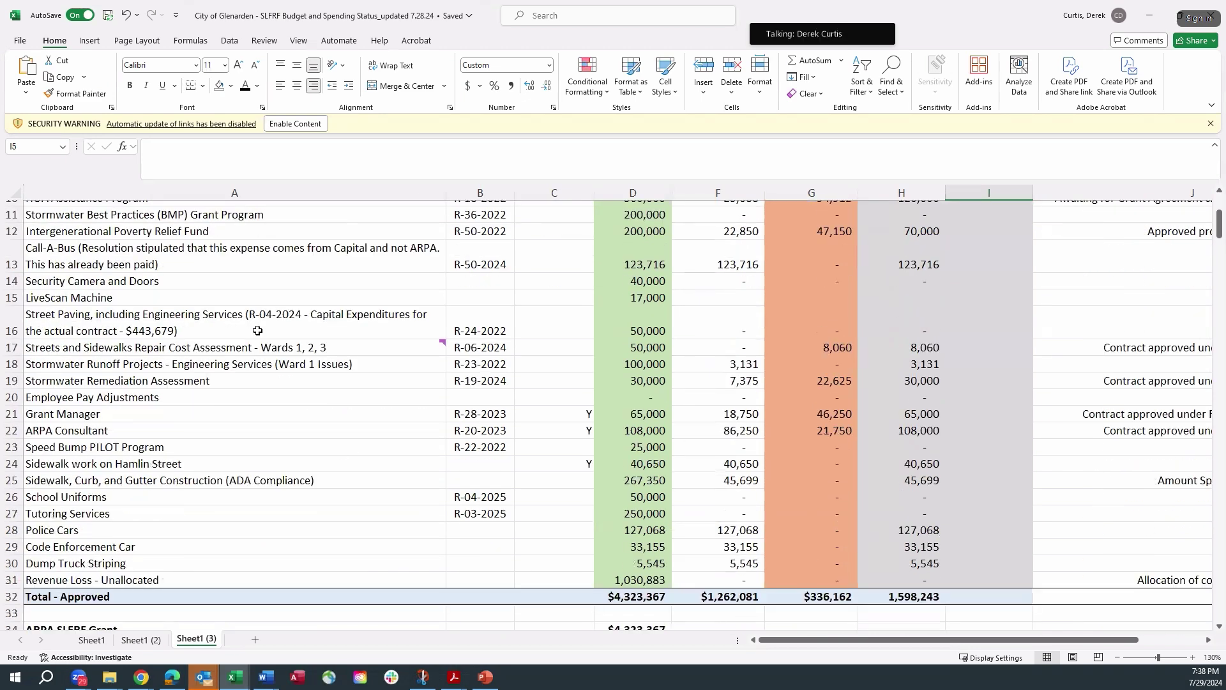
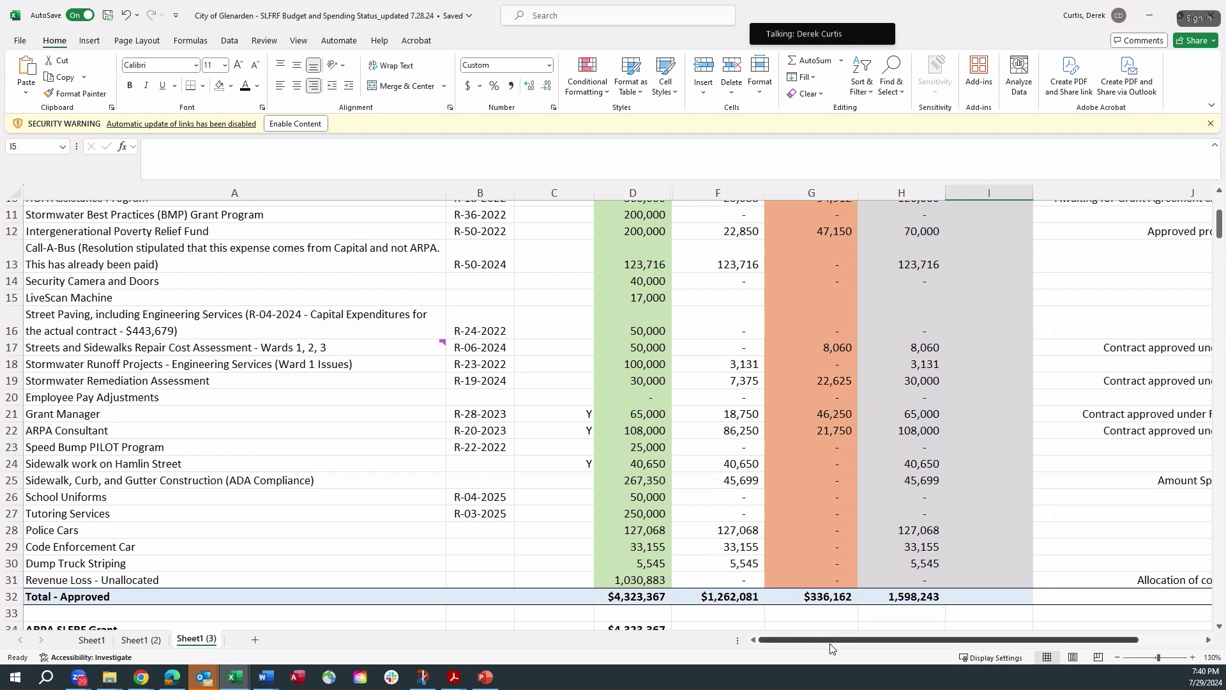
drag(834, 640, 899, 636)
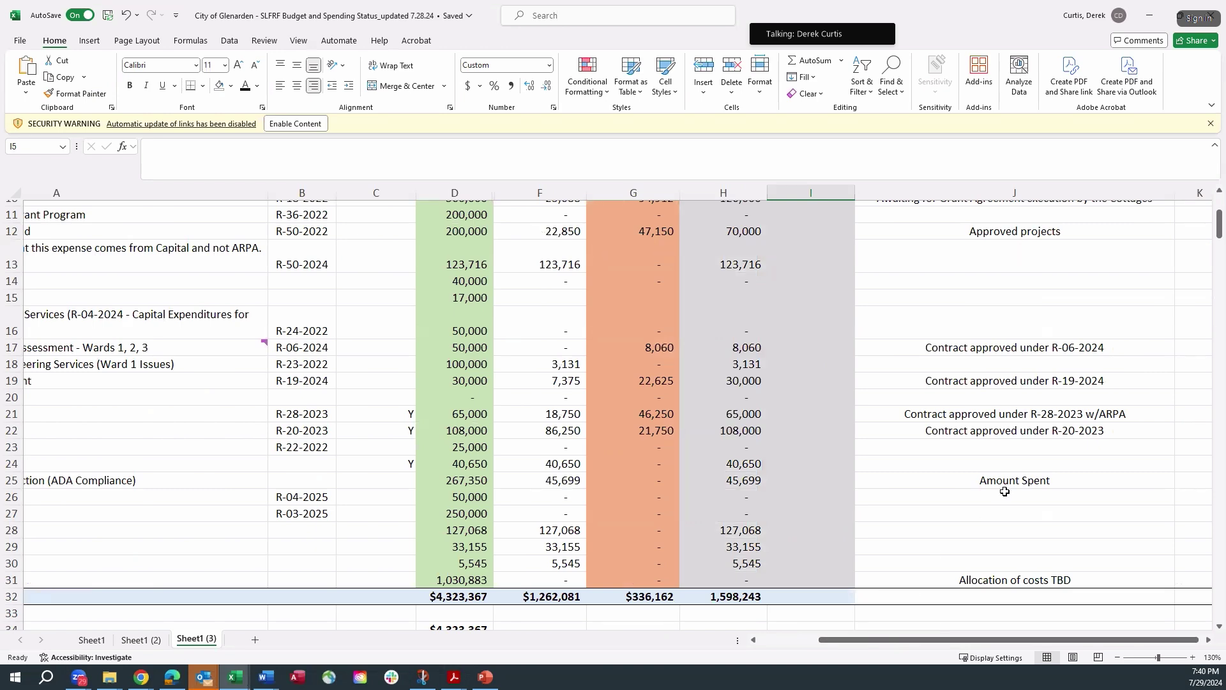
scroll(1004, 492, up, 4)
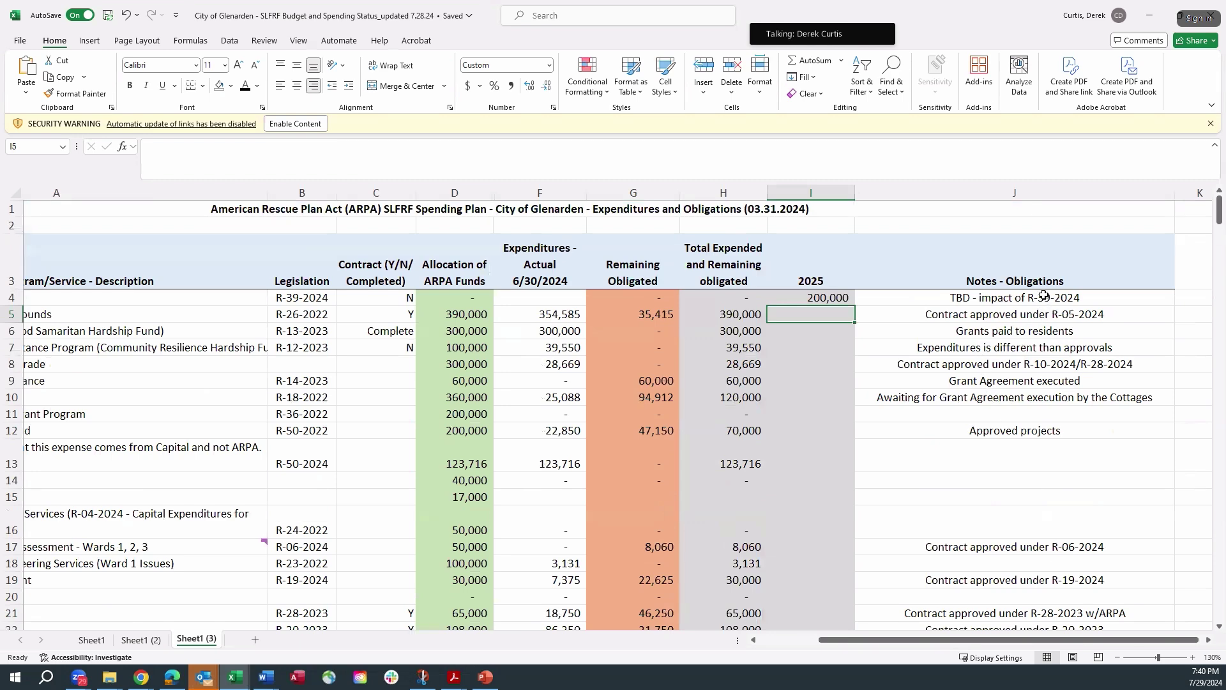
scroll(1064, 321, down, 2)
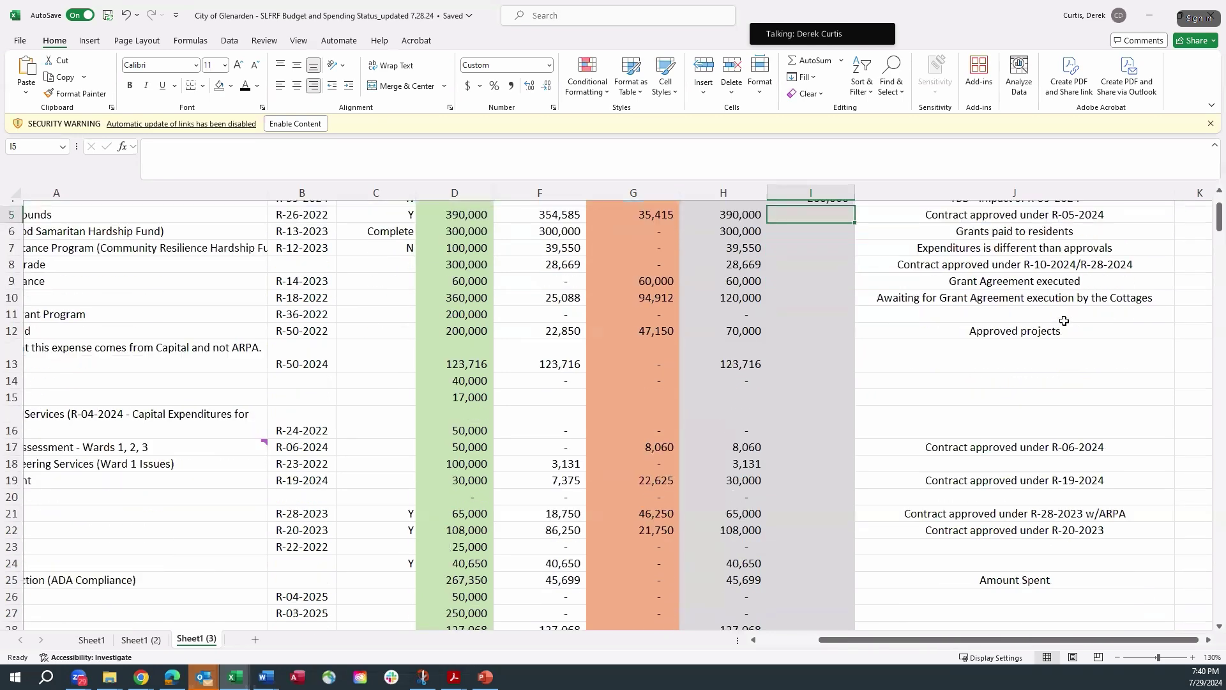
scroll(1064, 320, down, 1)
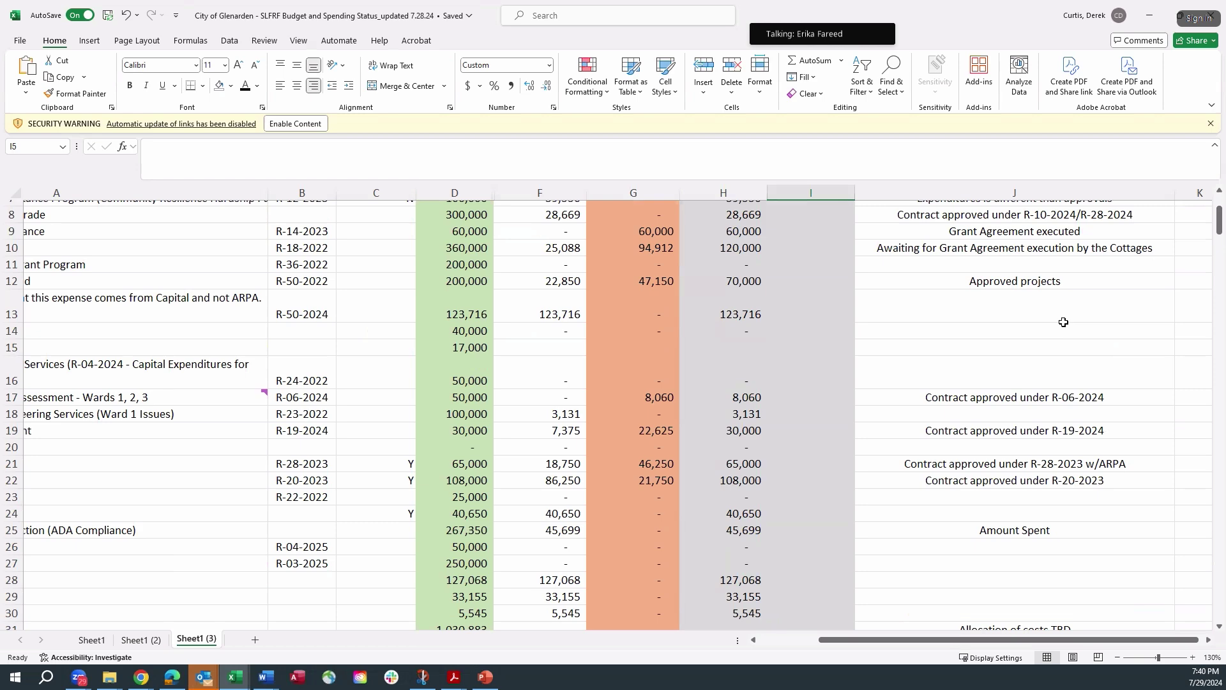
scroll(1064, 322, up, 1)
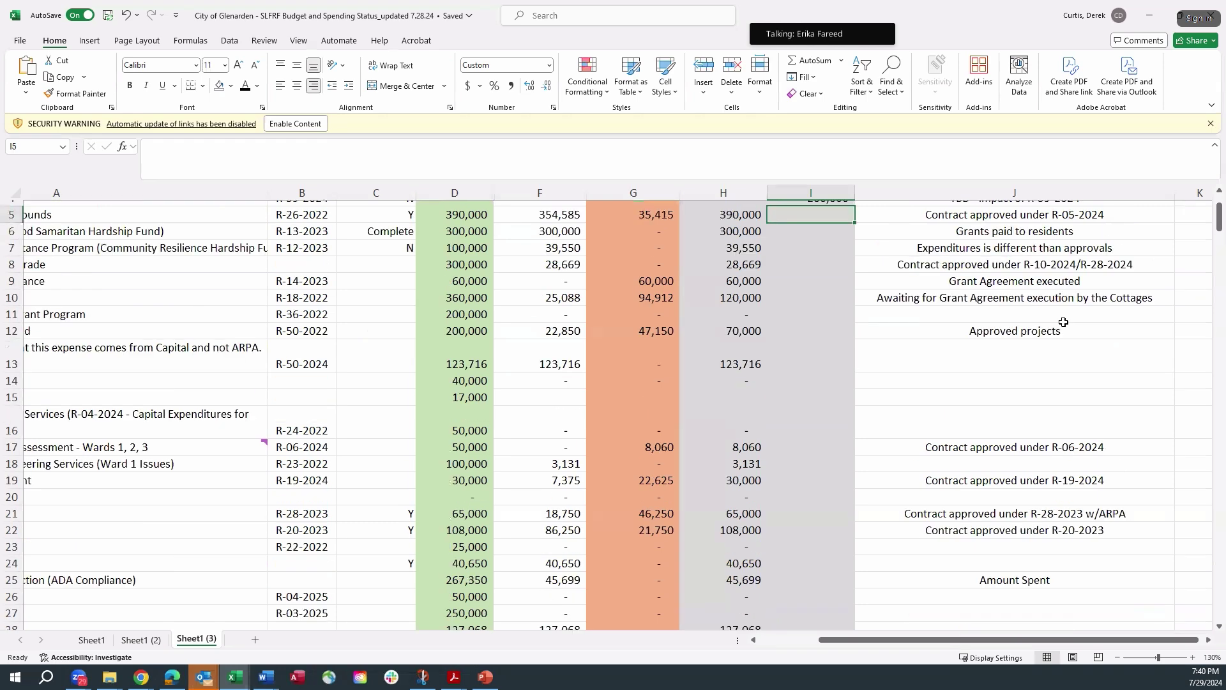
scroll(1064, 322, up, 1)
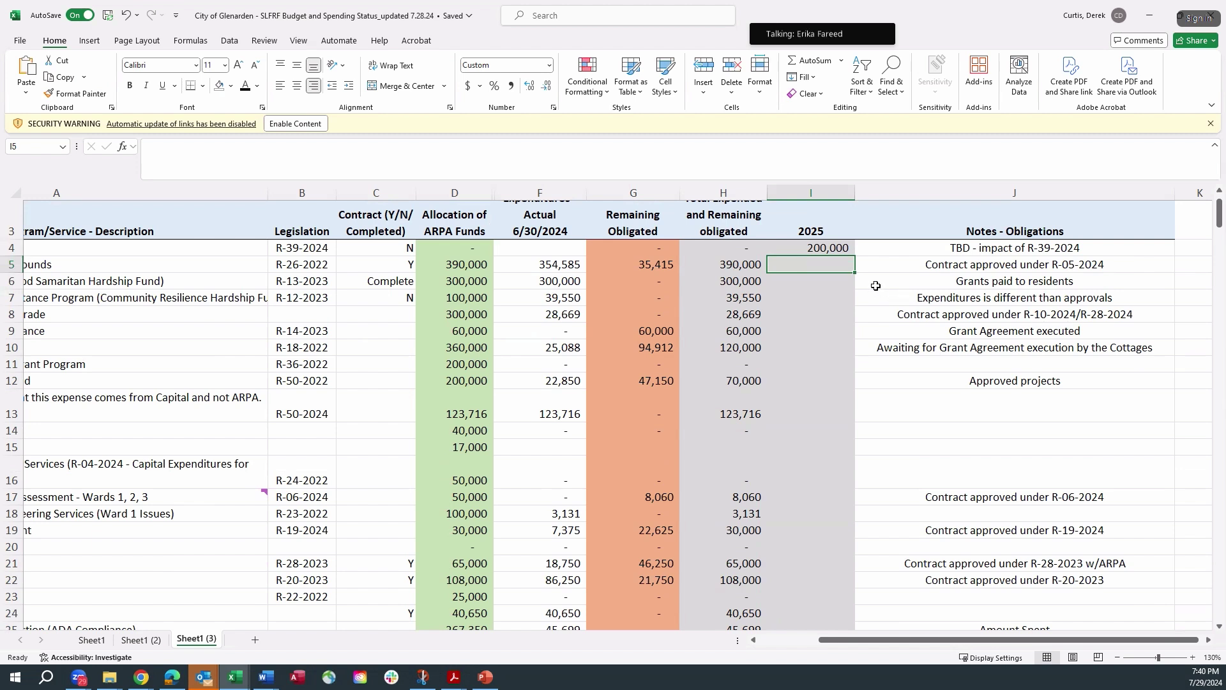
drag(841, 636, 758, 649)
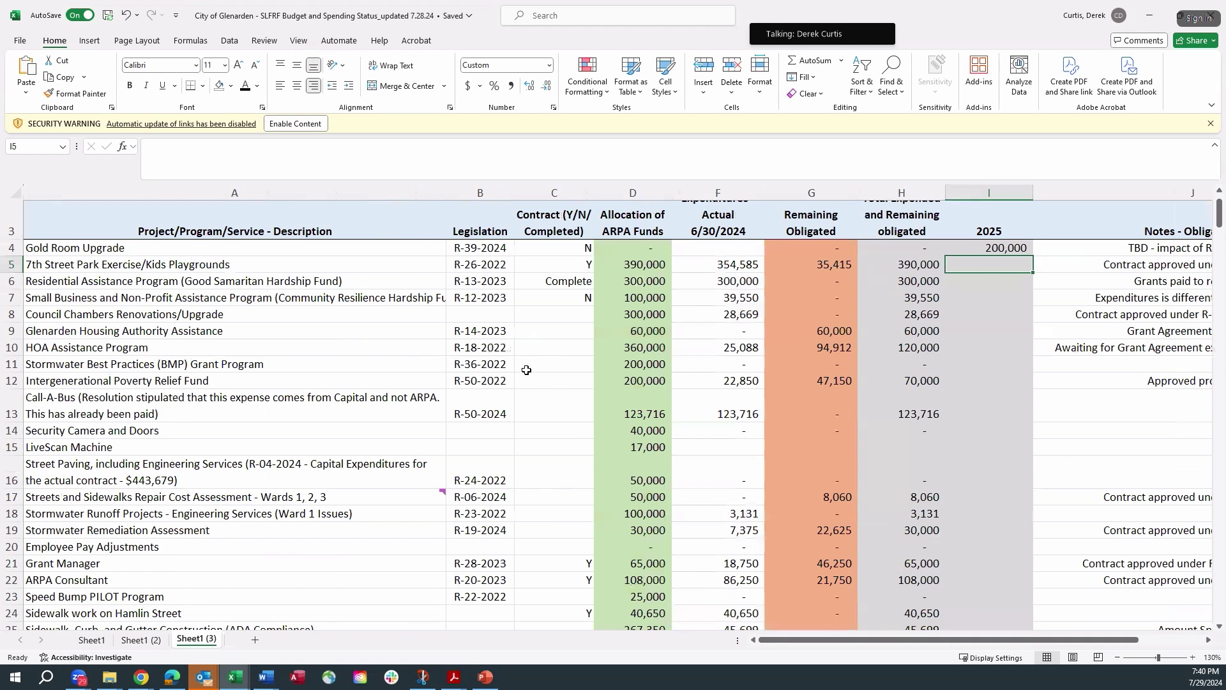
scroll(575, 370, up, 1)
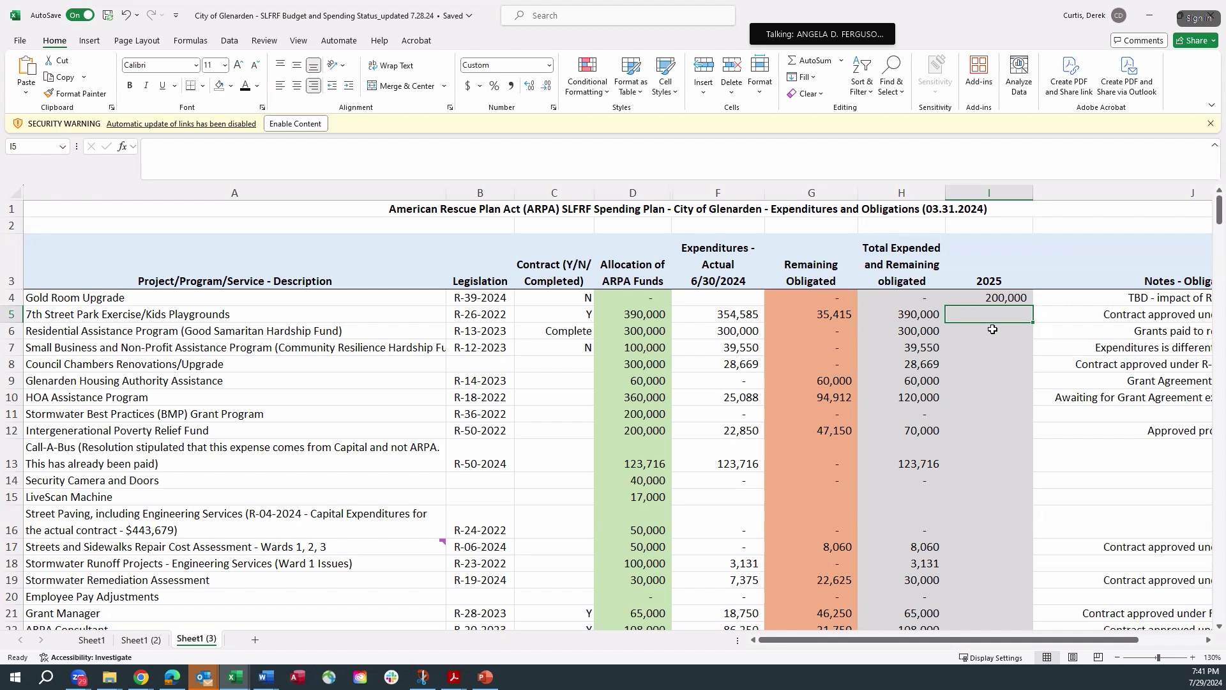
Review the 2025 column from the Gold Room Upgrade to Council Chambers Renovations/Upgrade and the project rows through Total - Approved
click(1001, 300)
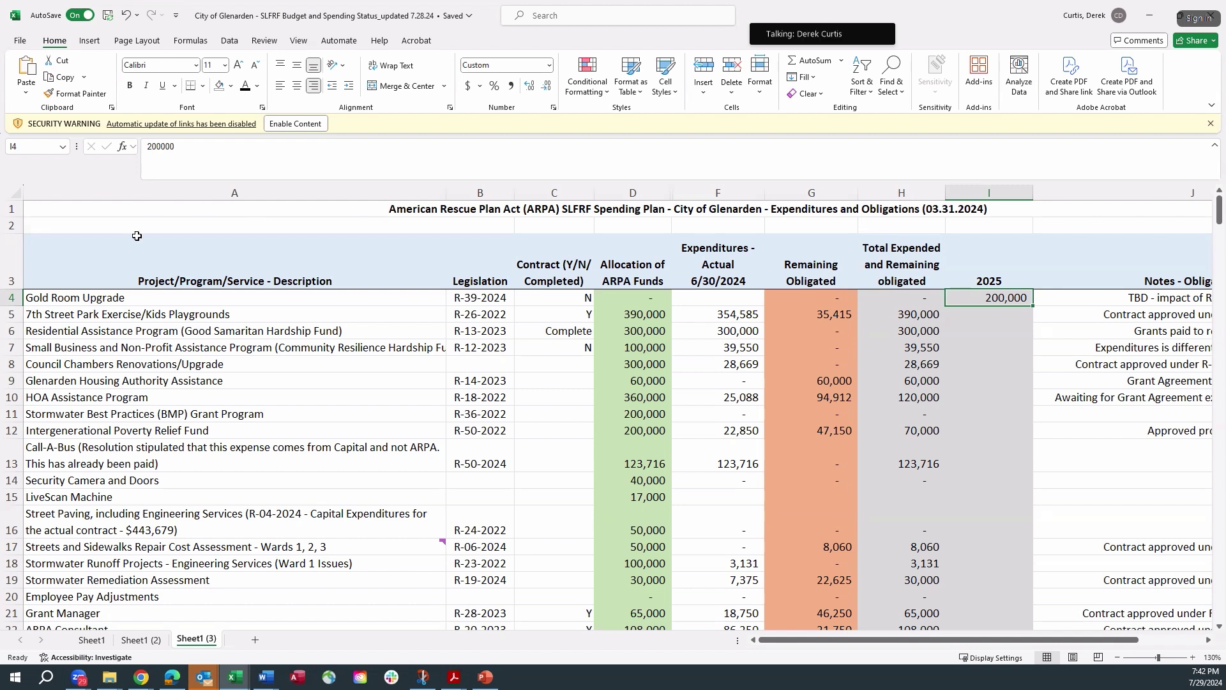
click(148, 349)
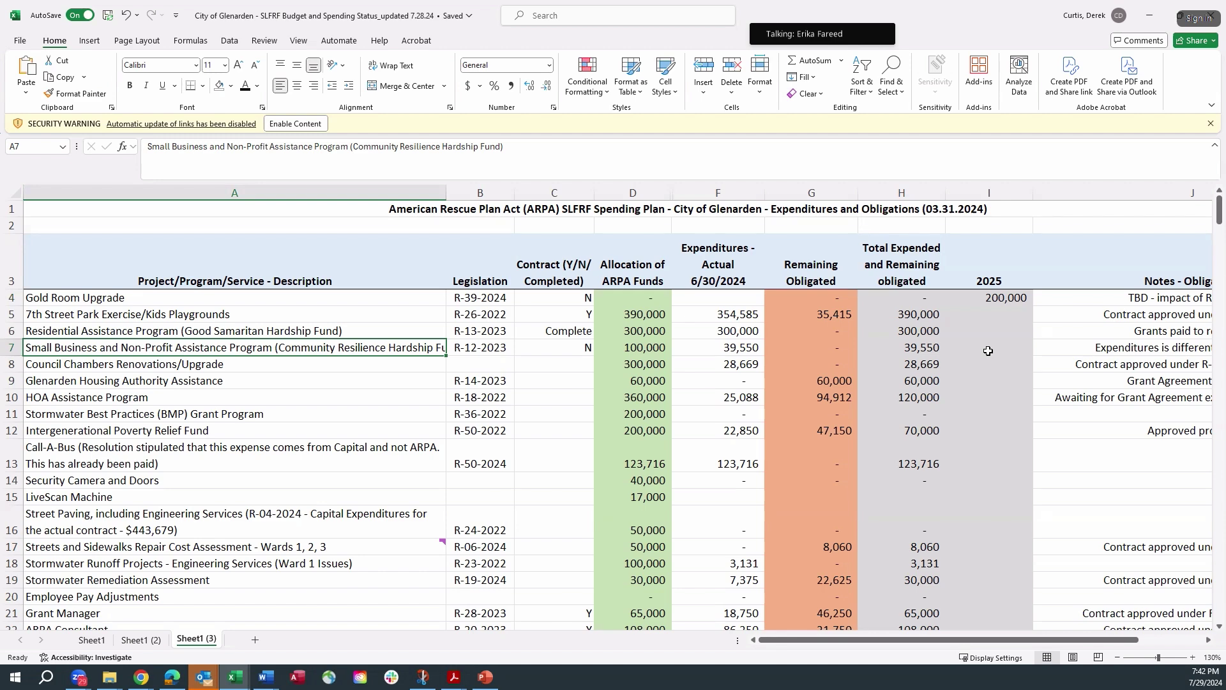
click(1015, 316)
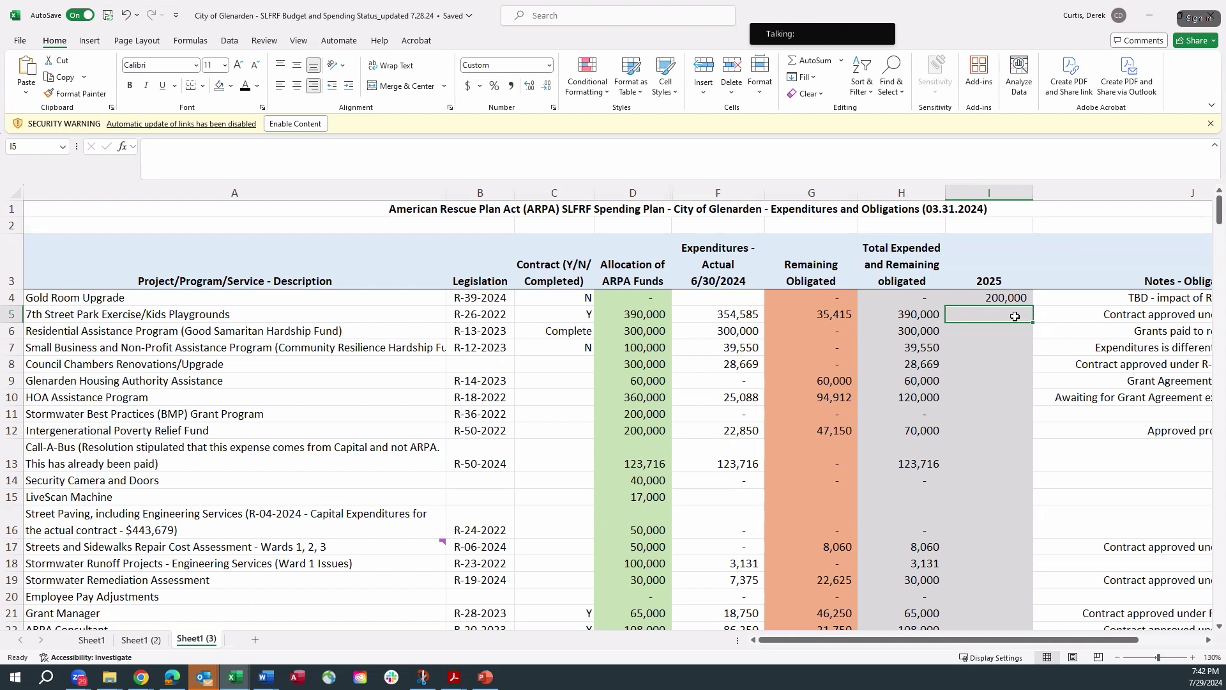
key(Down)
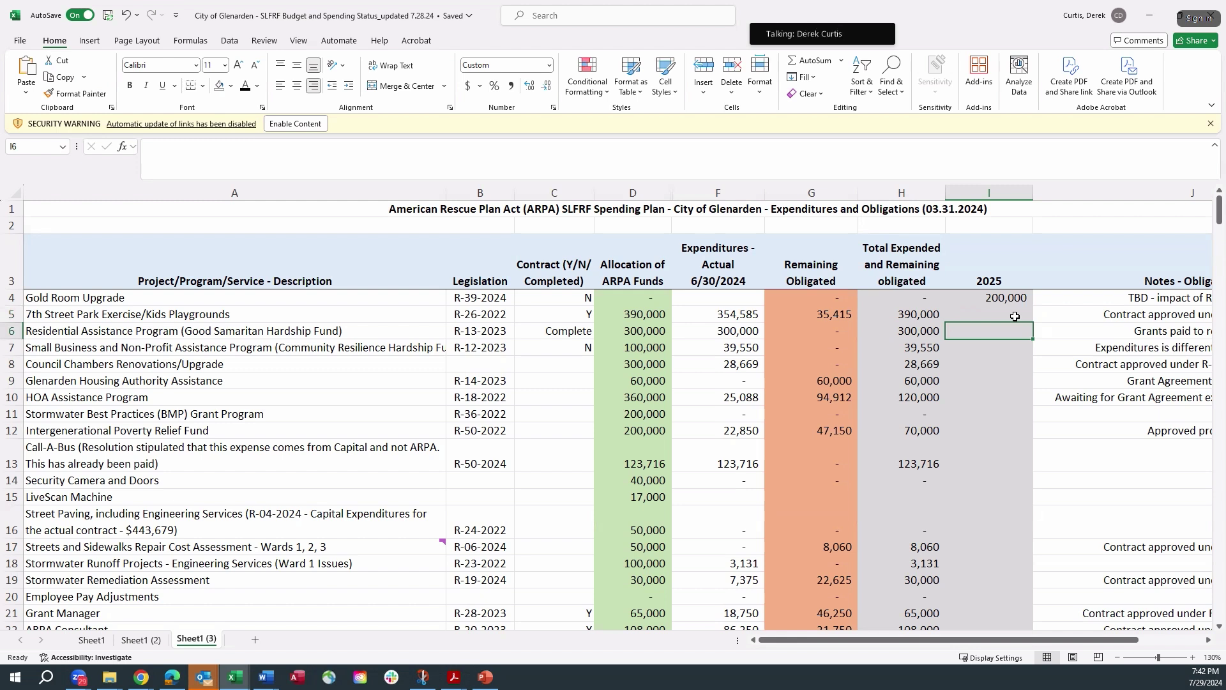
key(Down)
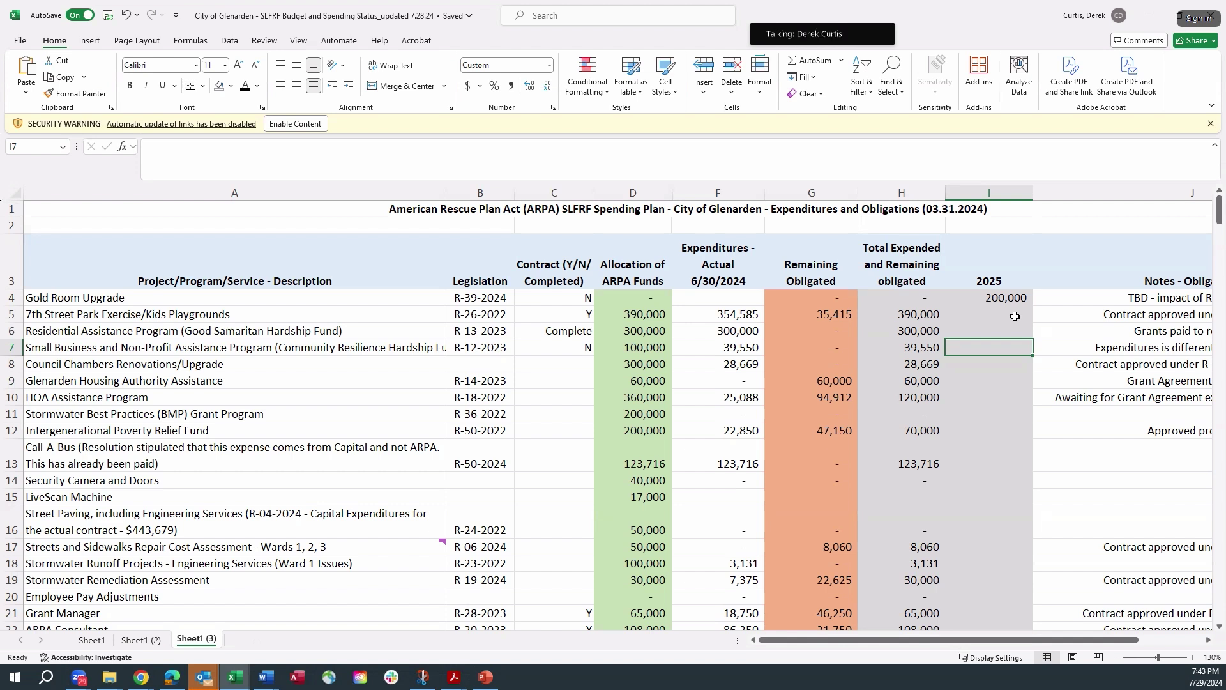
key(Down)
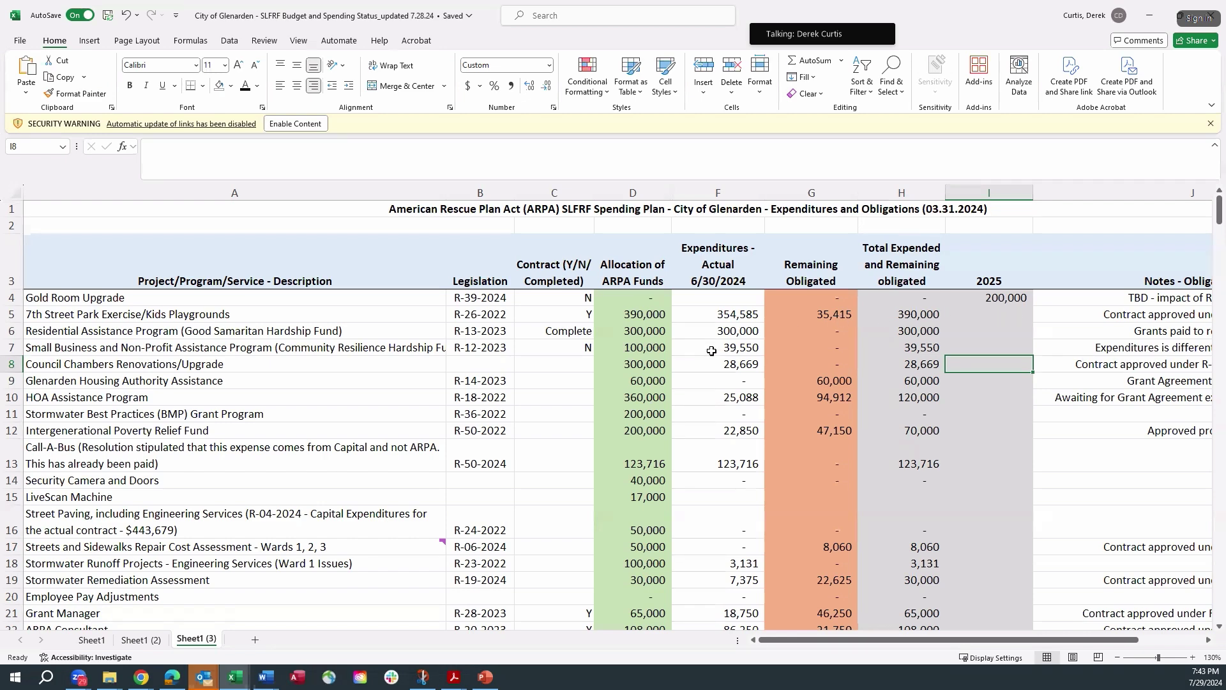
scroll(722, 364, down, 3)
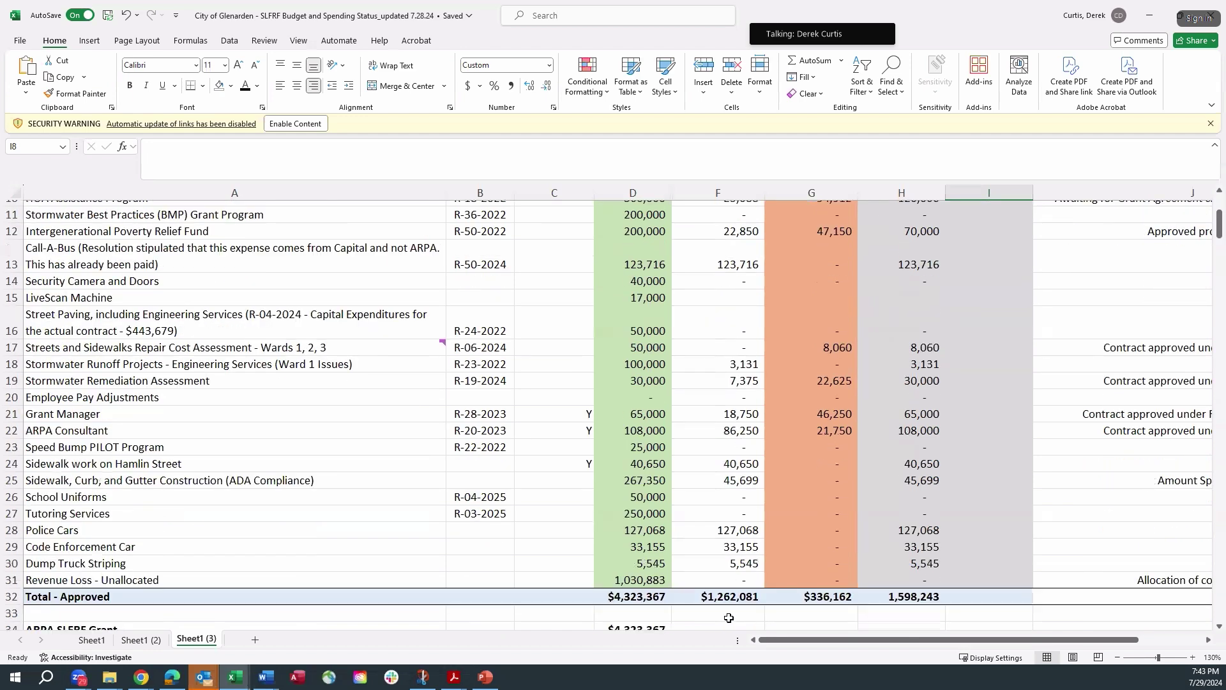
scroll(729, 586, up, 3)
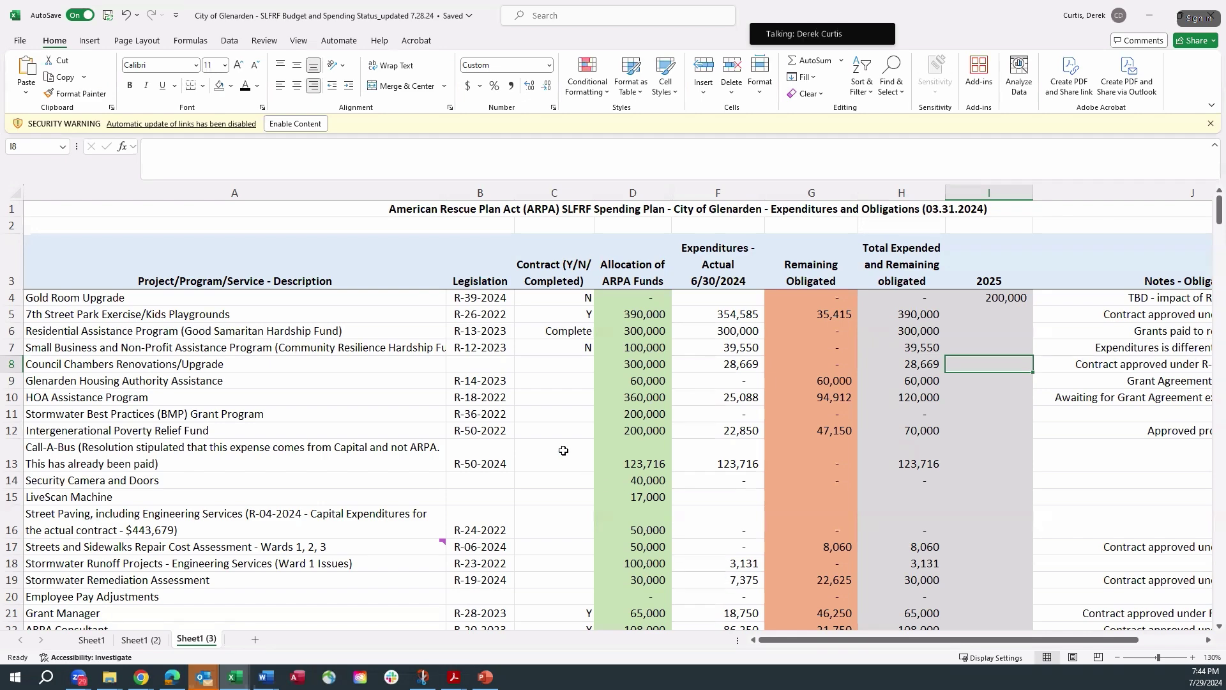
scroll(563, 450, down, 3)
scroll(563, 451, down, 1)
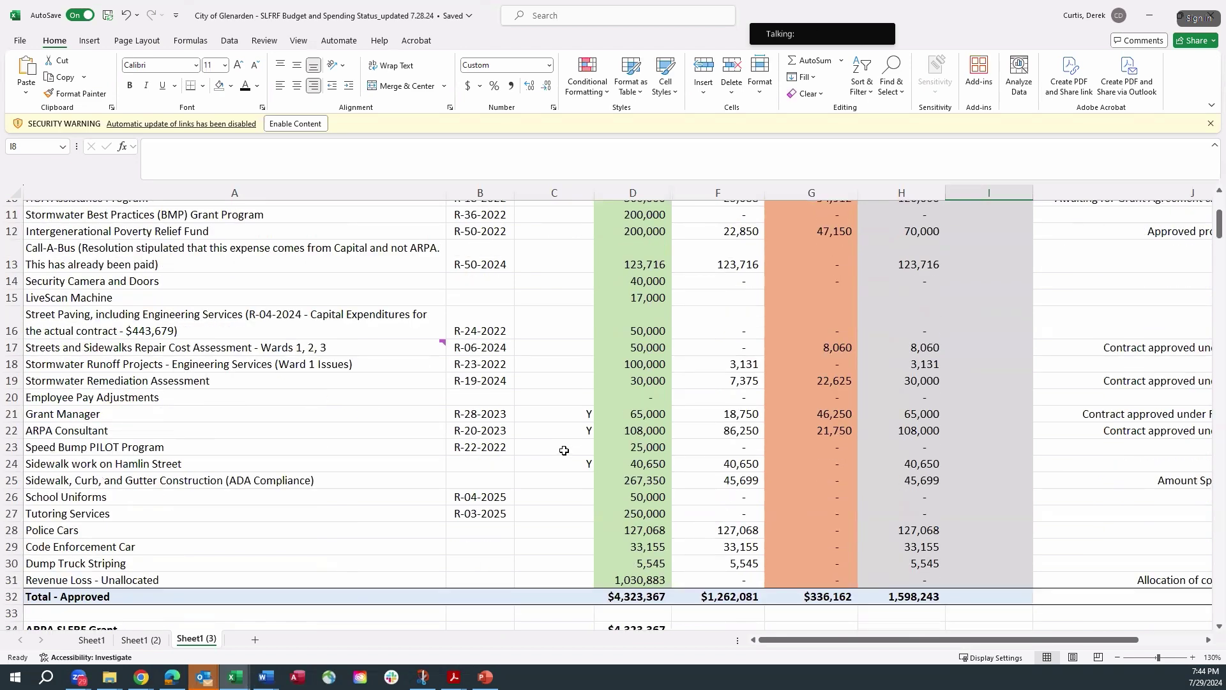
scroll(564, 451, up, 1)
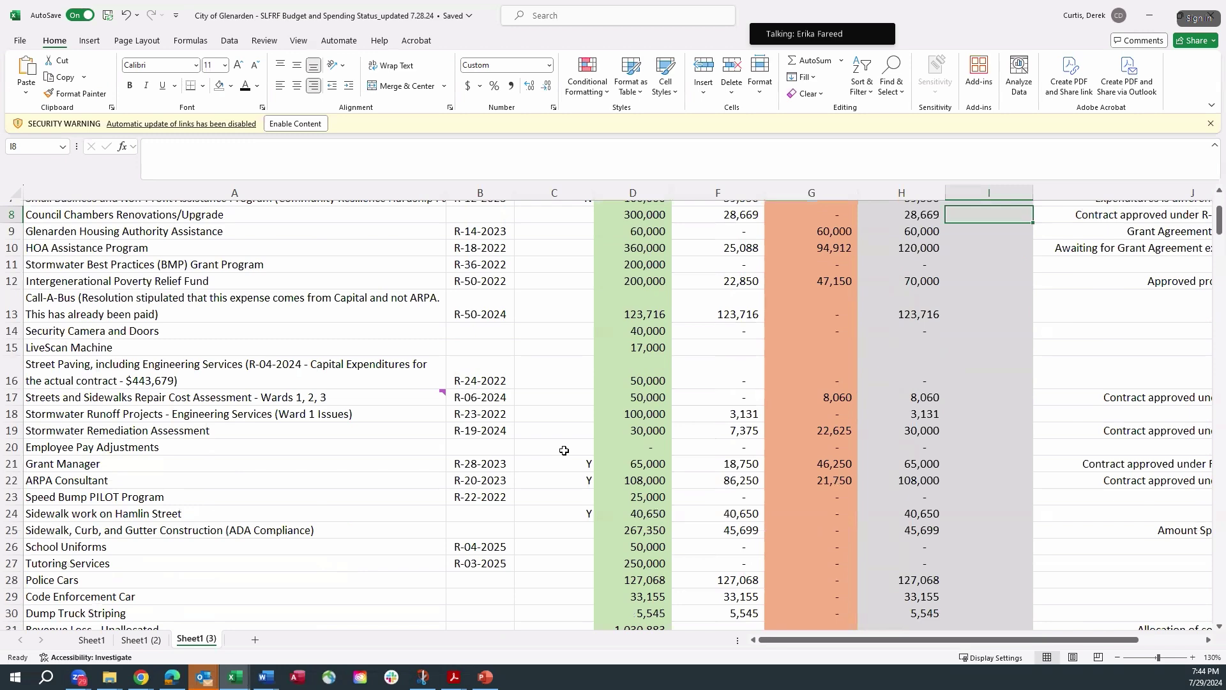
scroll(564, 451, up, 1)
scroll(564, 451, up, 1)
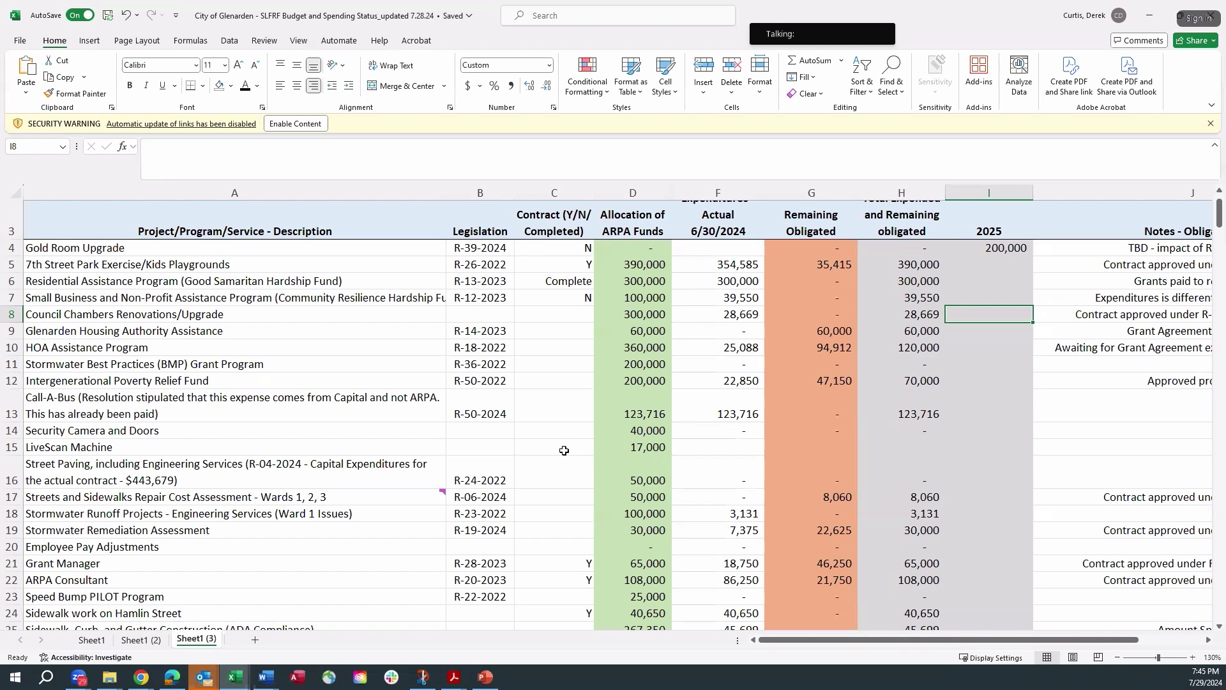
Enter 500000 as the Council Chambers Renovations/Upgrade's 2025 amount in I8
text(50)
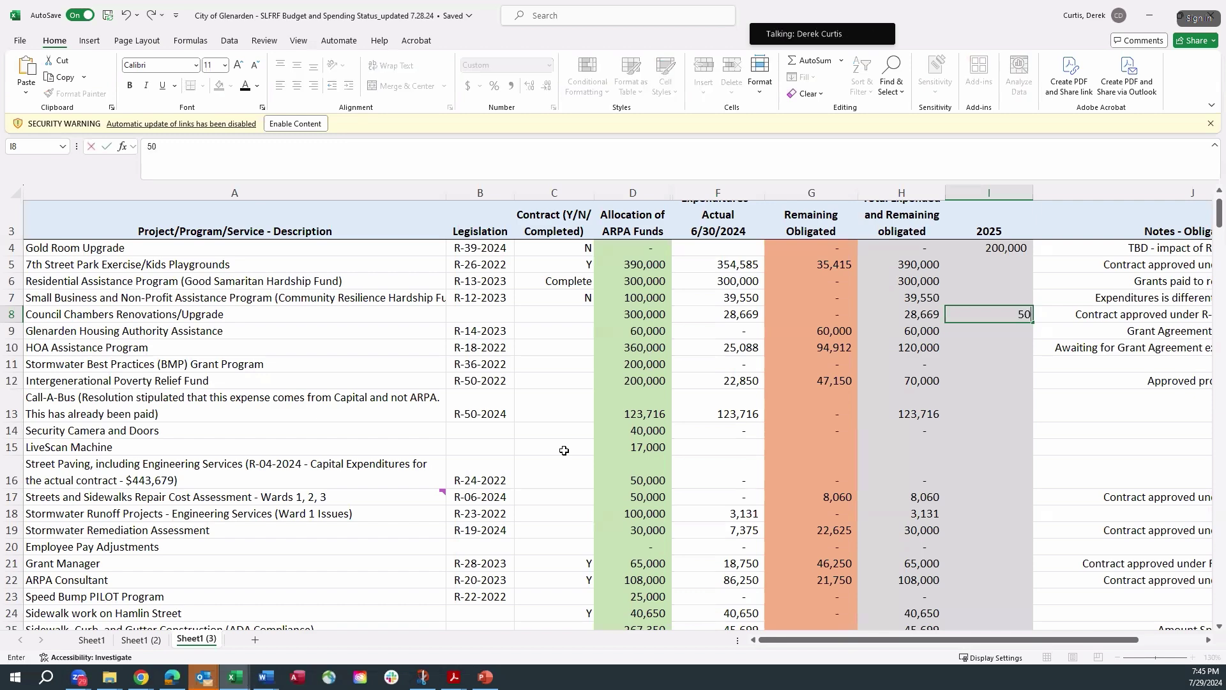
text(0,00000)
key(Return)
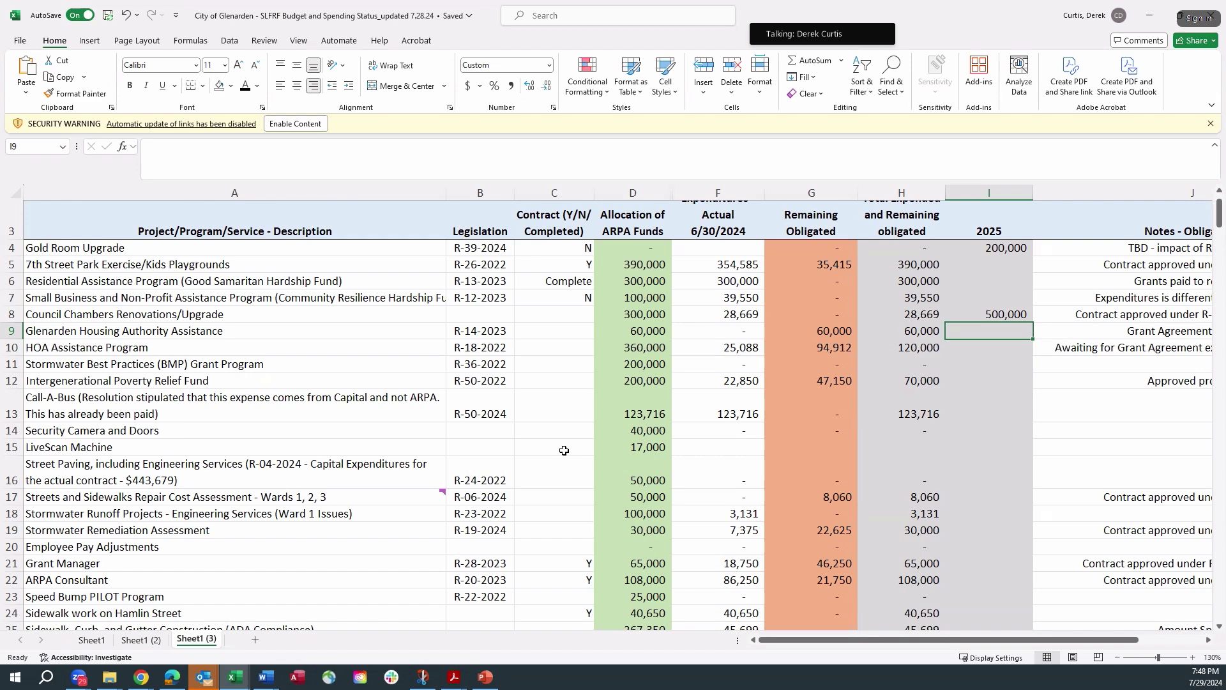
Go through the 2025 cells from the HOA Assistance Program to Security Camera and Doors and return to the Intergenerational Poverty Relief Fund
key(Down)
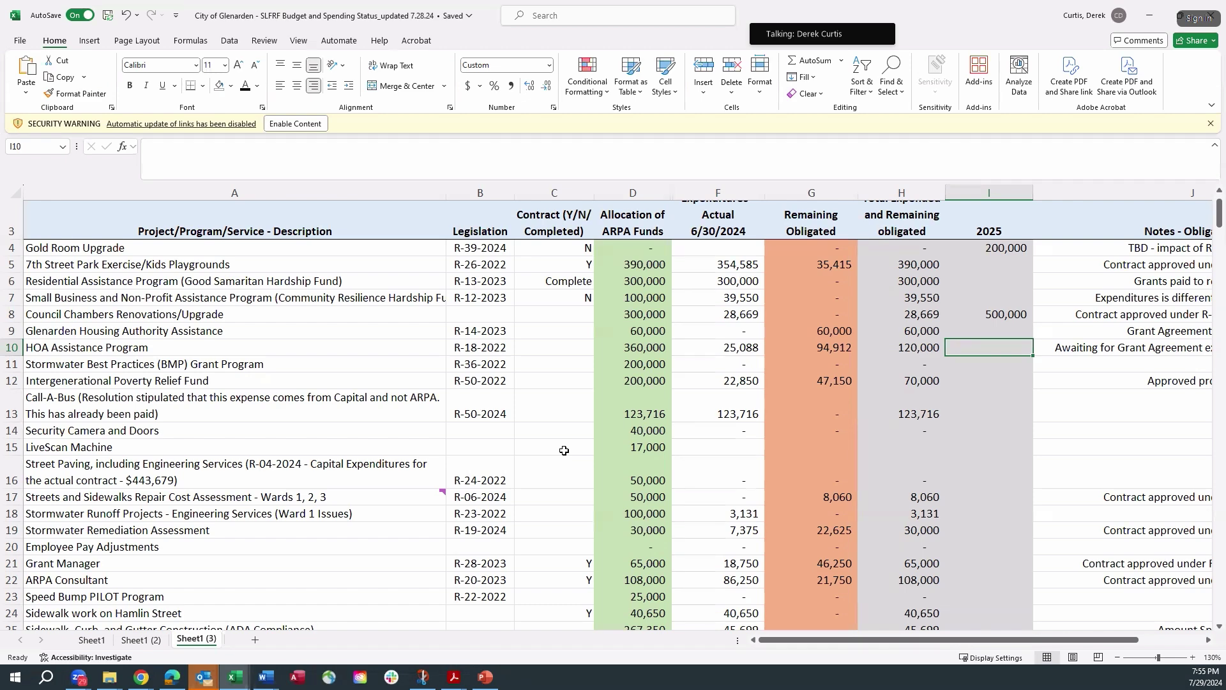
key(Down)
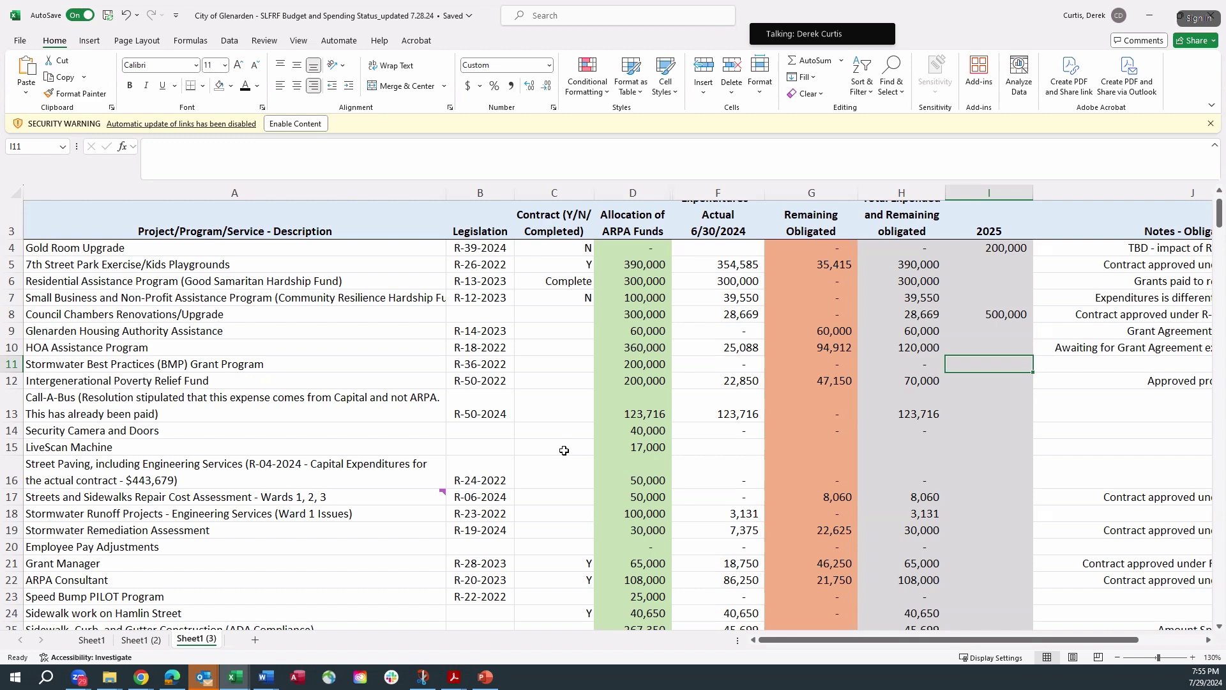
key(Down)
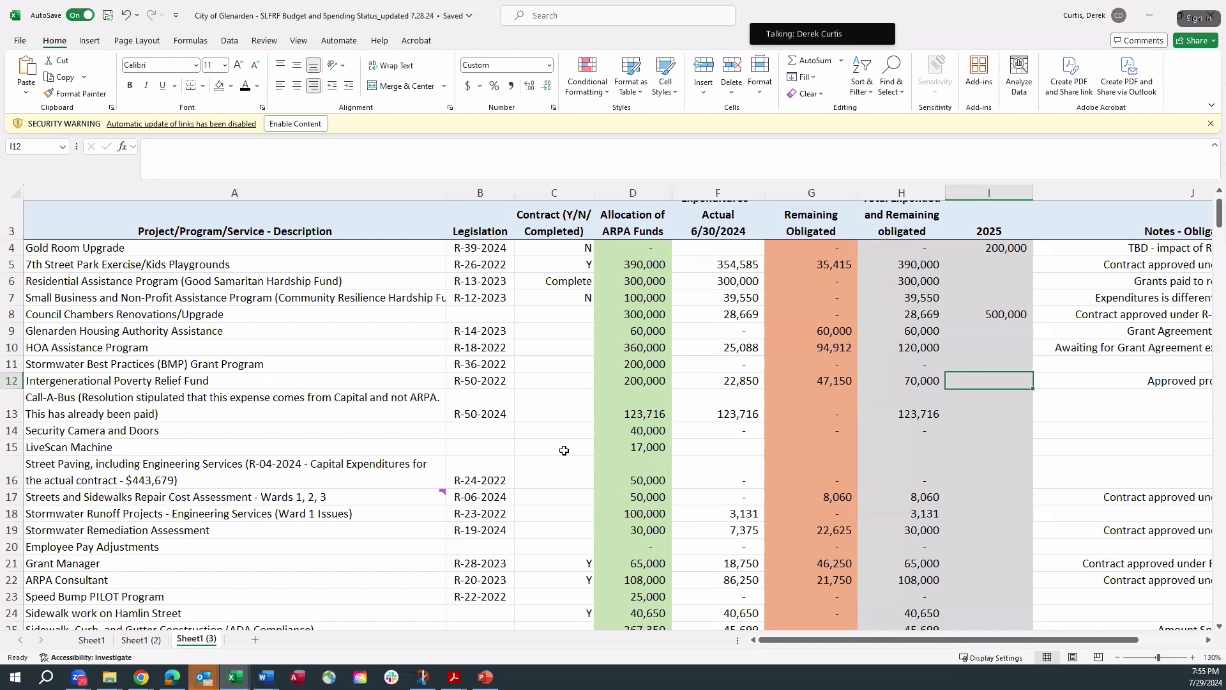
key(Down)
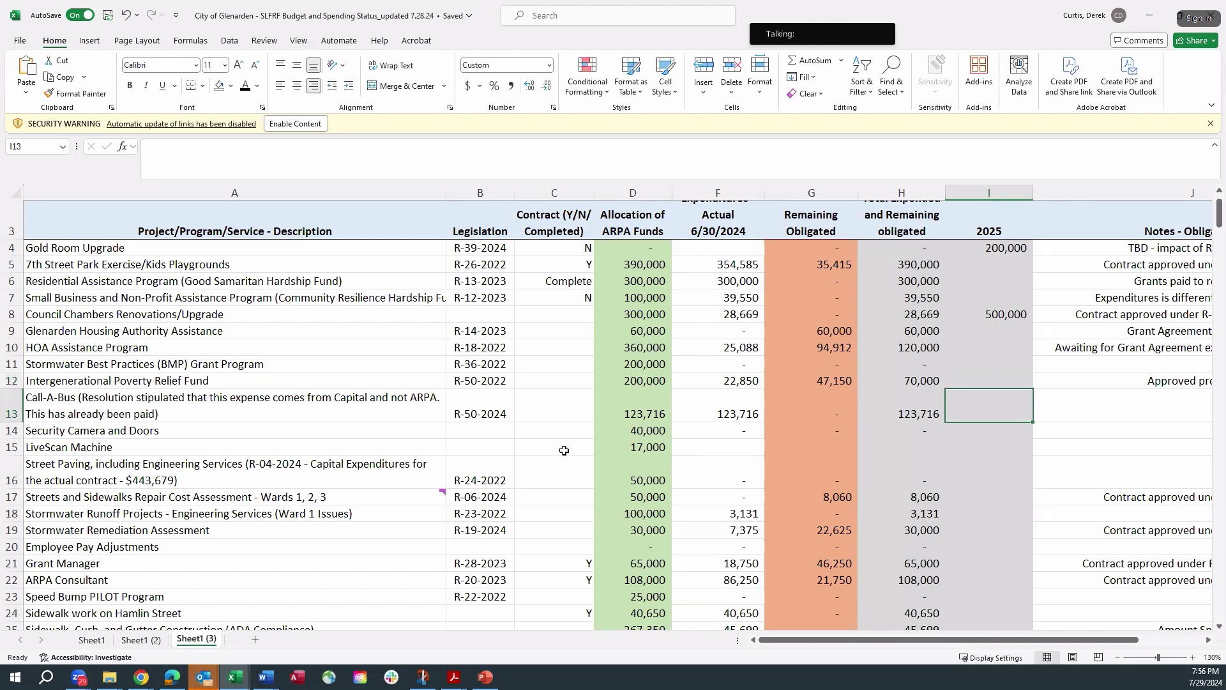
key(Down)
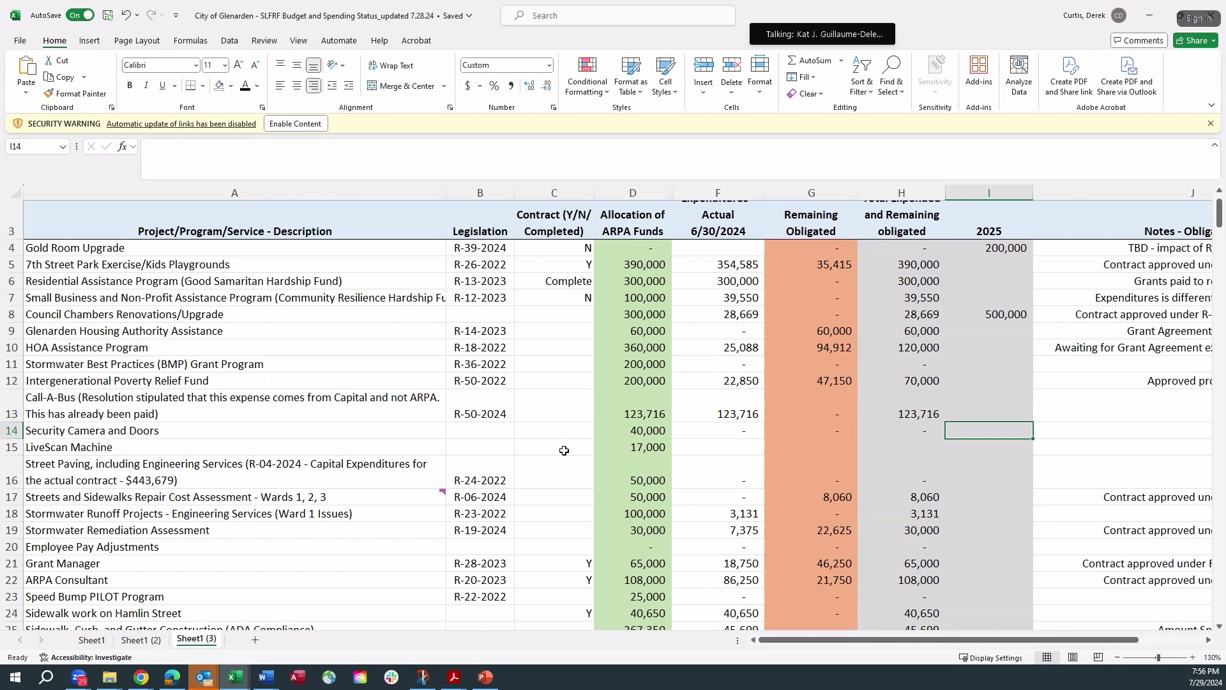
key(Up)
key(Up)
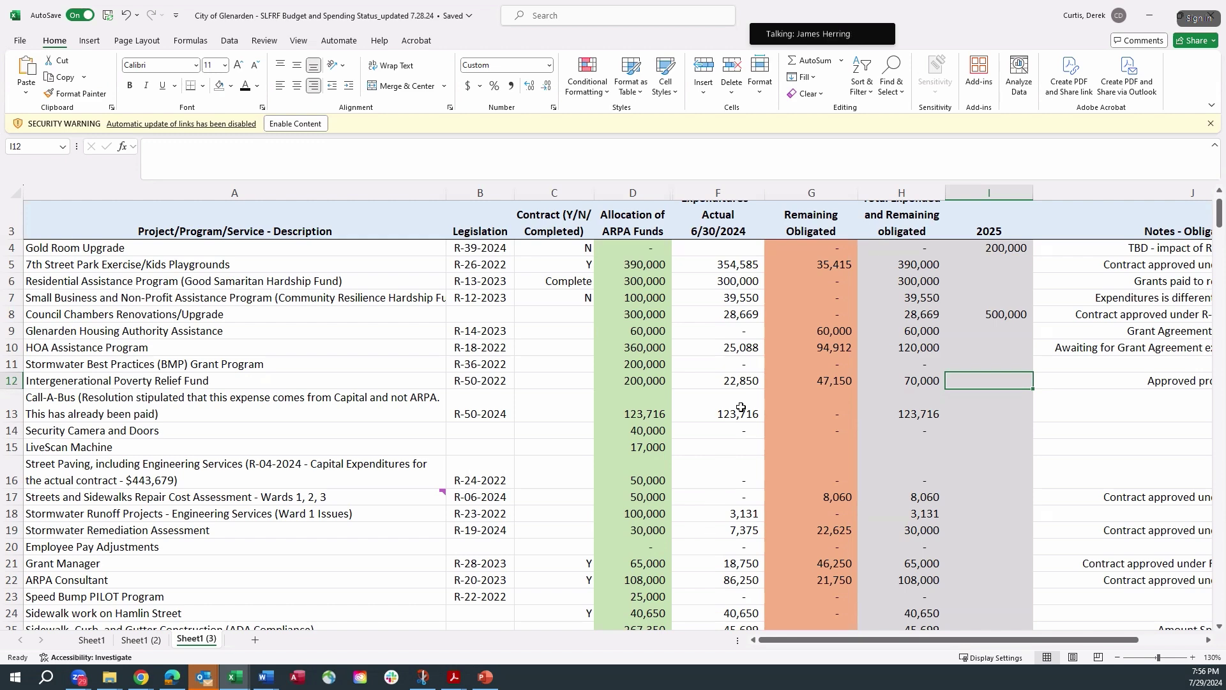
Change the Intergenerational Poverty Relief Fund's Remaining Obligated formula in G12 to =80000-F12
click(813, 381)
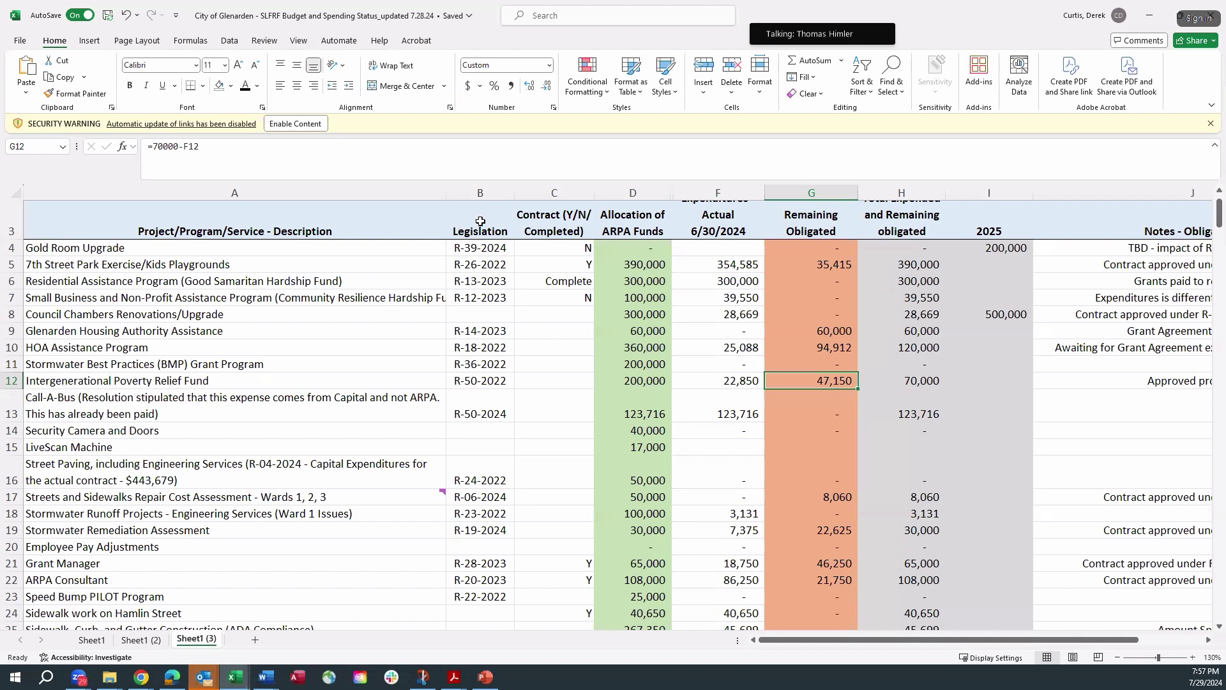
click(175, 147)
key(BackSpace)
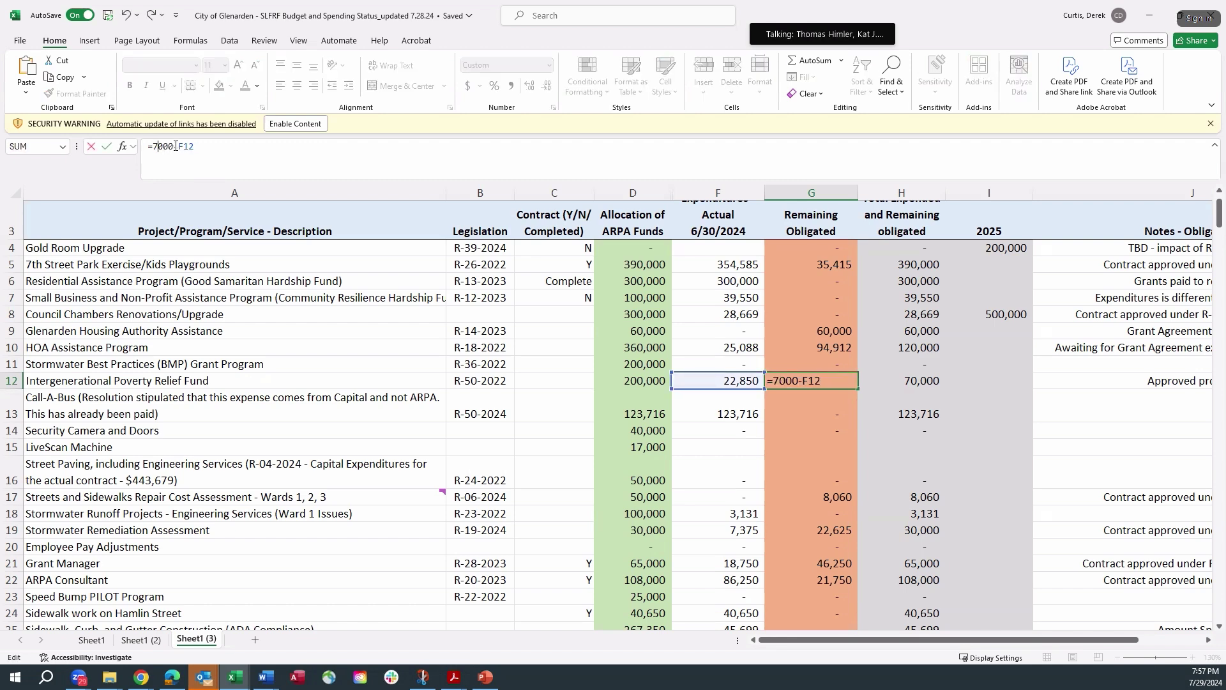
text(8)
key(BackSpace)
key(BackSpace)
text(80)
key(Return)
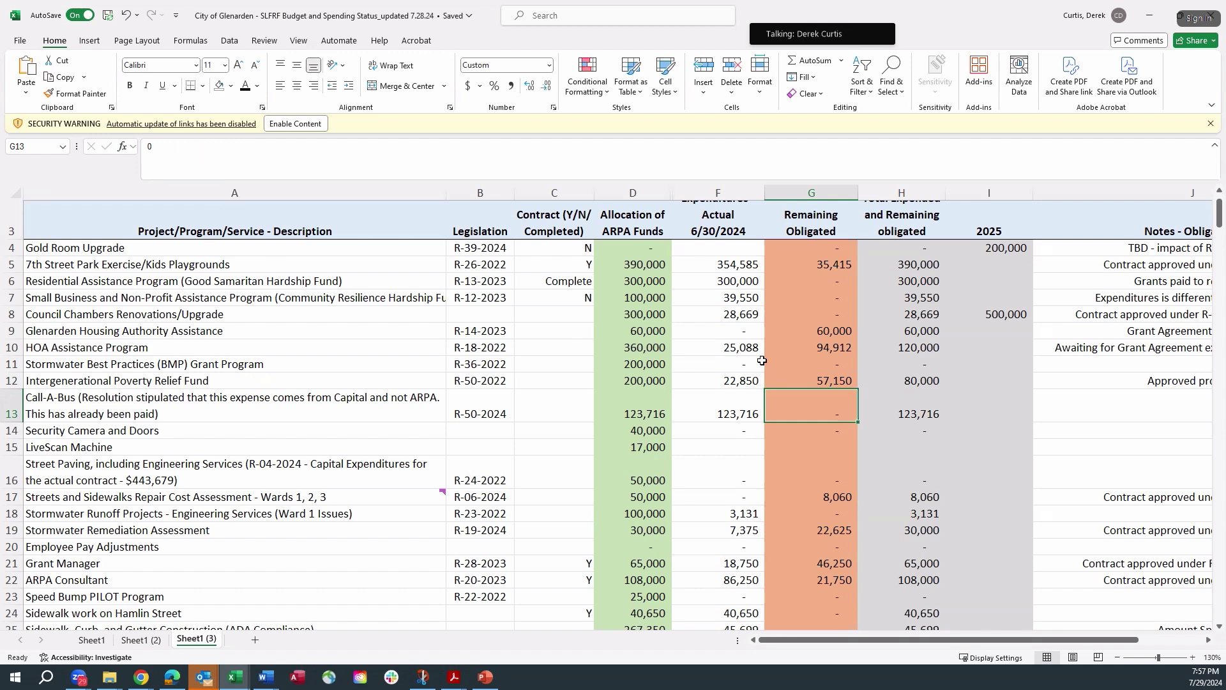
Enter 40000 as the 2025 amount for Security Camera and Doors in I14
click(931, 433)
click(984, 429)
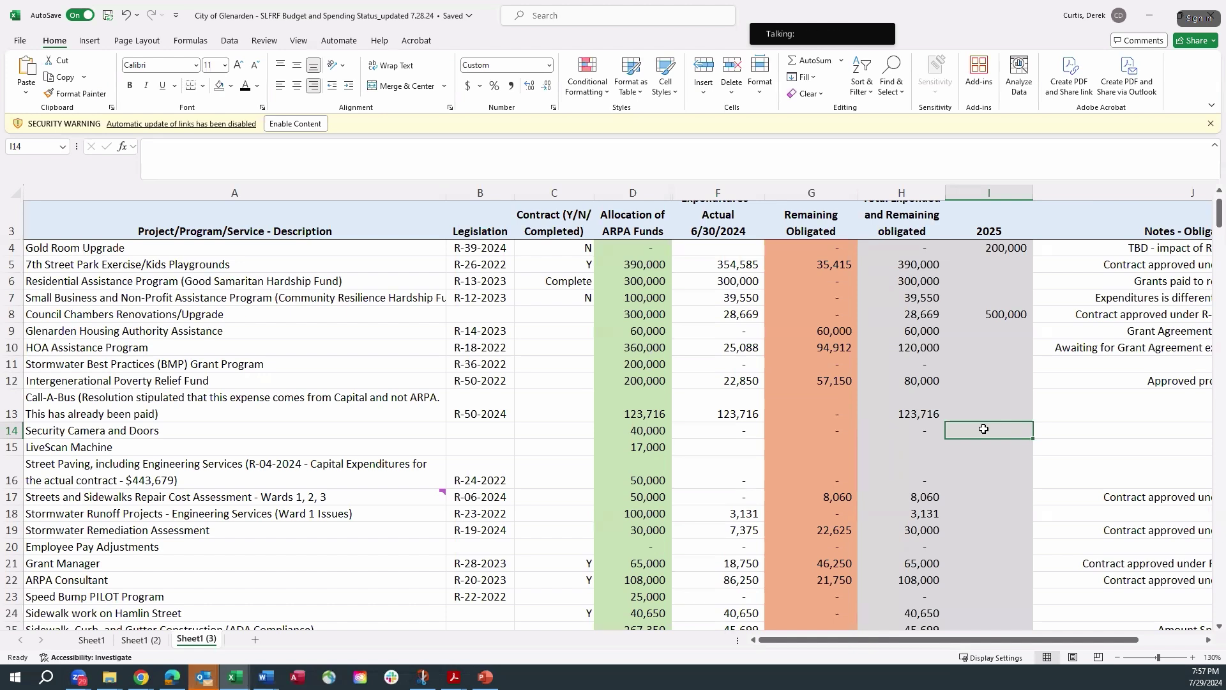
text(40000)
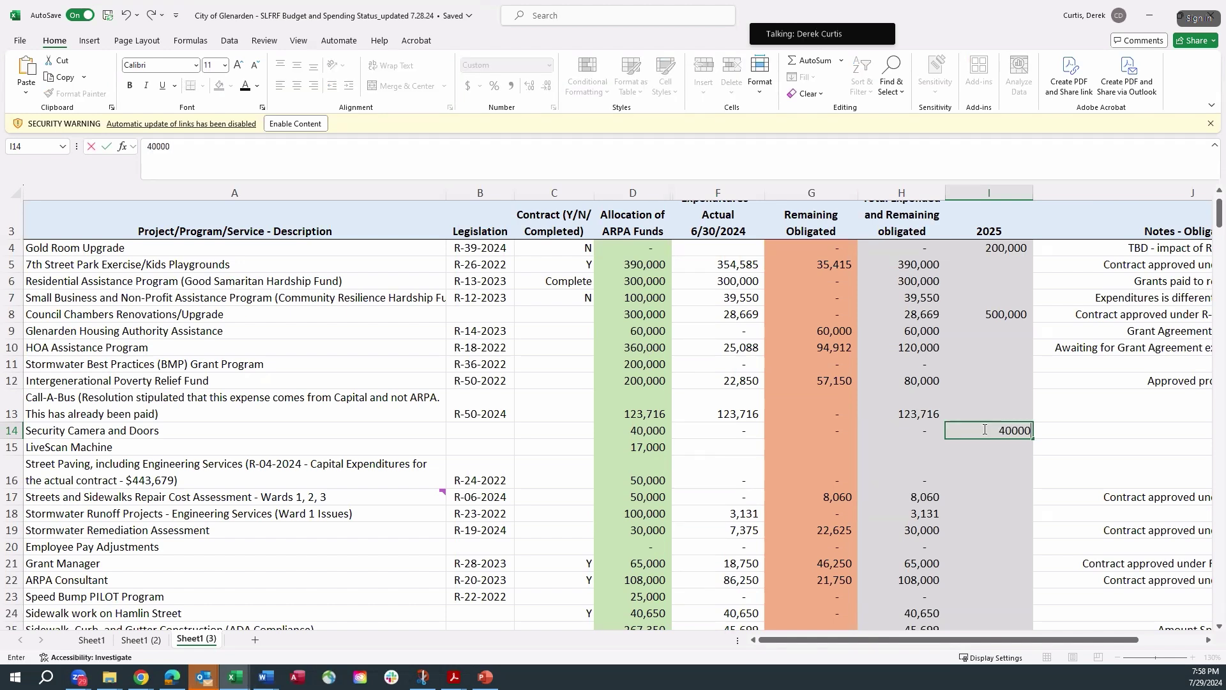
key(BackSpace)
text(0)
key(Return)
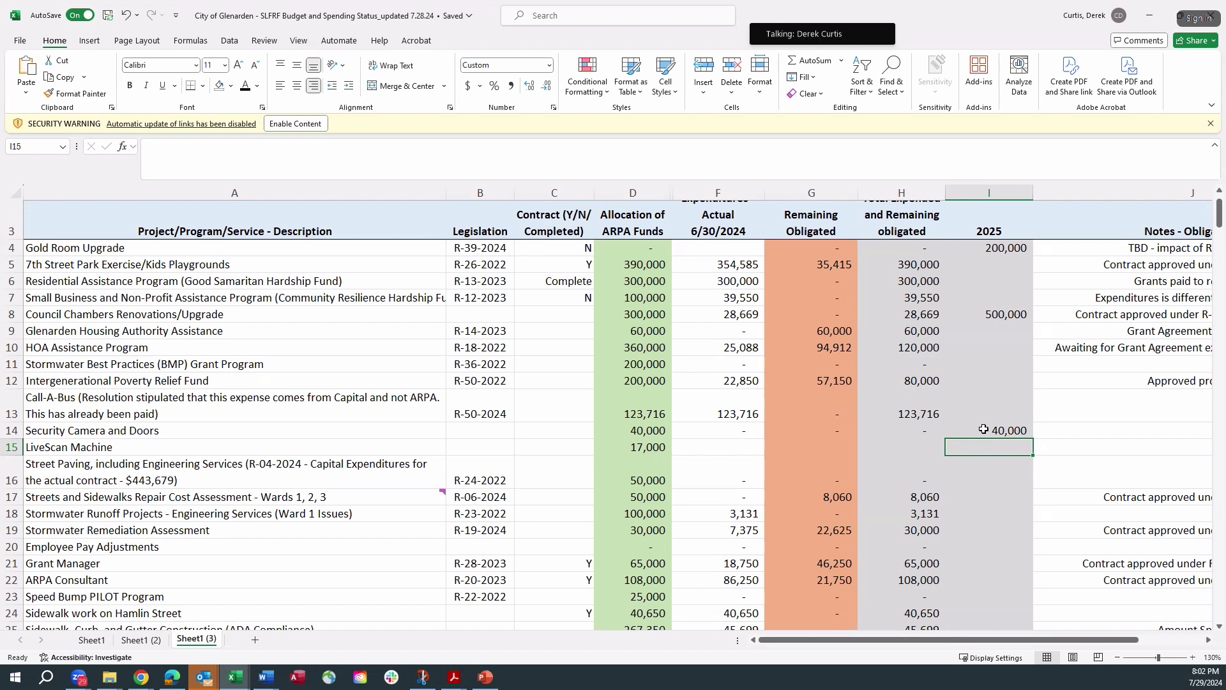
Inspect the Street Paving project's allocation, description, legislation and Remaining Obligated entry in row 16
key(Down)
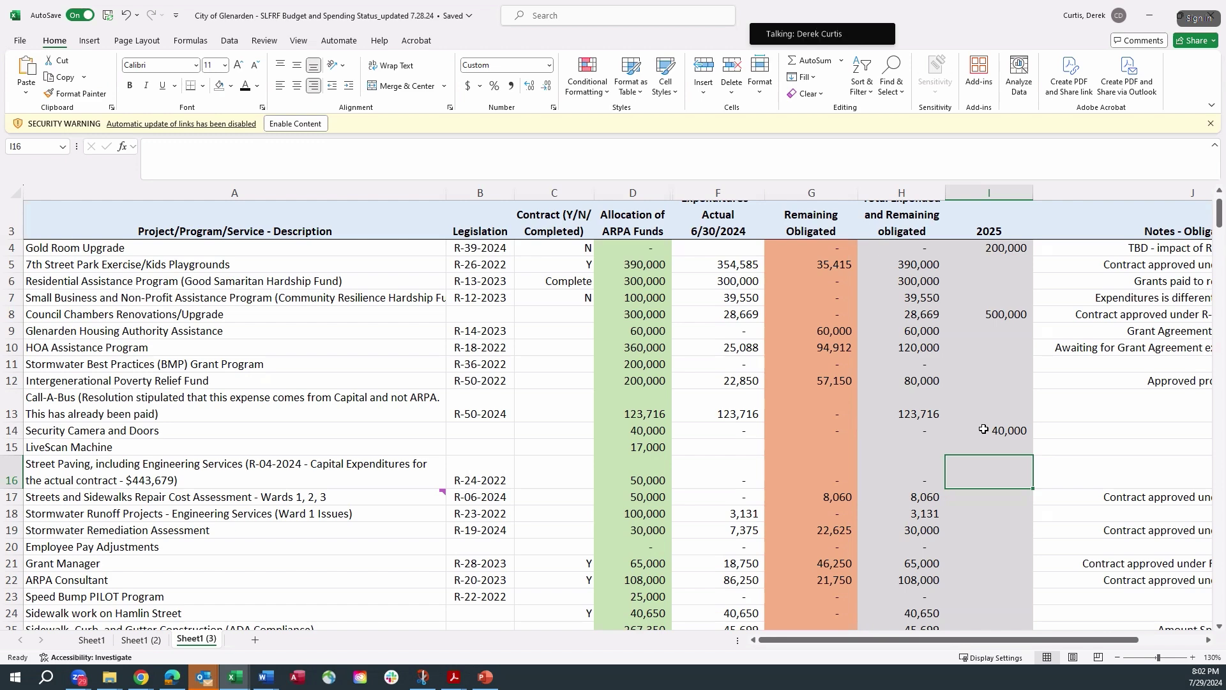
key(Left)
key(Left)
key(Left)
key(Left)
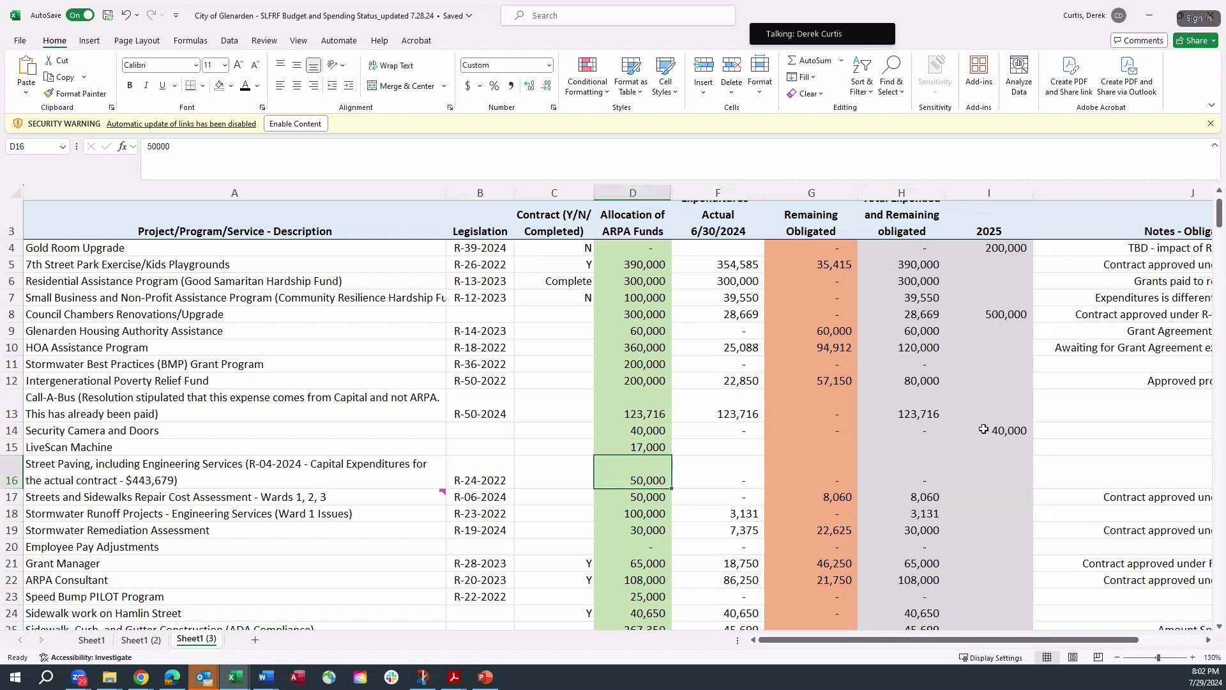
key(Left)
key(Left)
key(Left)
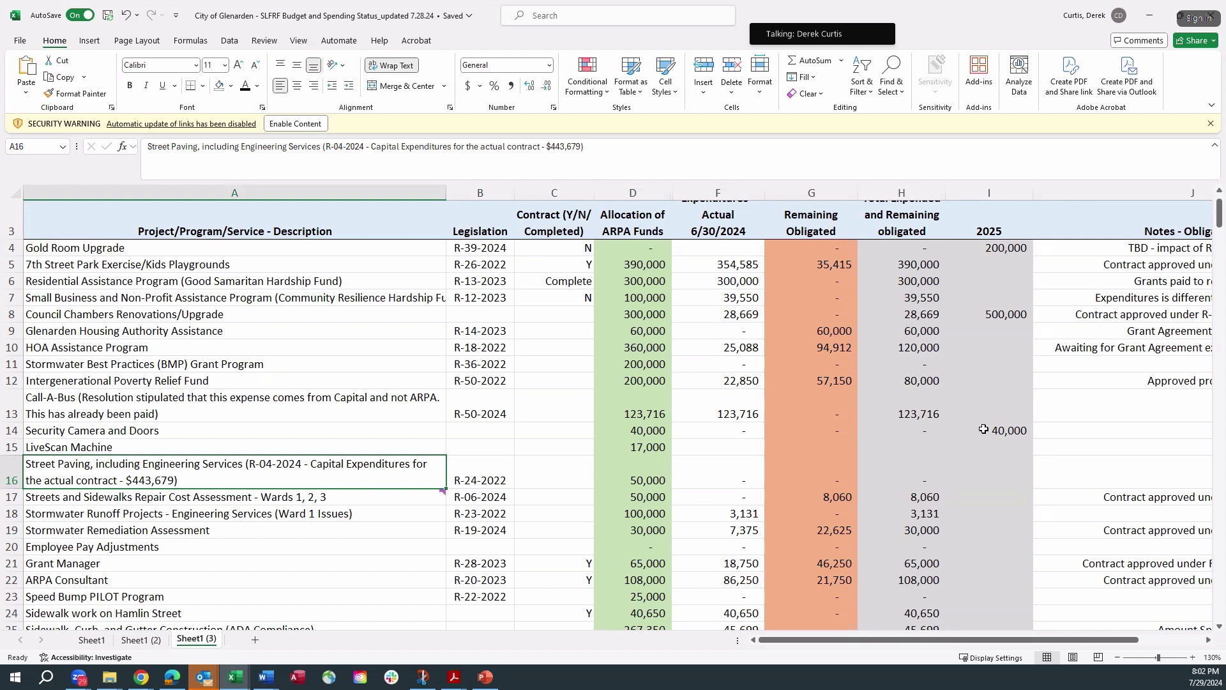
key(Right)
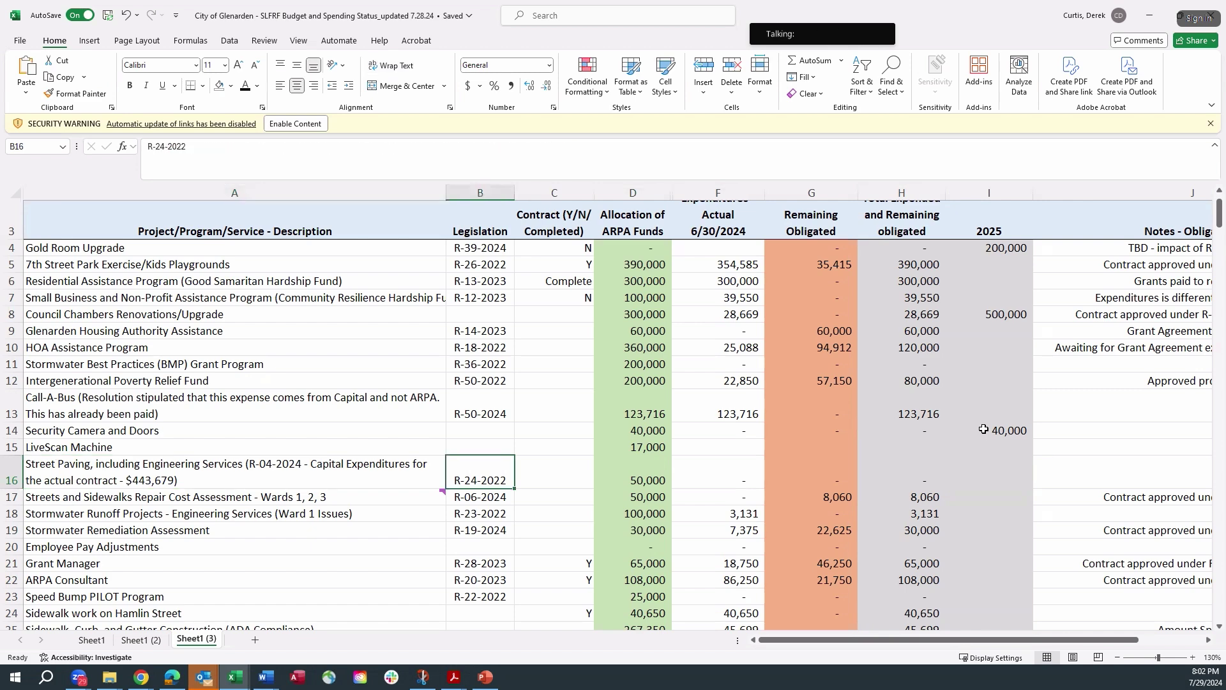
key(Right)
key(Right)
key(Right)
key(Right)
key(Right)
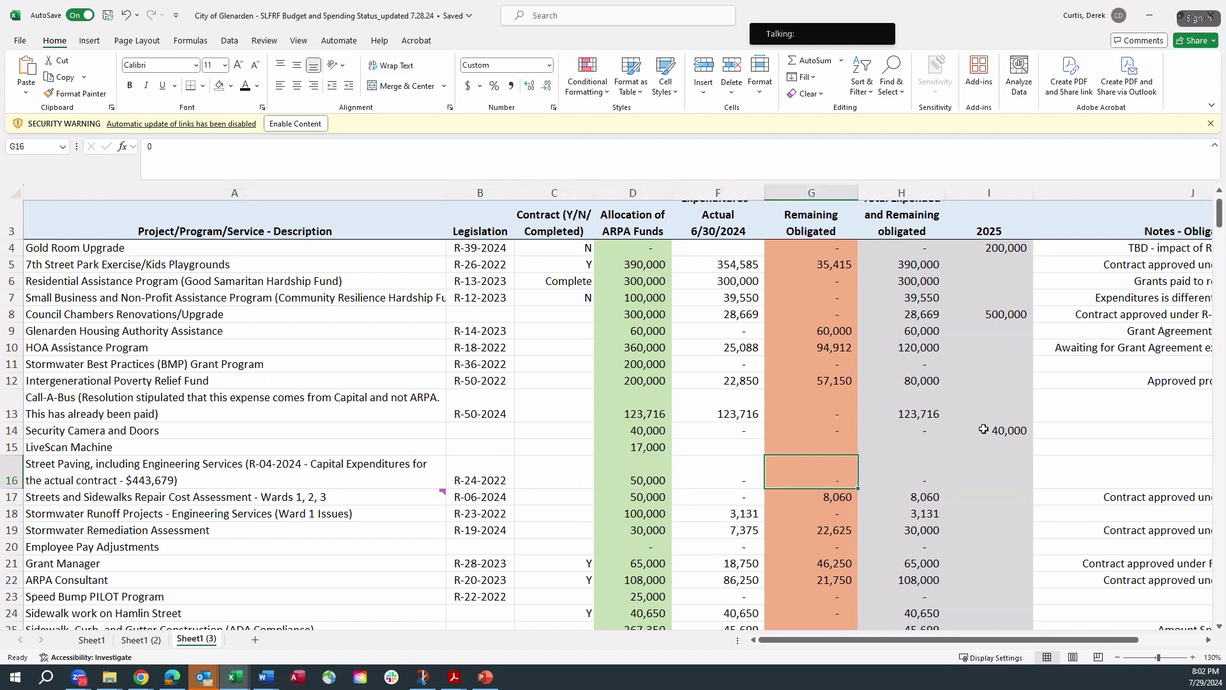
Enter 50000 as the Street Paving project's 2025 amount in I16
key(Right)
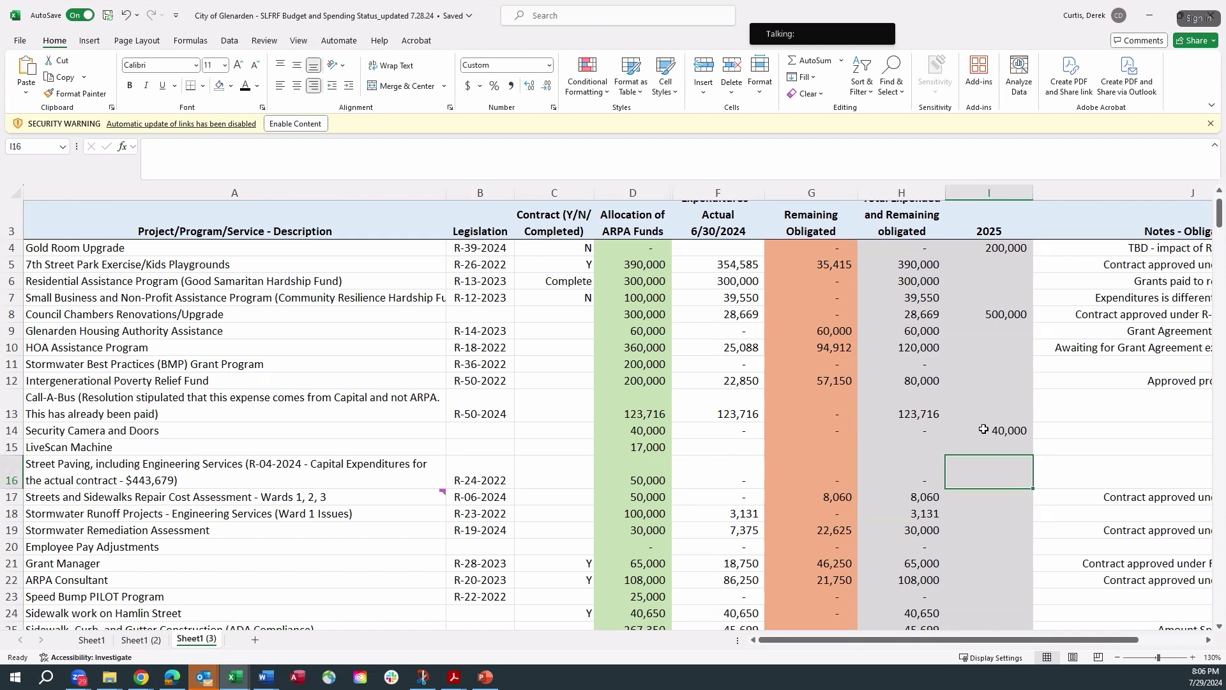
text(50000)
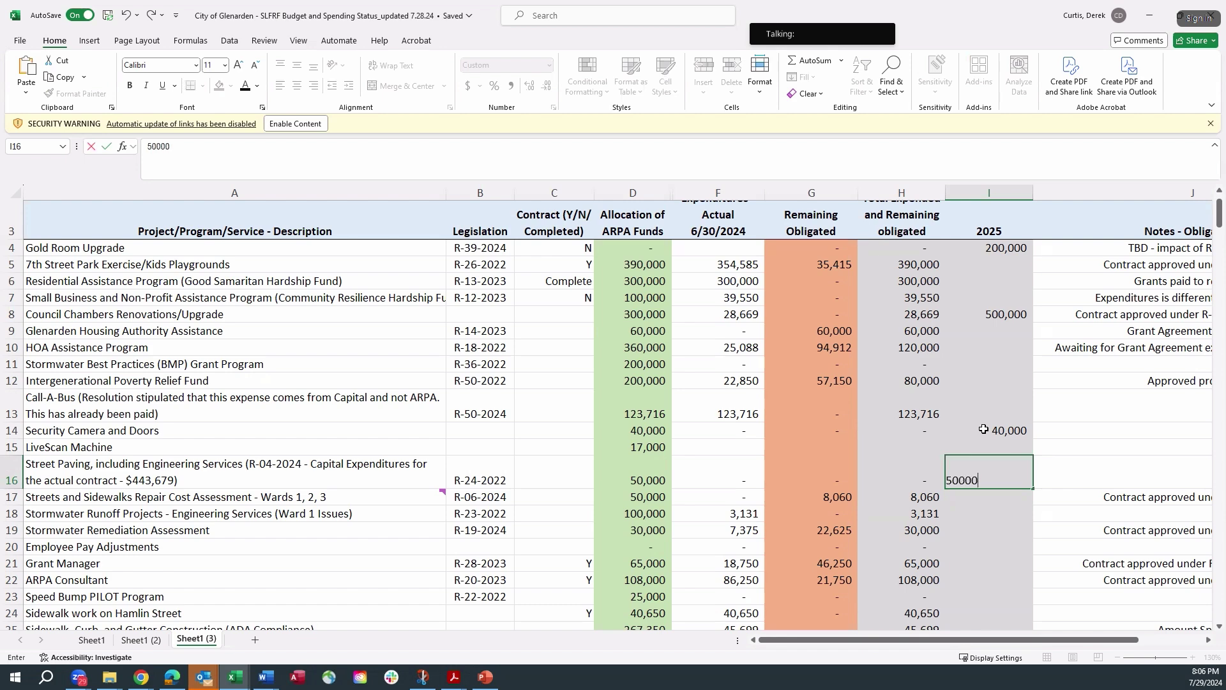
key(Return)
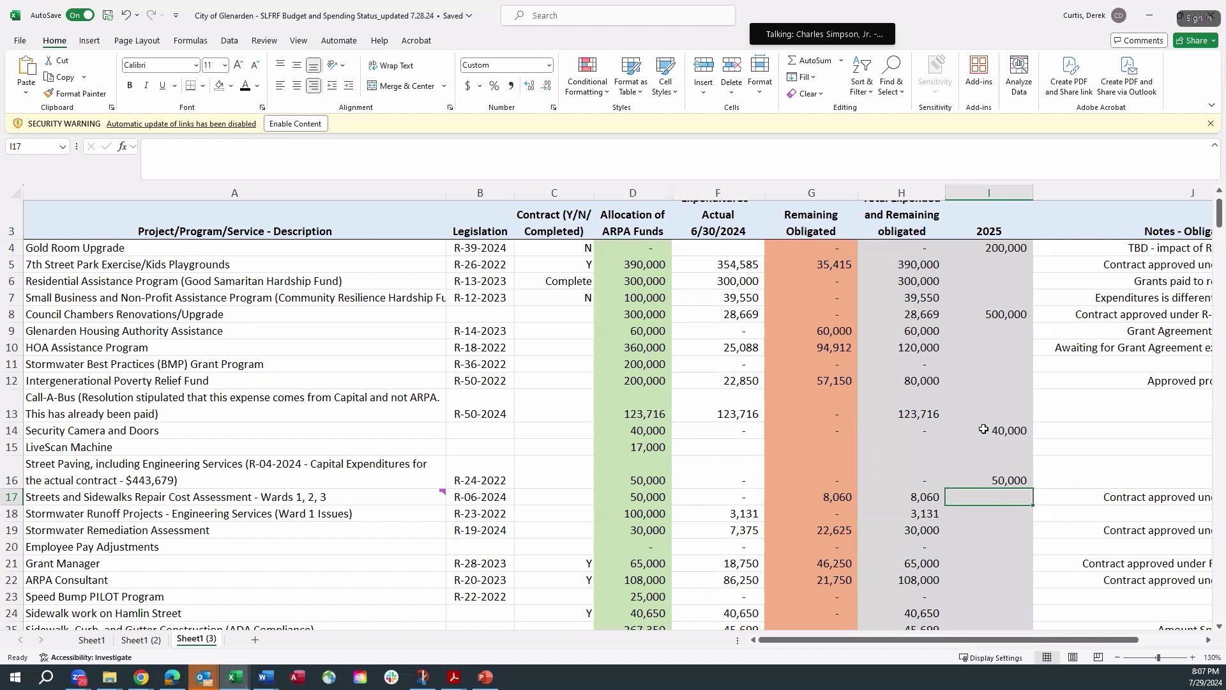
Enter 2025 amounts of 0 for the Streets and Sidewalks Repair Cost Assessment in I17 and 100000 for Stormwater Runoff Projects in I18
text(0)
key(Return)
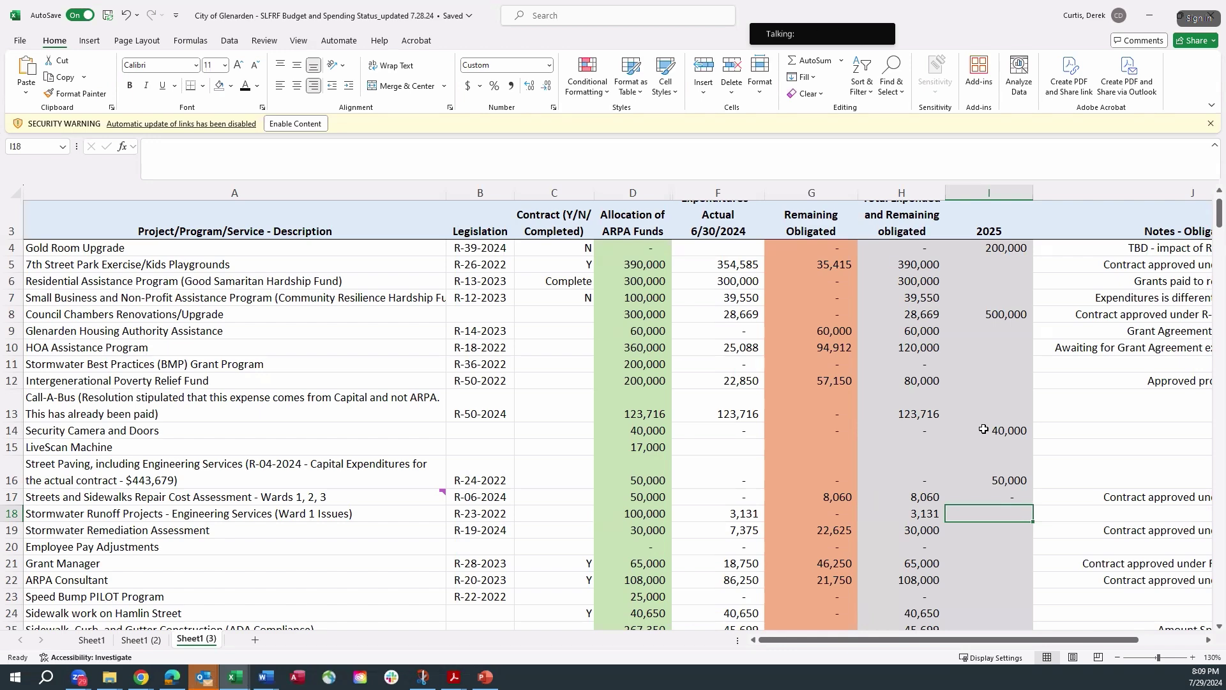
text(100,000)
key(Return)
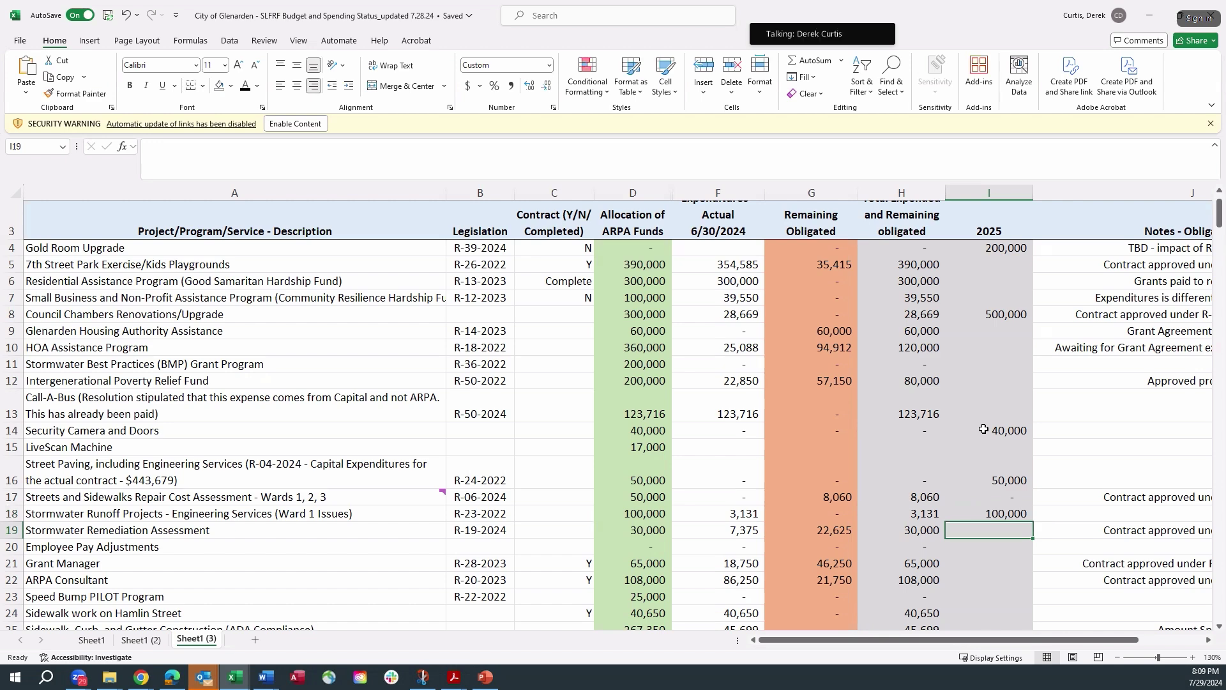
Enter 25000 as the Speed Bump PILOT Program's 2025 amount in I23
key(Down)
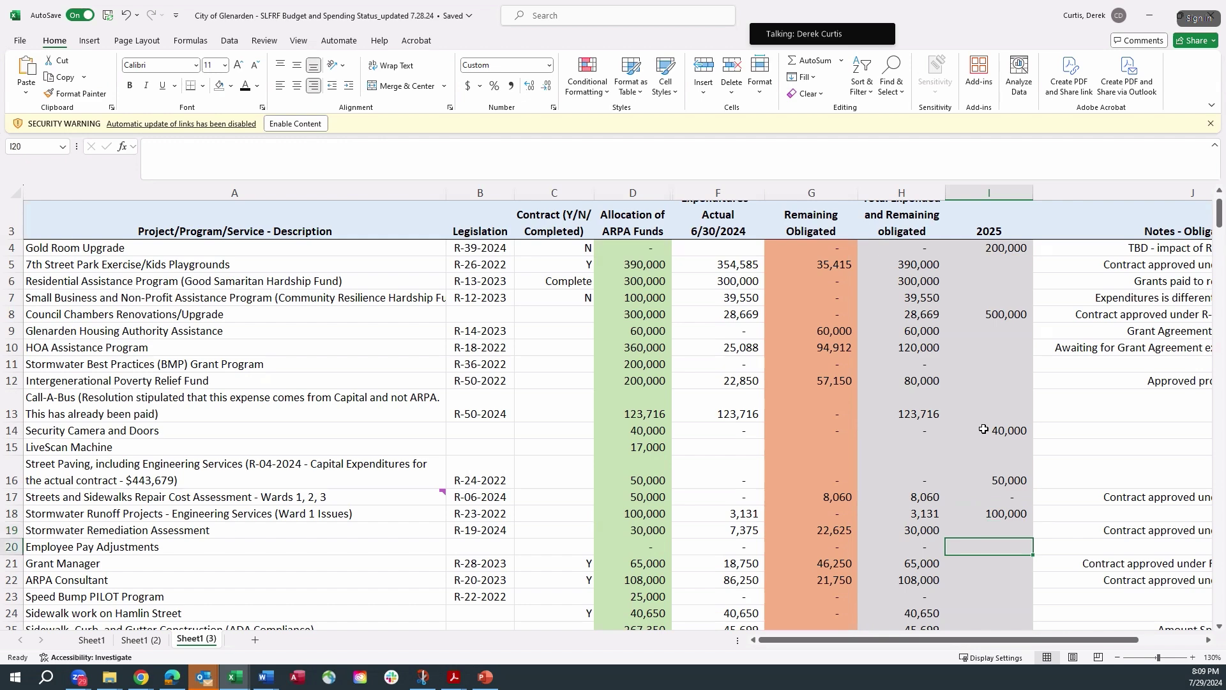
key(Down)
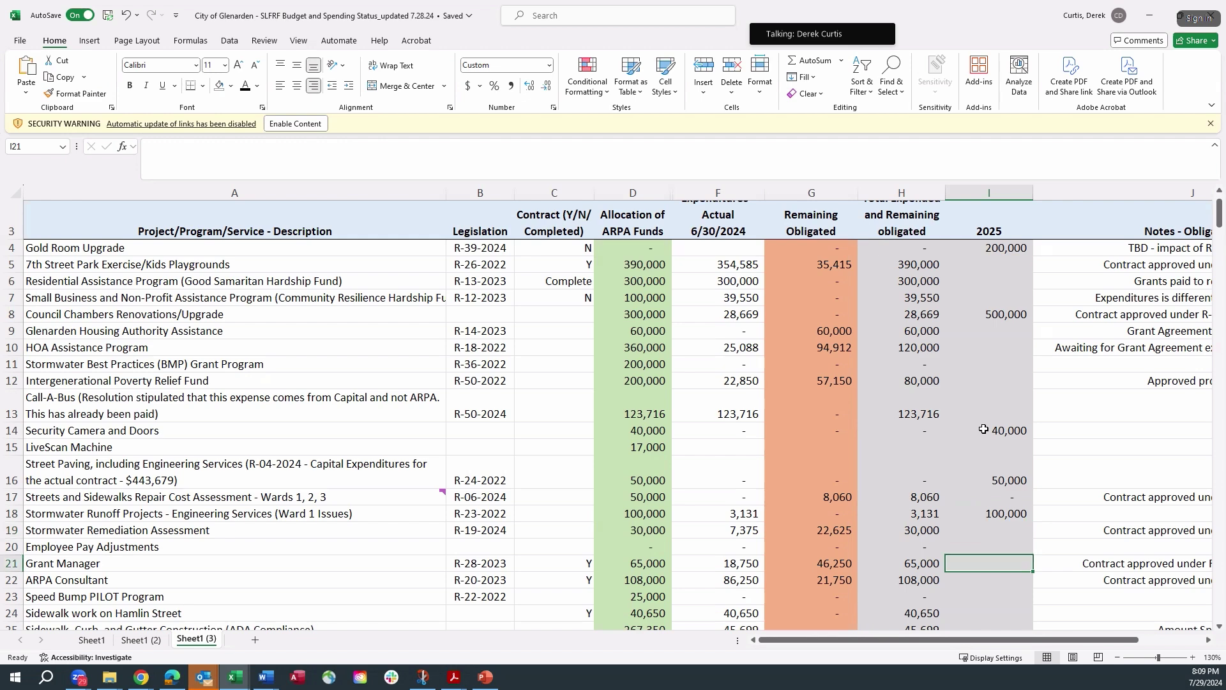
key(Down)
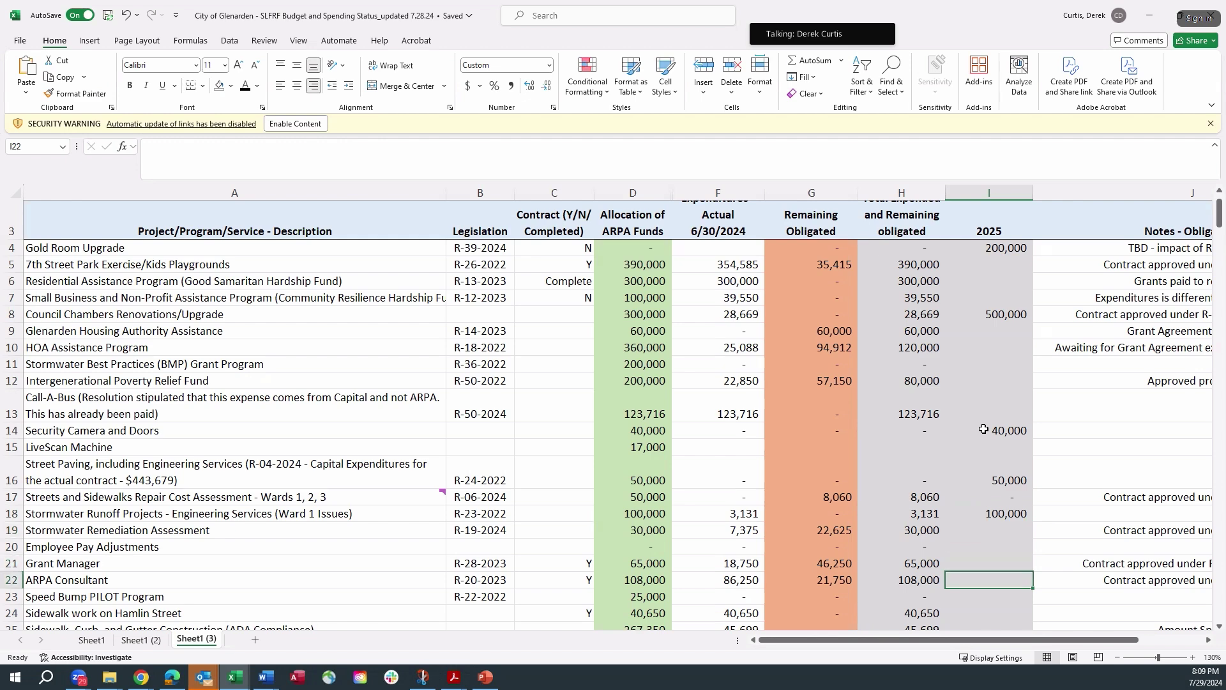
key(Down)
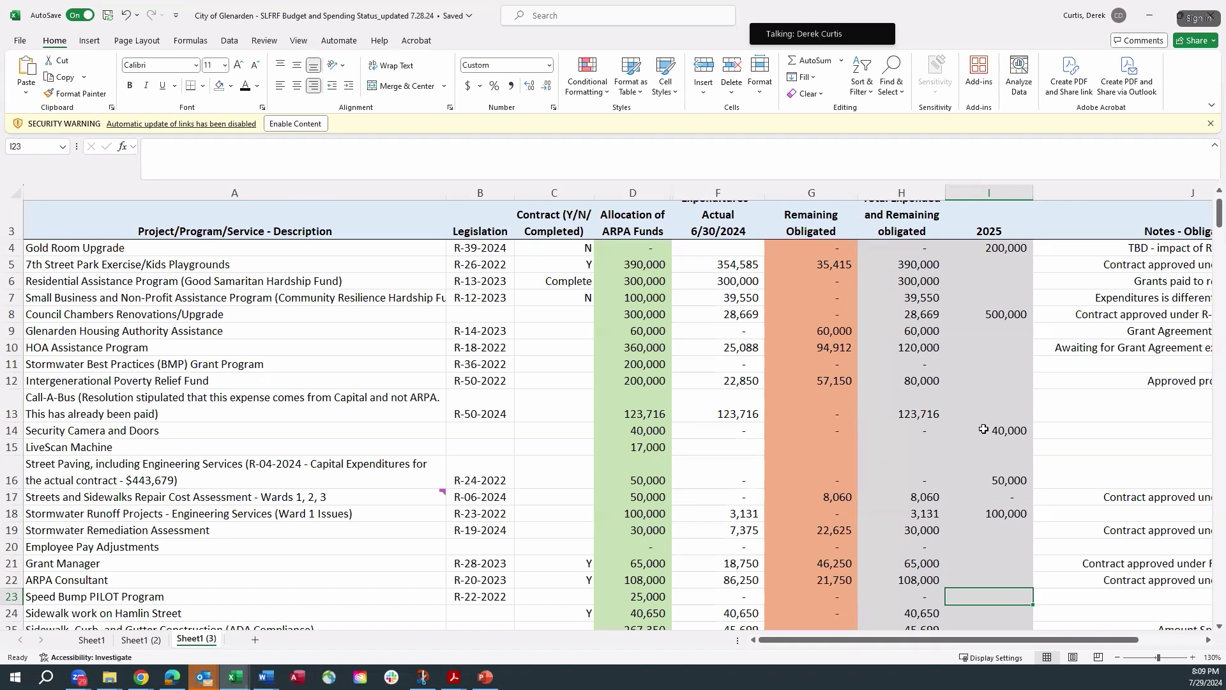
scroll(983, 429, down, 3)
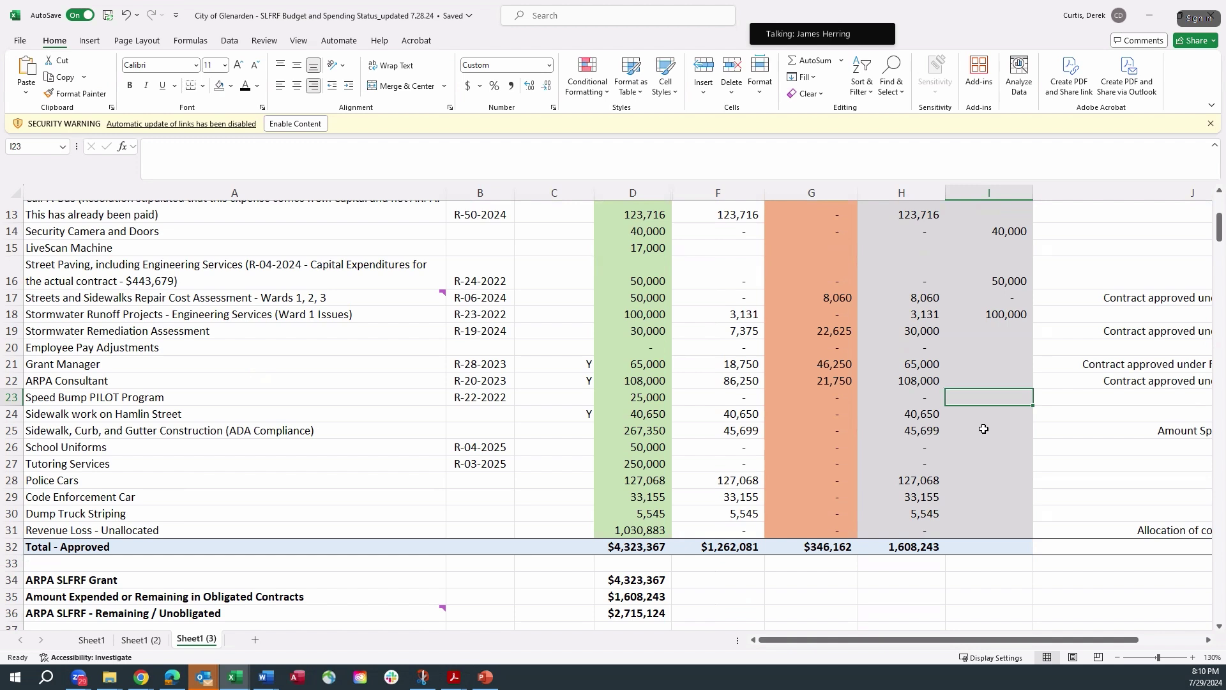
text(25000)
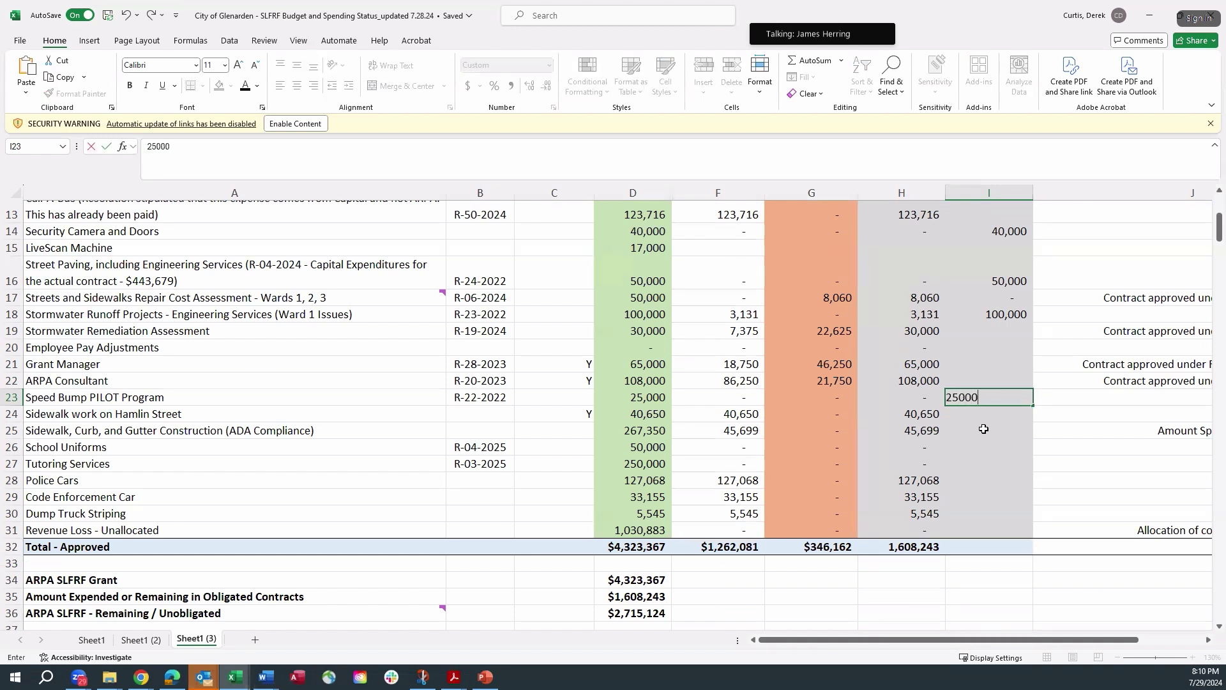
key(Return)
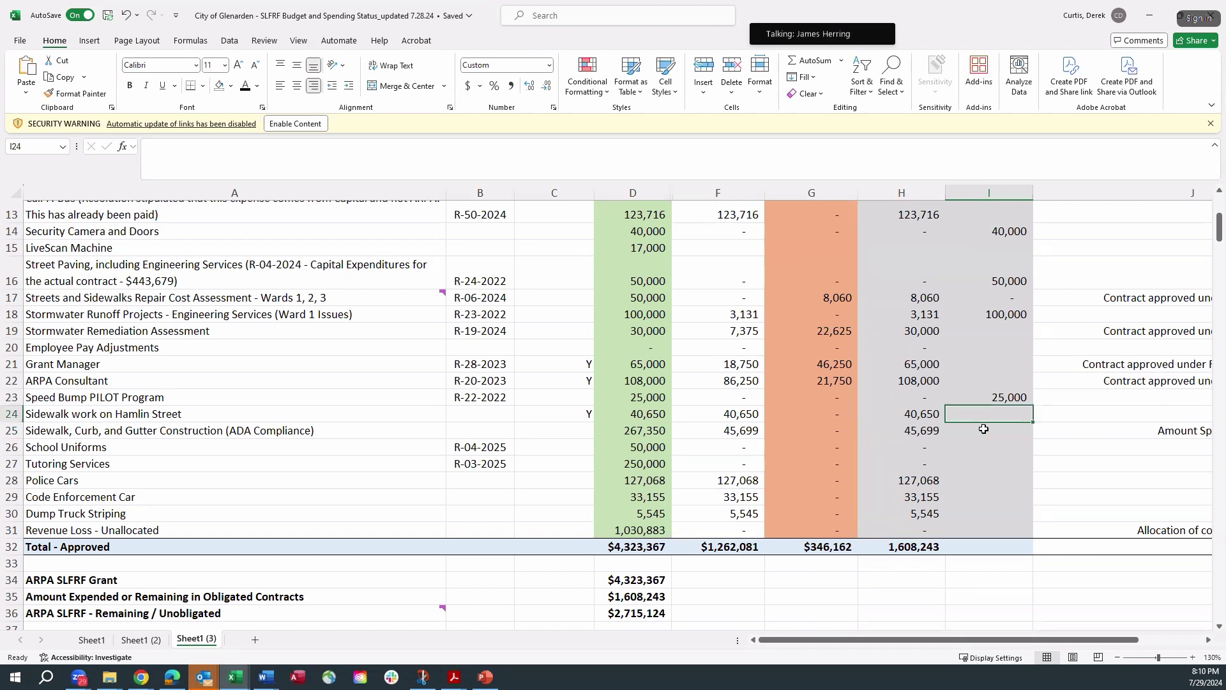
Enter 2025 amounts of 0 for both sidewalk projects in I24 and I25, and 50000 for School Uniforms in I26
text(0)
key(Return)
text(0)
key(Return)
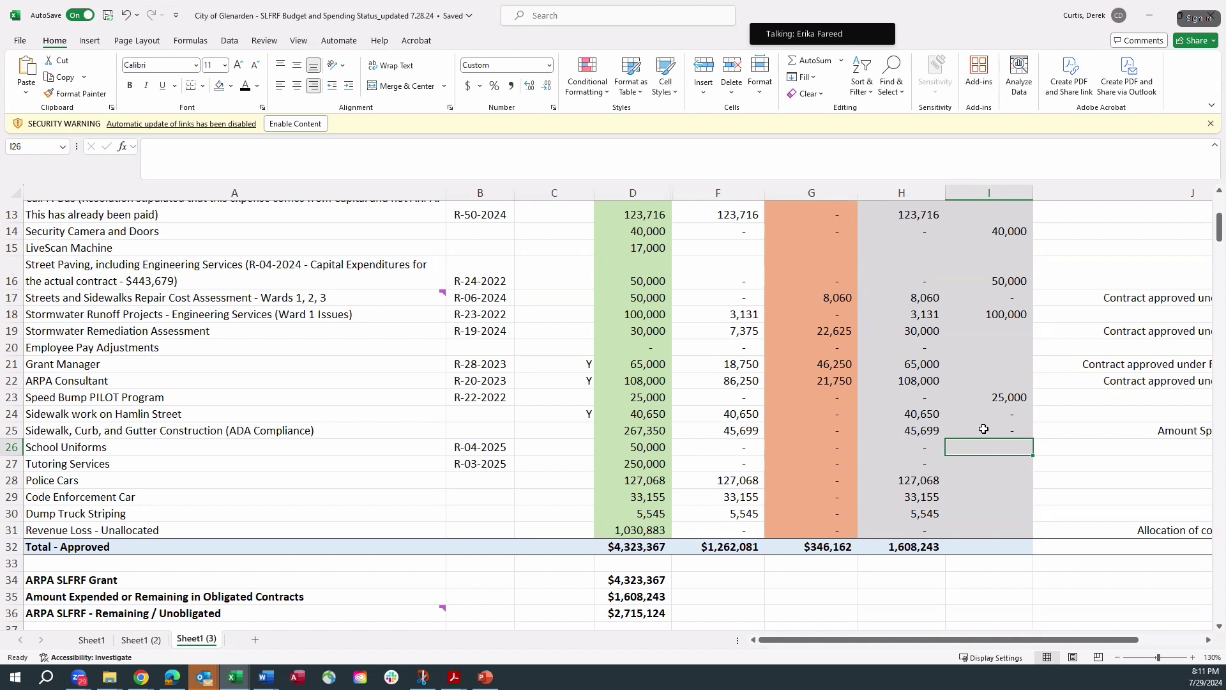
text(50000)
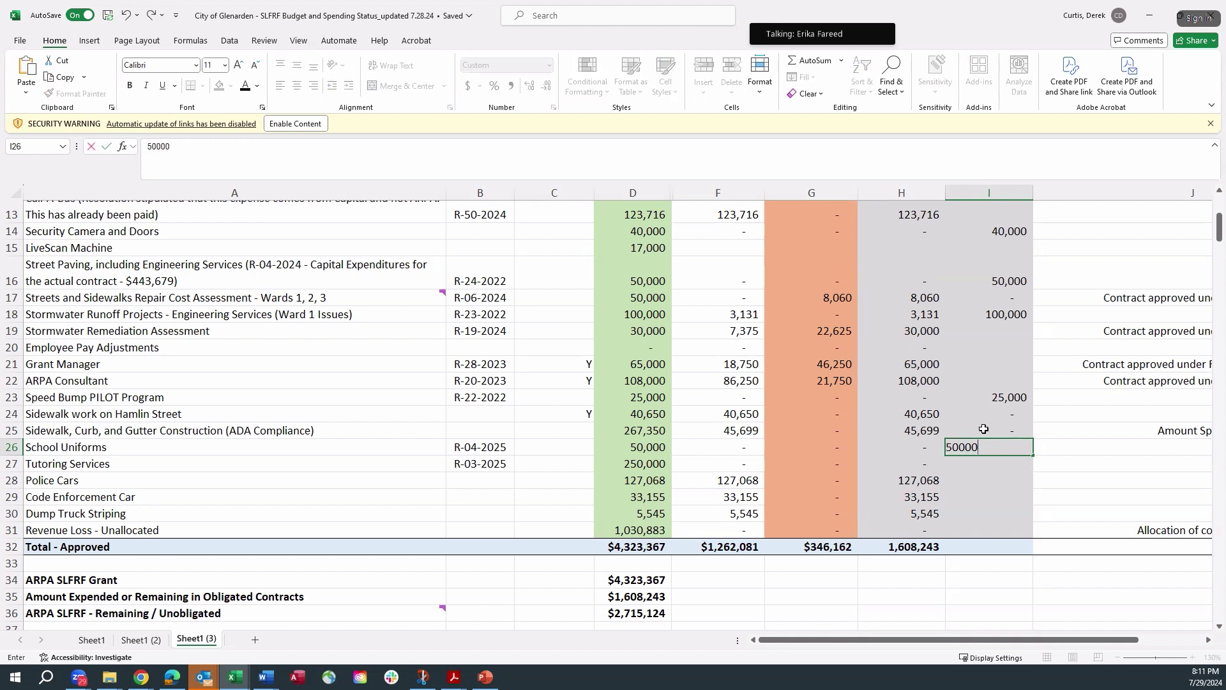
key(Return)
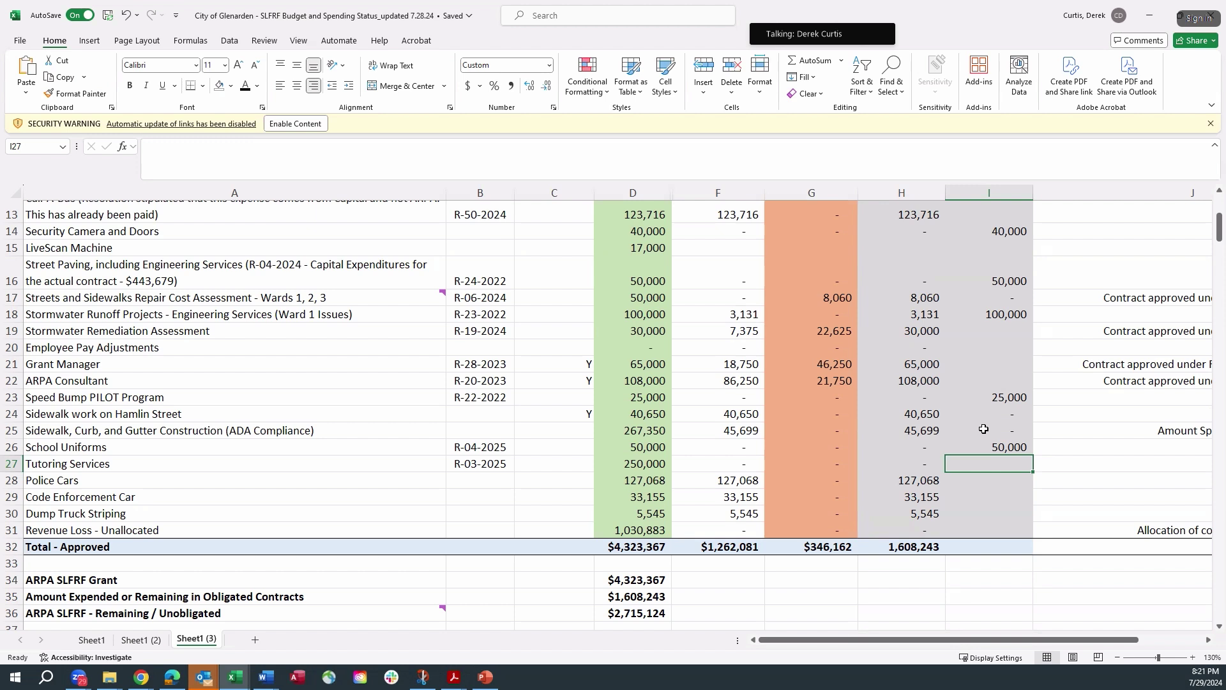
Enter 250000 as the Tutoring Services 2025 amount in I27
text(250)
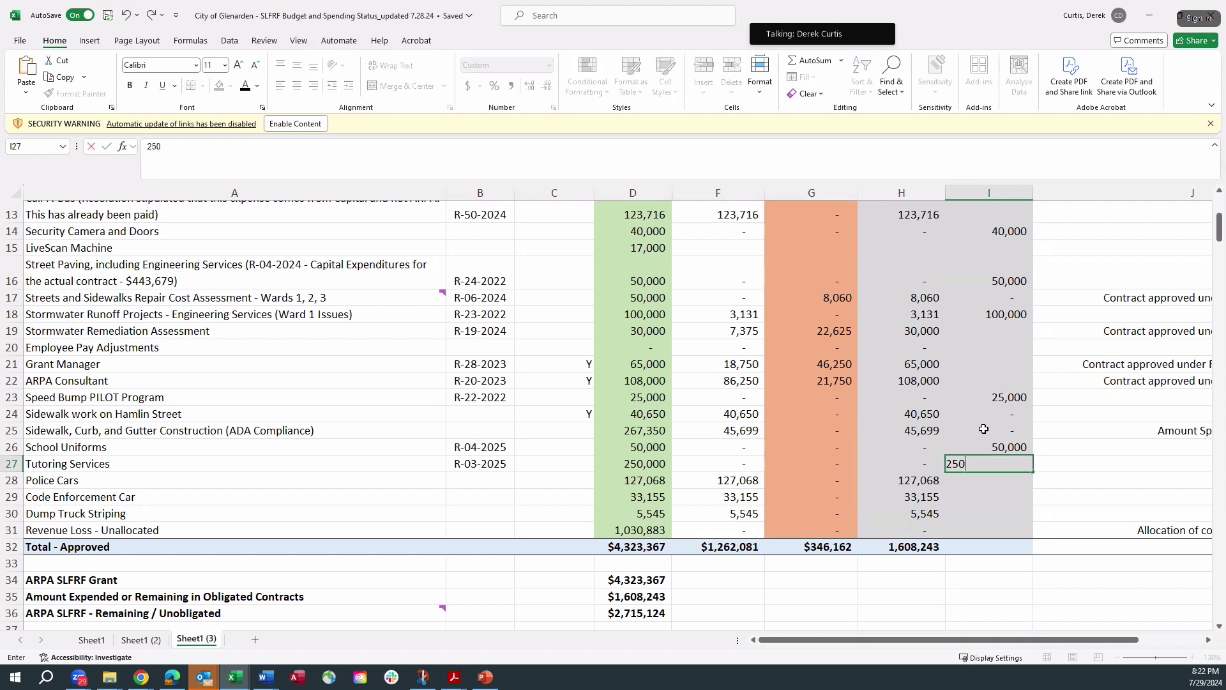
text(00)
key(Return)
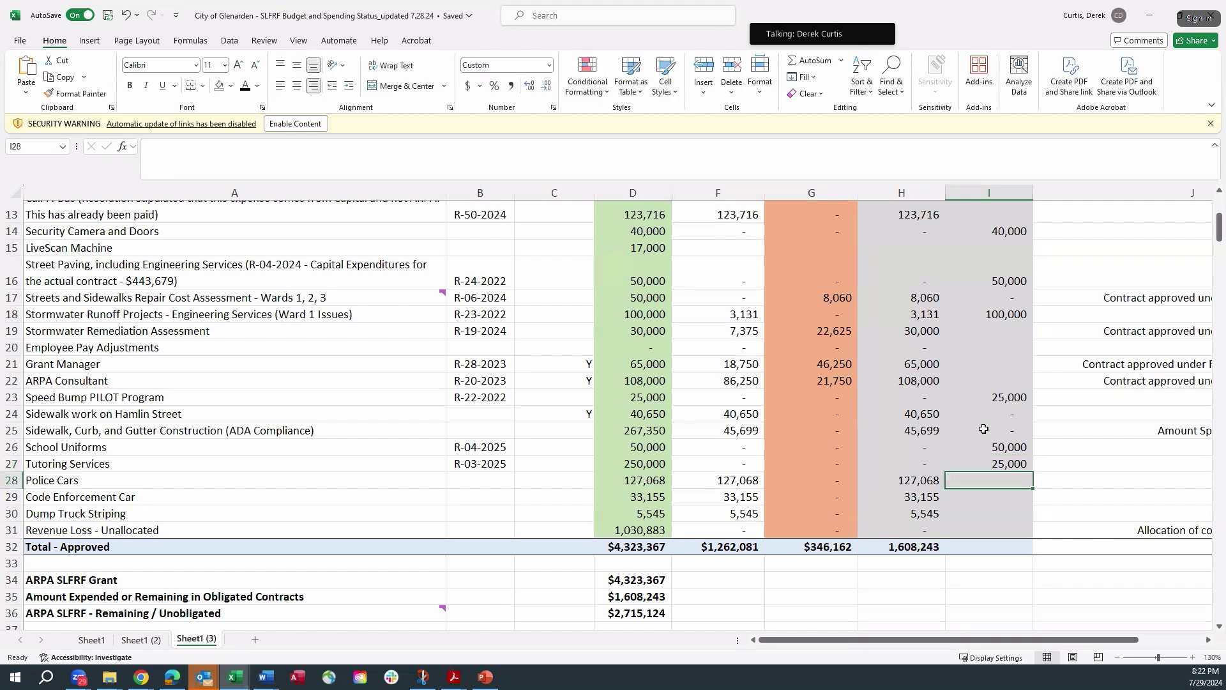
key(Up)
text(250000)
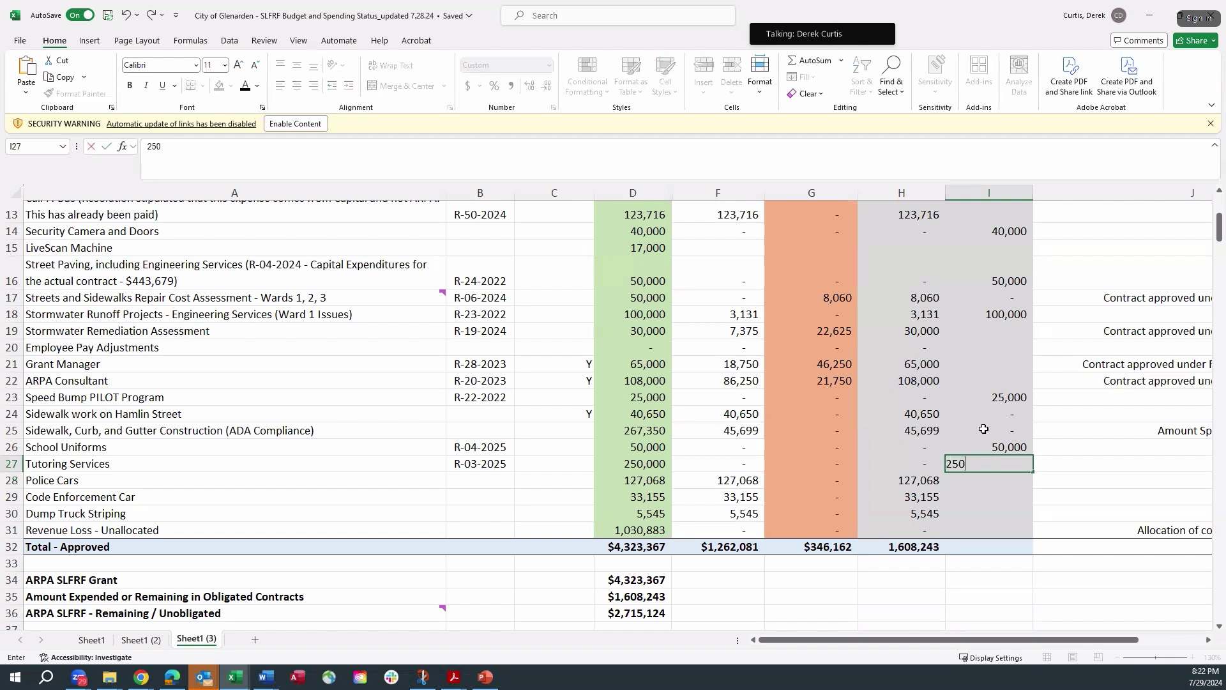
key(Return)
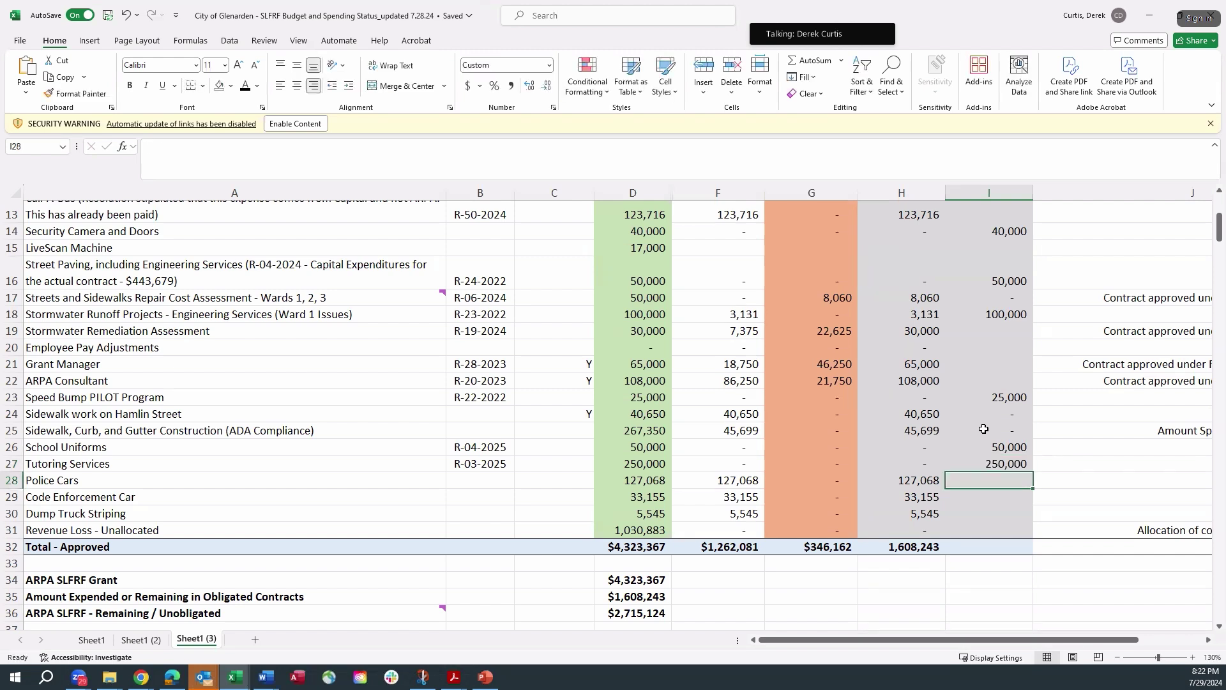
Examine the remaining rows down to Revenue Loss and the actual expenditures for Tutoring Services and Police Cars in F27 and F28
key(Down)
key(Down)
key(Down)
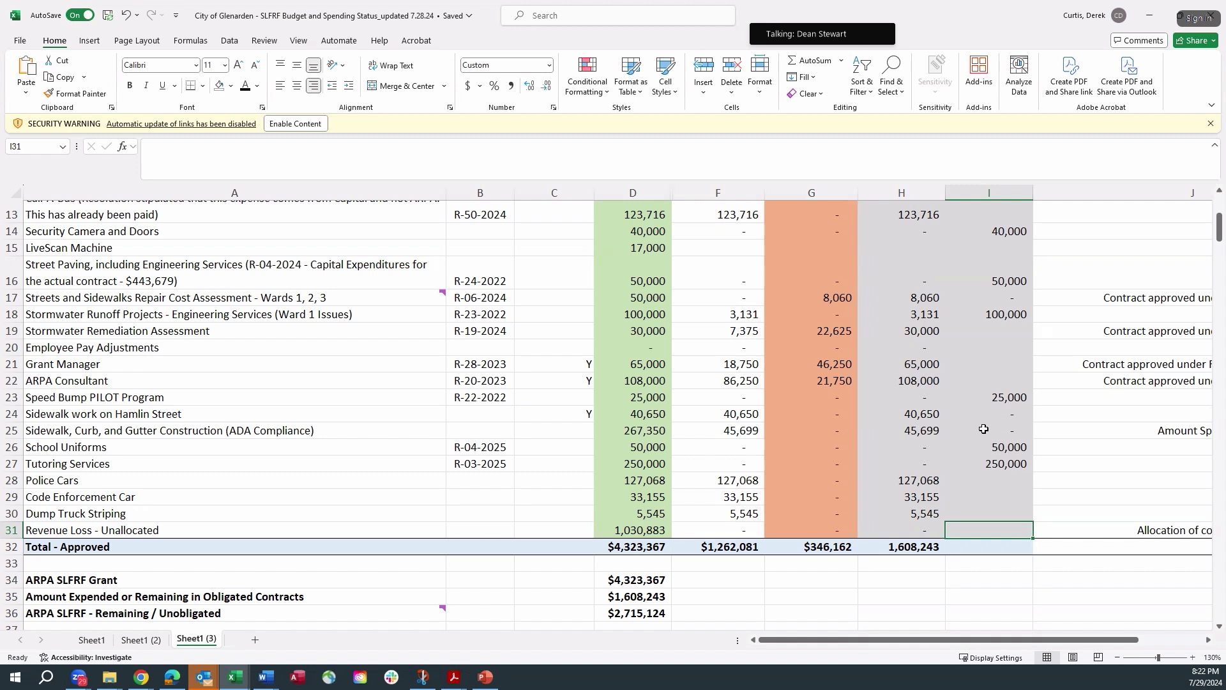
key(Left)
key(Up)
key(Up)
key(Left)
key(Left)
key(Up)
key(Up)
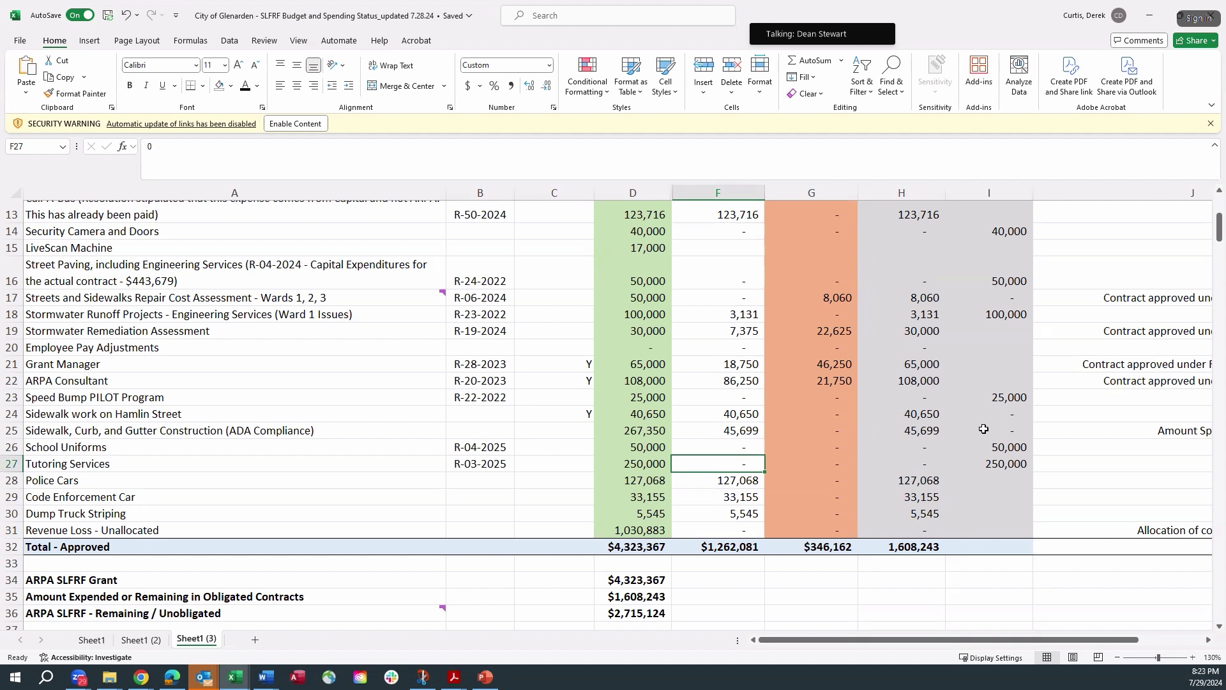
key(Down)
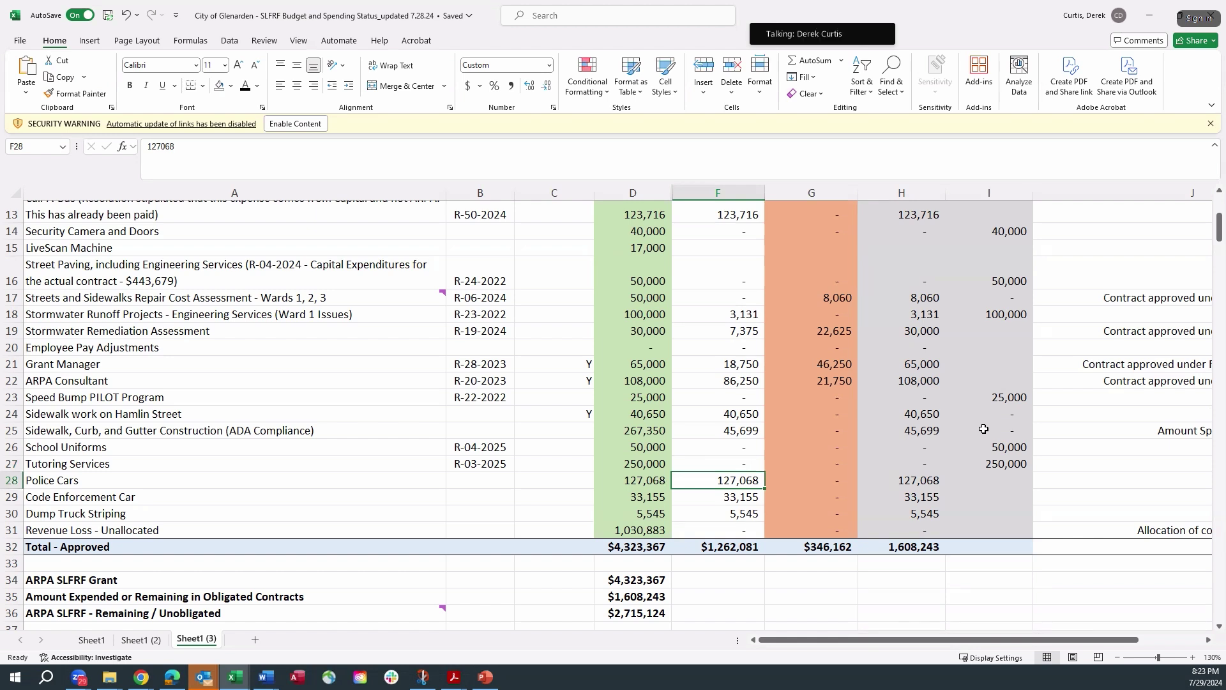
Enter 86,332 as the Police Cars 2025 amount in I28
key(Right)
key(Right)
key(Right)
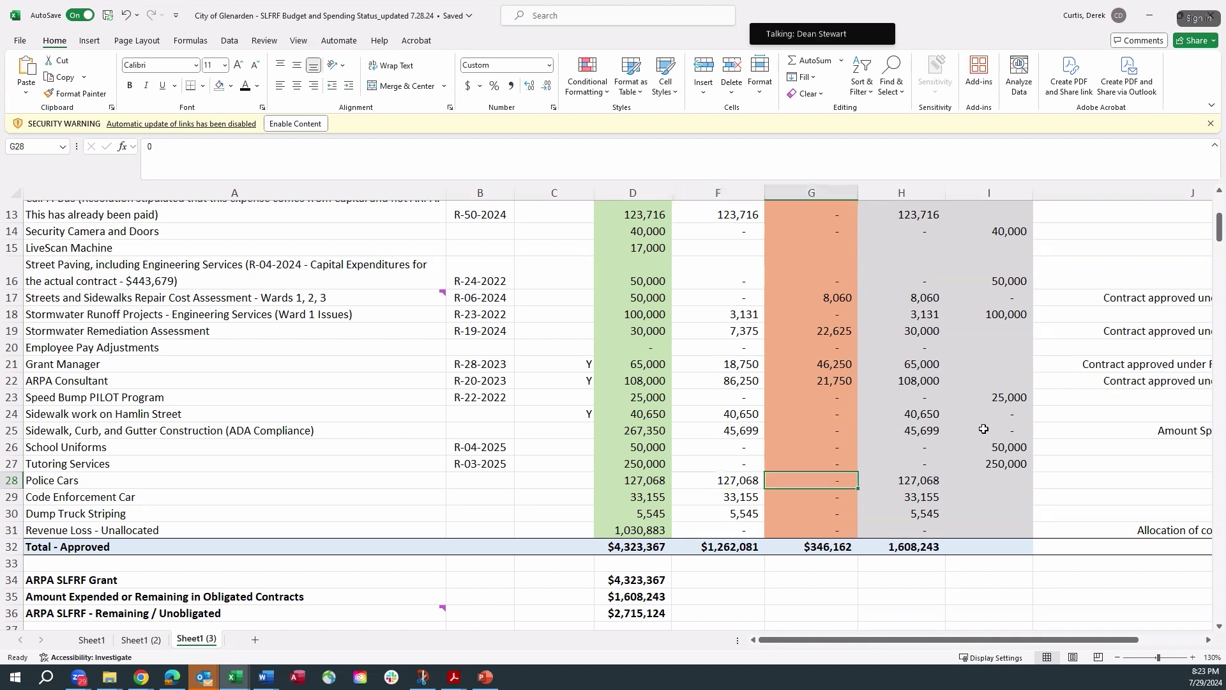
text(26)
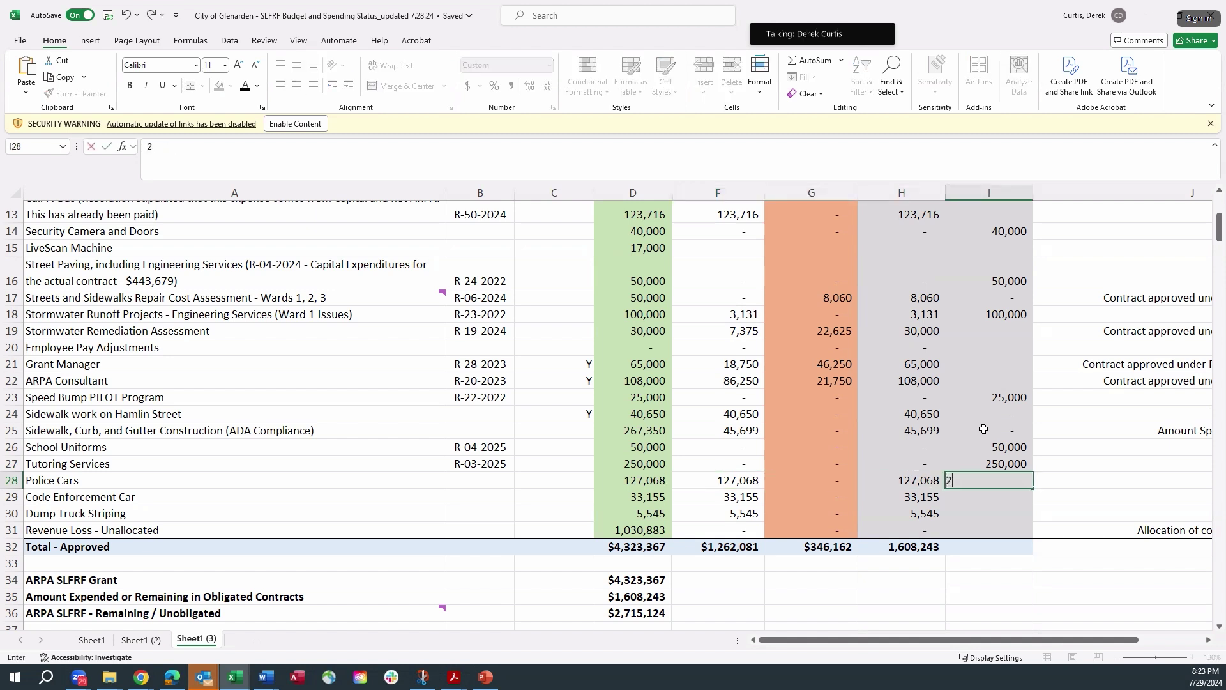
key(BackSpace)
key(BackSpace)
text(86,332)
key(Return)
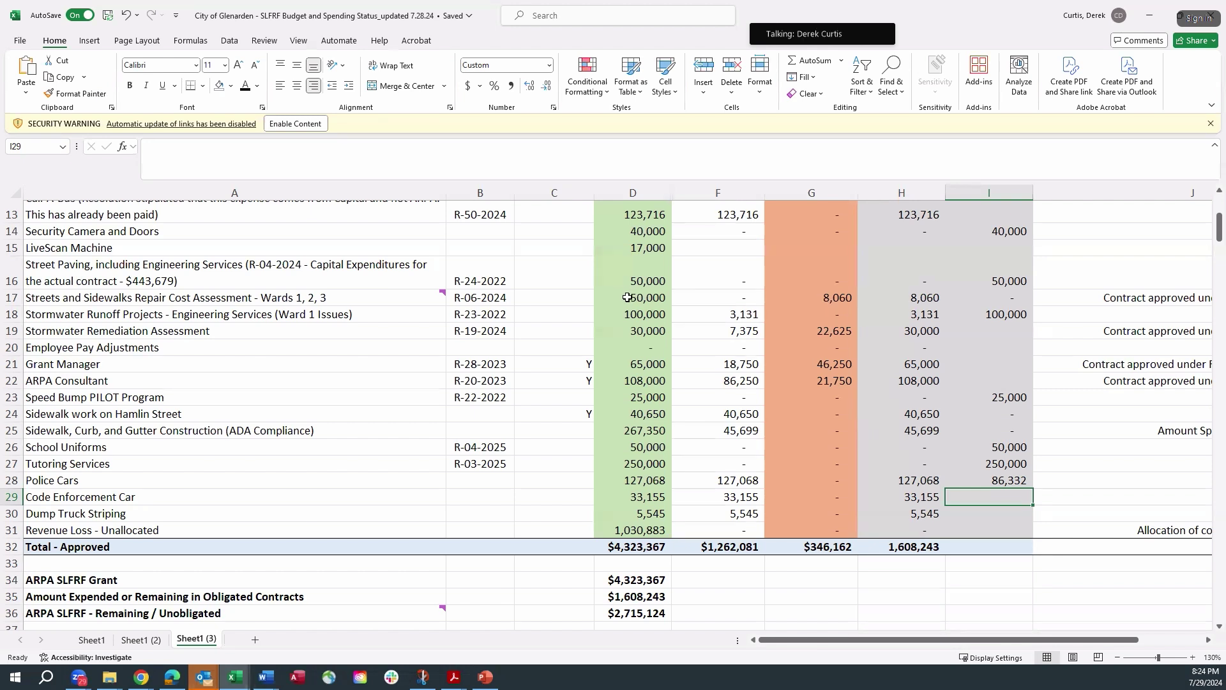
Enter 0 as the 2025 amount for Stormwater Remediation Assessment, Employee Pay Adjustments, Grant Manager and ARPA Consultant in I19 through I22
scroll(627, 297, up, 1)
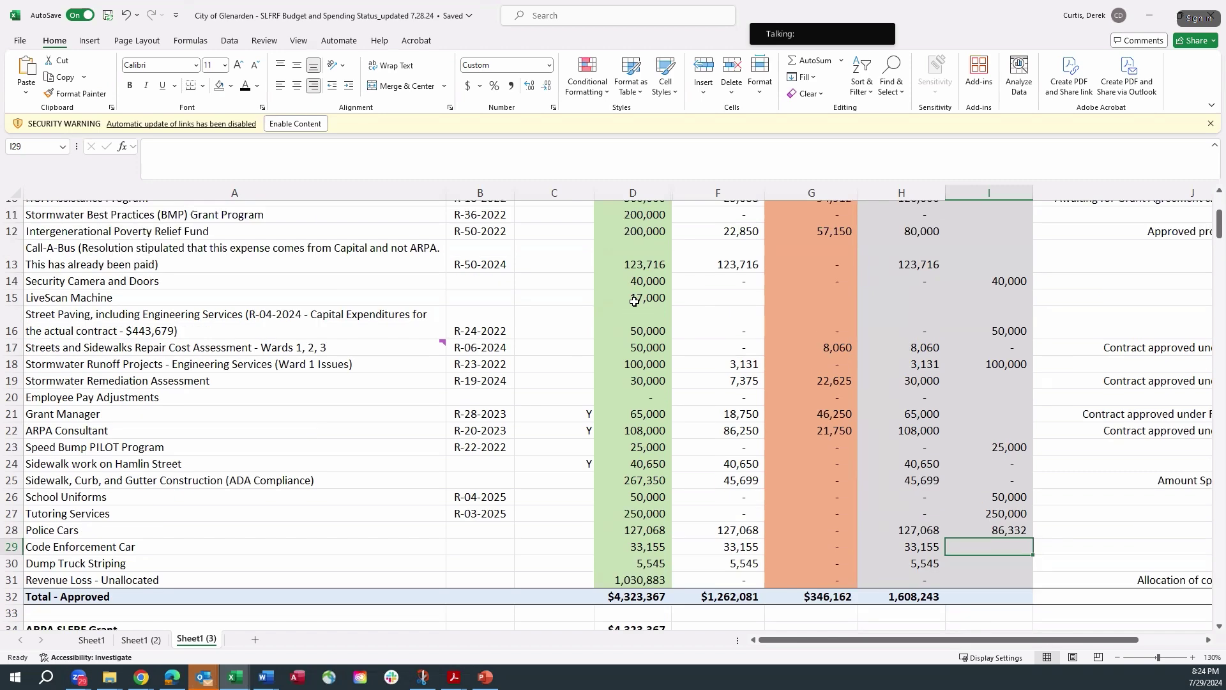
click(1013, 382)
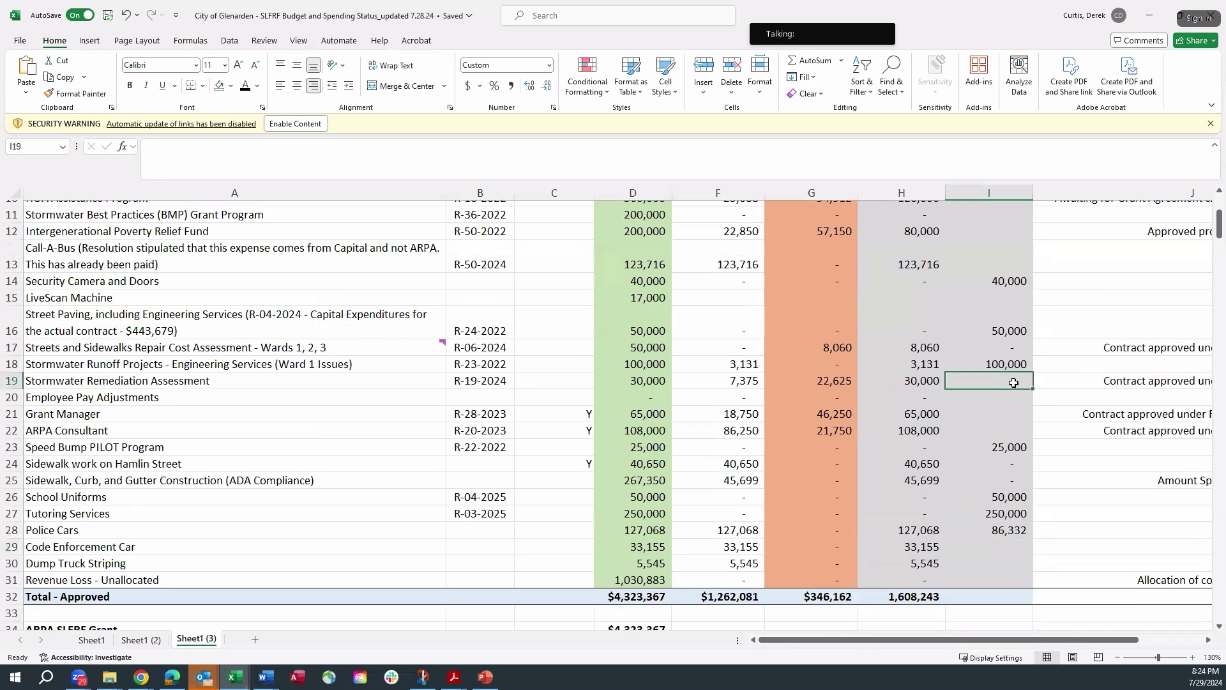
text(0)
key(Return)
text(0)
key(Return)
text(0)
key(Return)
text(0)
key(Return)
Enter 0 as the 2025 amount for Code Enforcement Car, Dump Truck Striping and Revenue Loss in I29 through I31
key(Return)
key(Return)
key(Return)
key(Return)
key(Return)
key(Return)
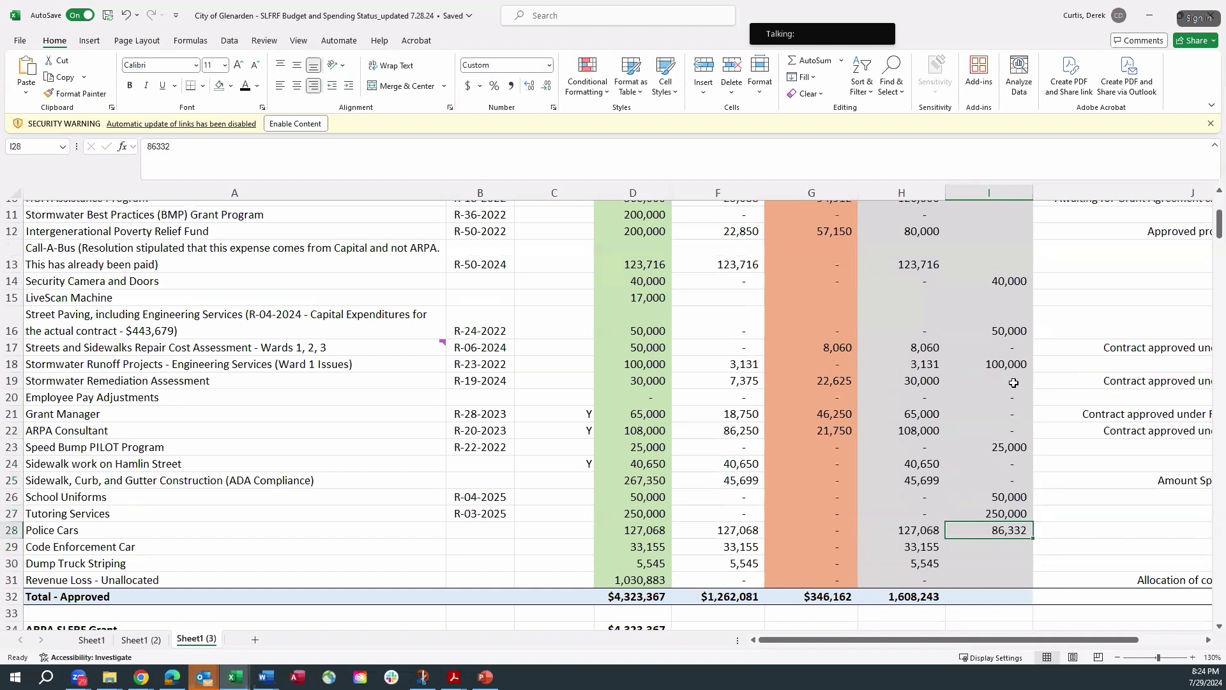
text(0)
key(Return)
text(0)
key(Return)
text(0)
Enter 0 as the LiveScan Machine's 2025 amount in I15
key(Up)
key(Up)
key(Up)
key(Up)
key(Up)
key(Up)
key(Up)
key(Up)
key(Up)
key(Up)
key(Up)
key(Up)
key(Up)
key(Up)
key(Up)
key(Up)
key(Up)
key(Up)
key(Down)
key(Down)
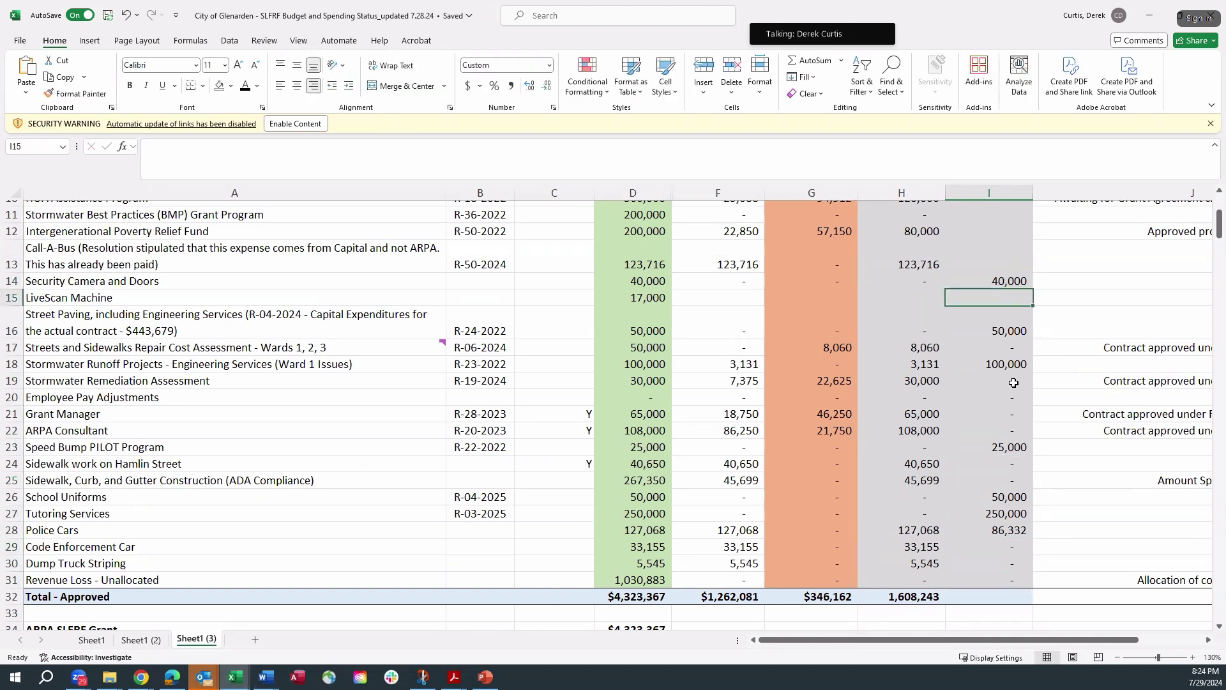
text(0)
key(Return)
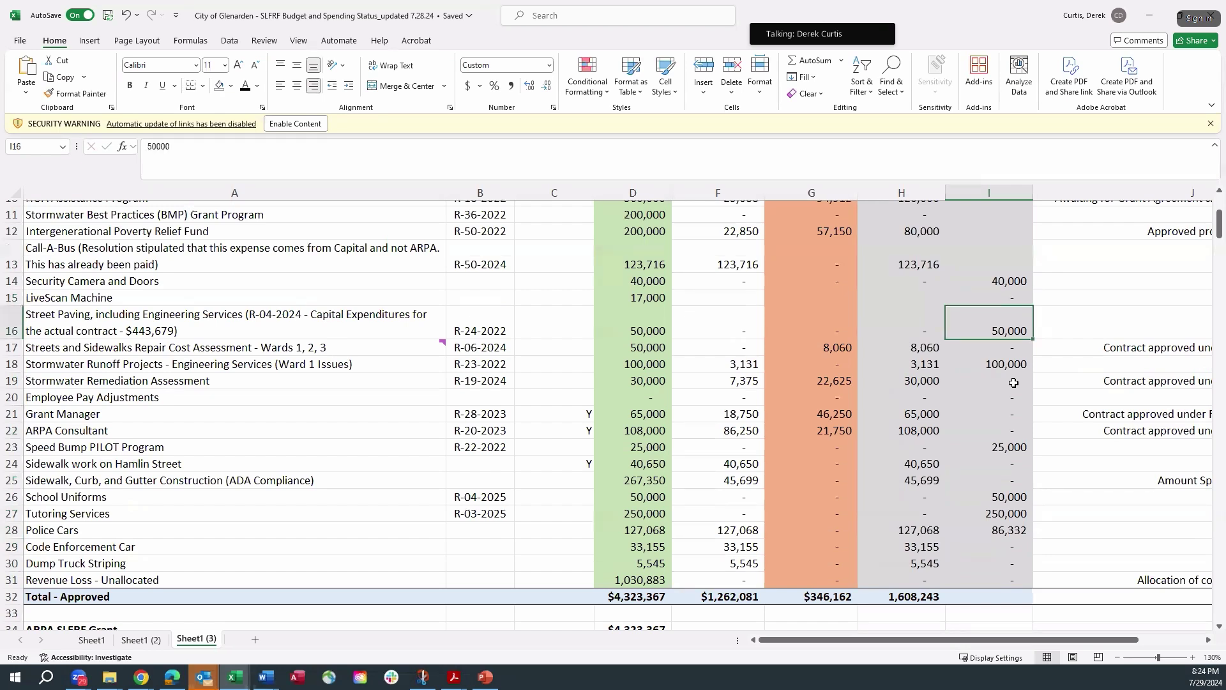
Fill the empty 2025 cells from Call-A-Bus up to Glenarden Housing Authority Assistance, I13 through I9, with 0
key(Up)
key(Up)
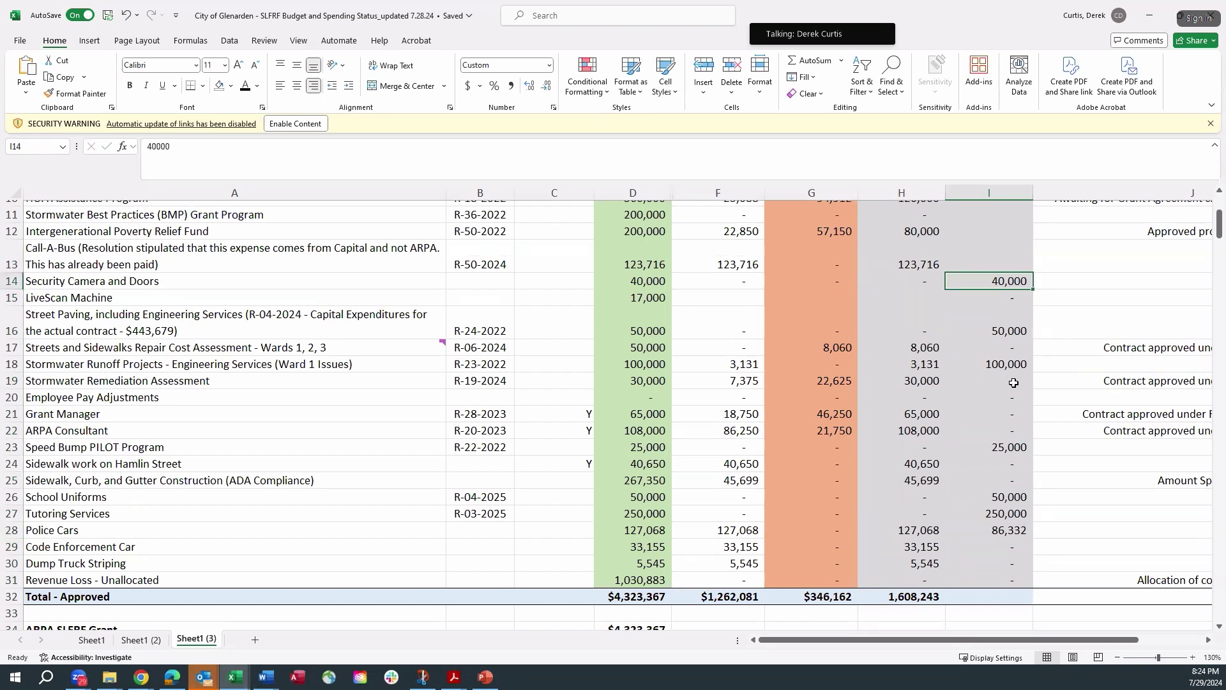
key(Up)
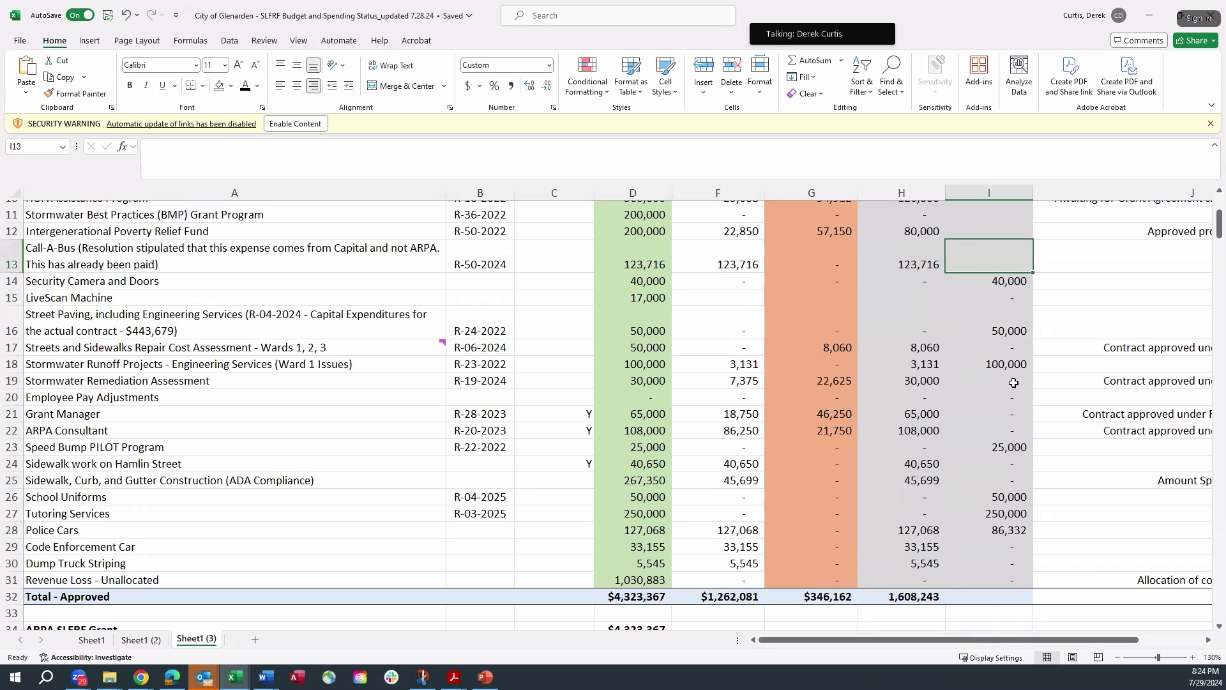
scroll(1013, 383, up, 3)
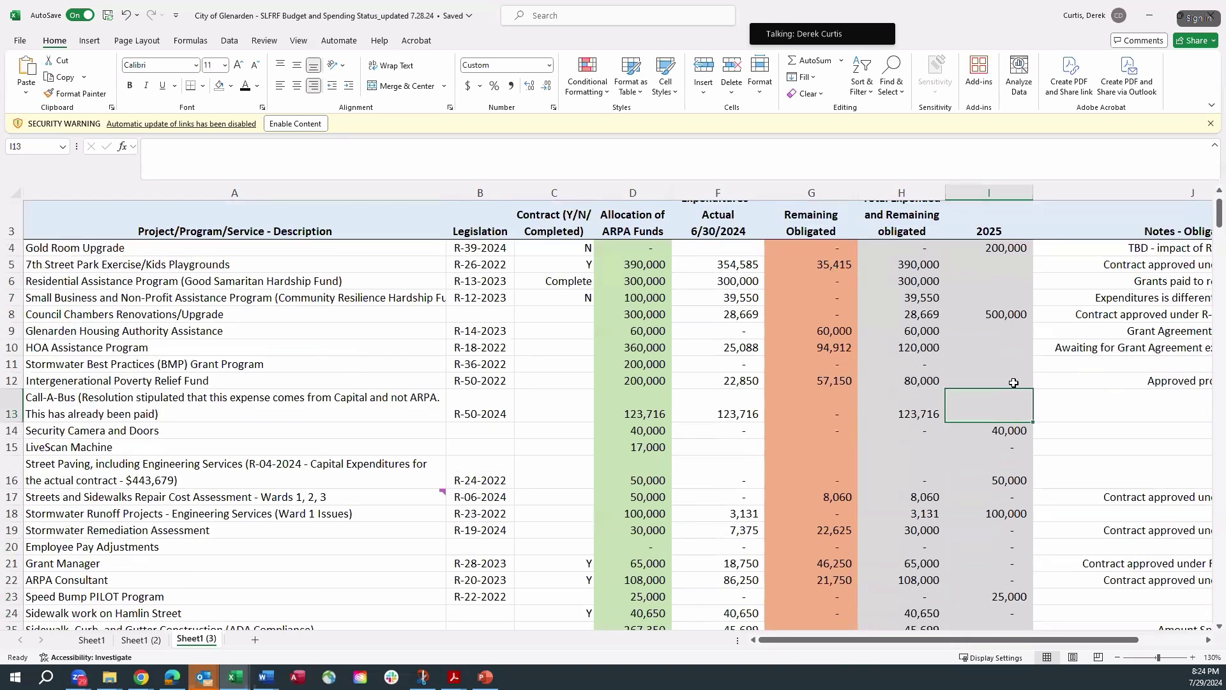
key(Up)
key(Up)
key(Up)
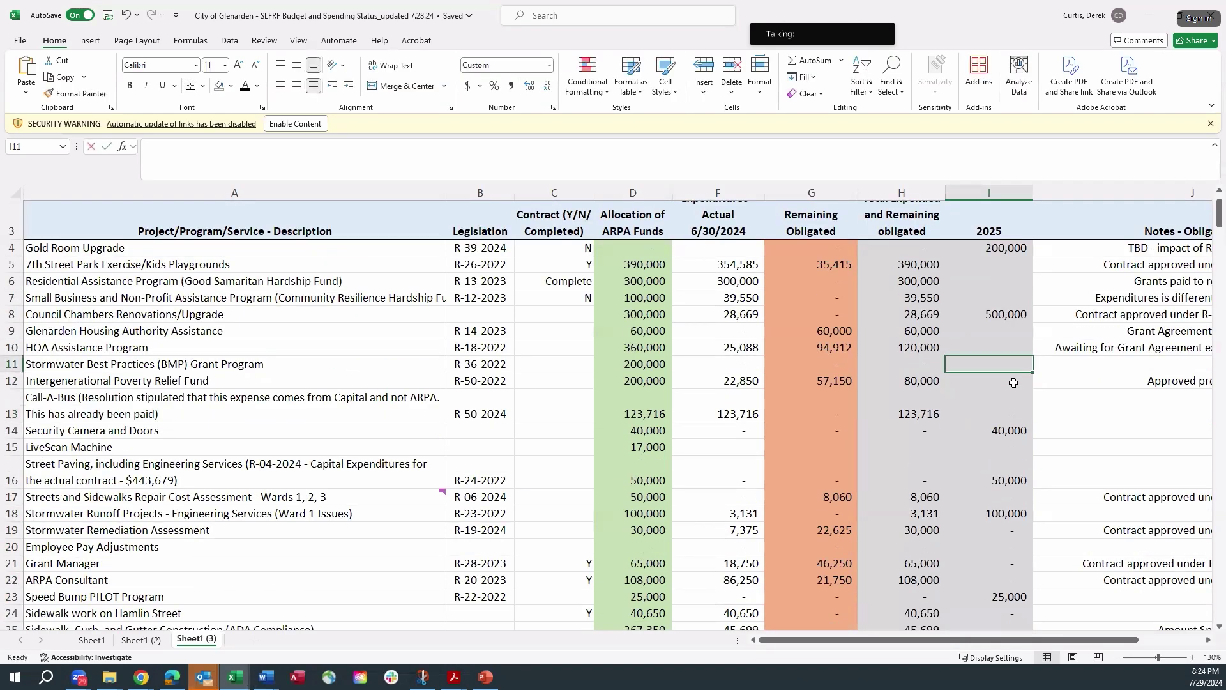
key(Up)
key(Up)
key(Up)
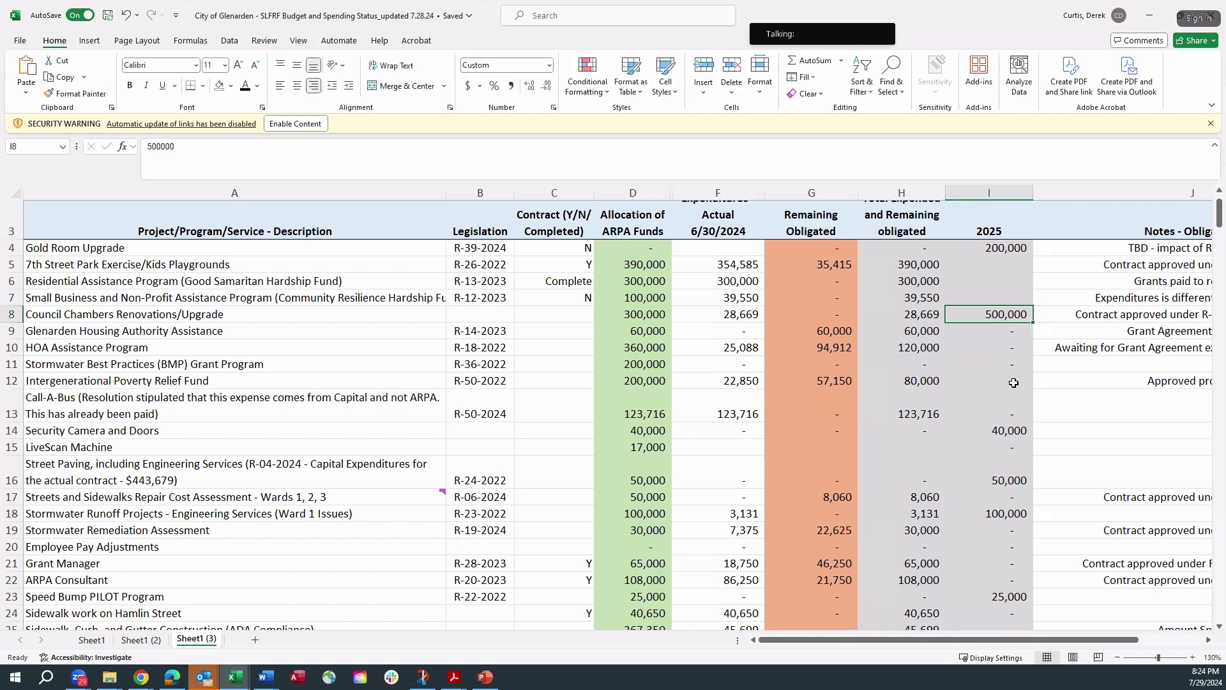
Enter 0 as the 2025 amount for the Small Business, Residential Assistance and 7th Street Park projects in I7 through I5
key(Up)
key(Up)
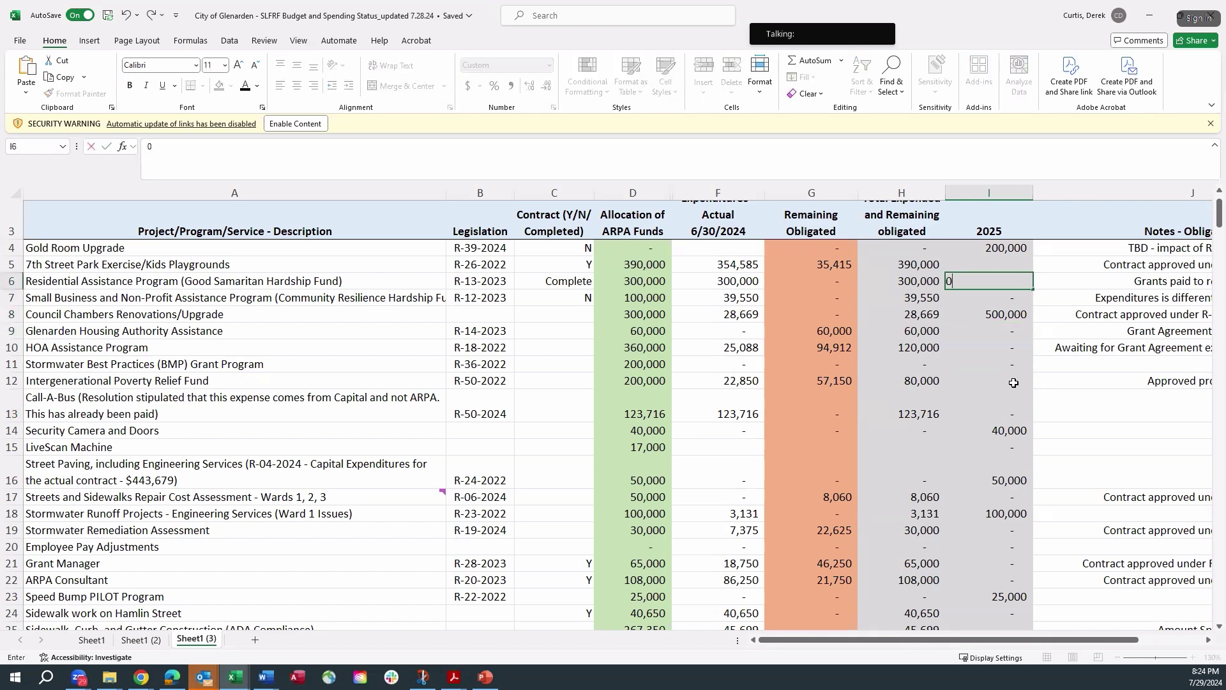
text(0)
key(Return)
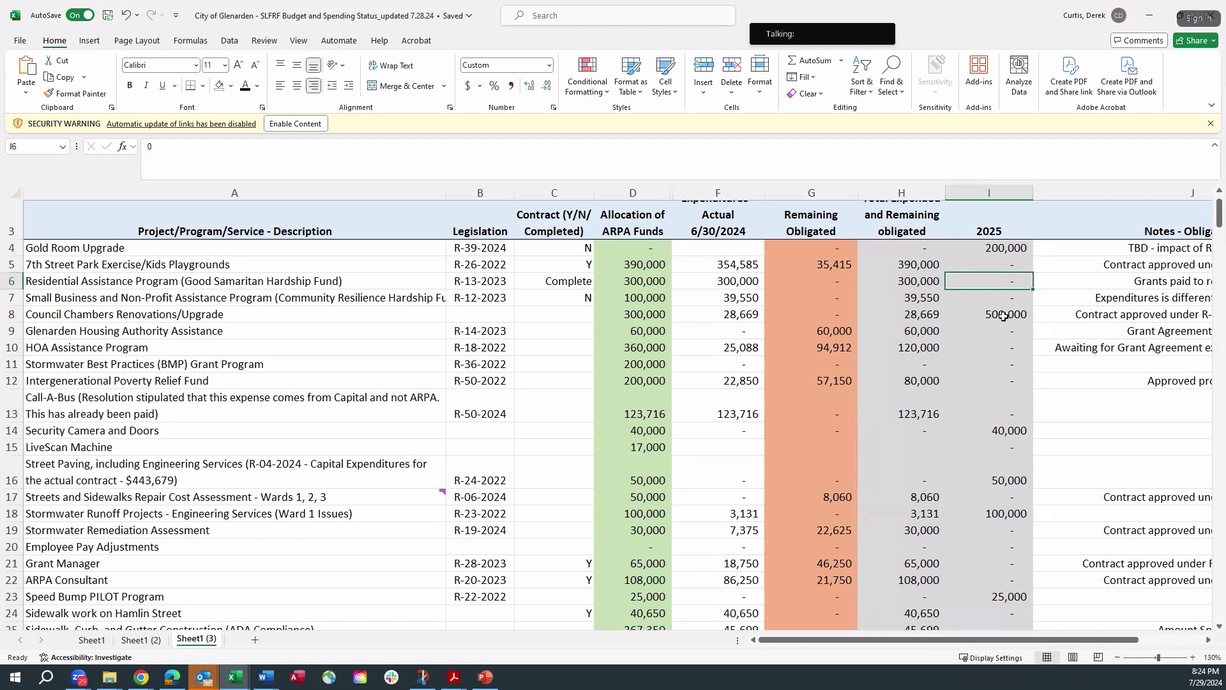
scroll(641, 369, down, 3)
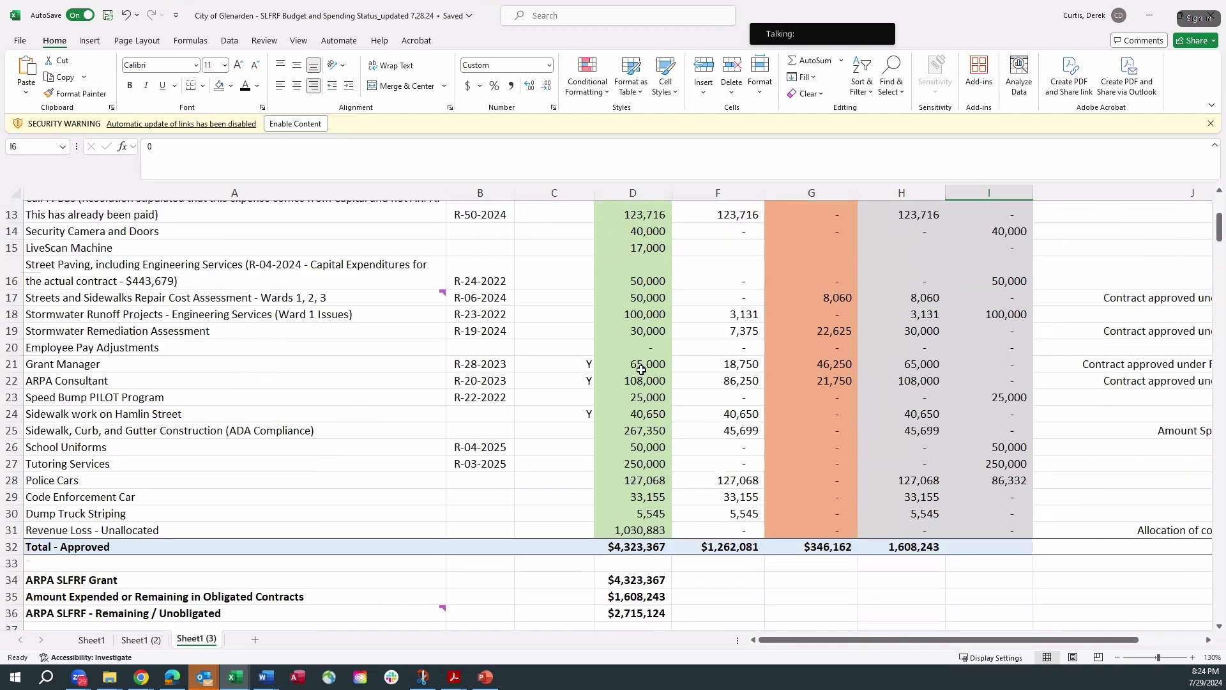